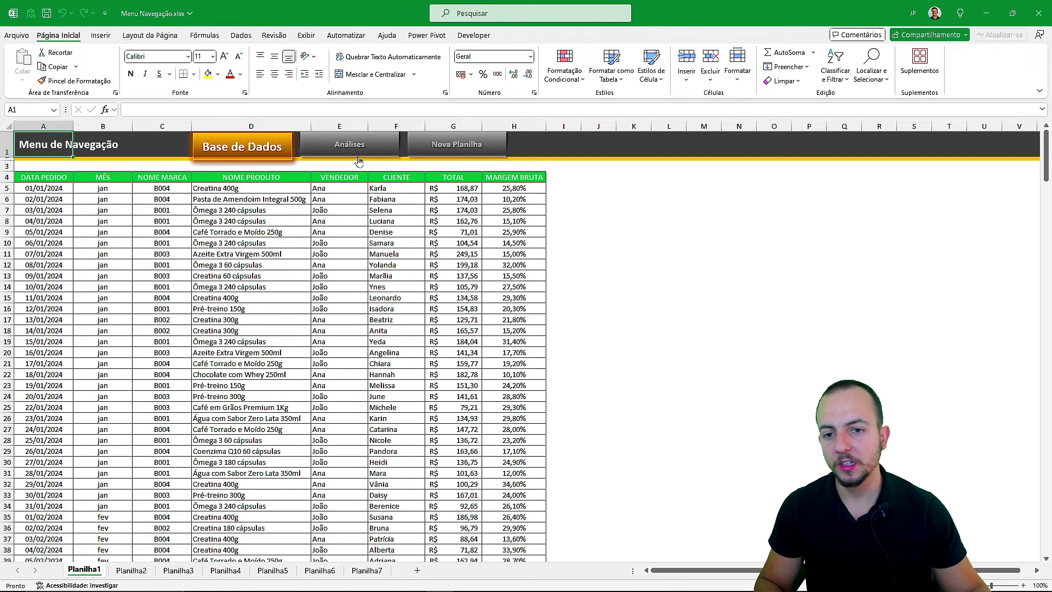
- Flip between the Base de Dados, Análises and empty Nova Planilha sheets
{"action": "left_click", "coordinate": [359, 162]}
{"action": "left_click", "coordinate": [444, 162]}
{"action": "left_click", "coordinate": [361, 164]}
{"action": "left_click", "coordinate": [266, 156]}
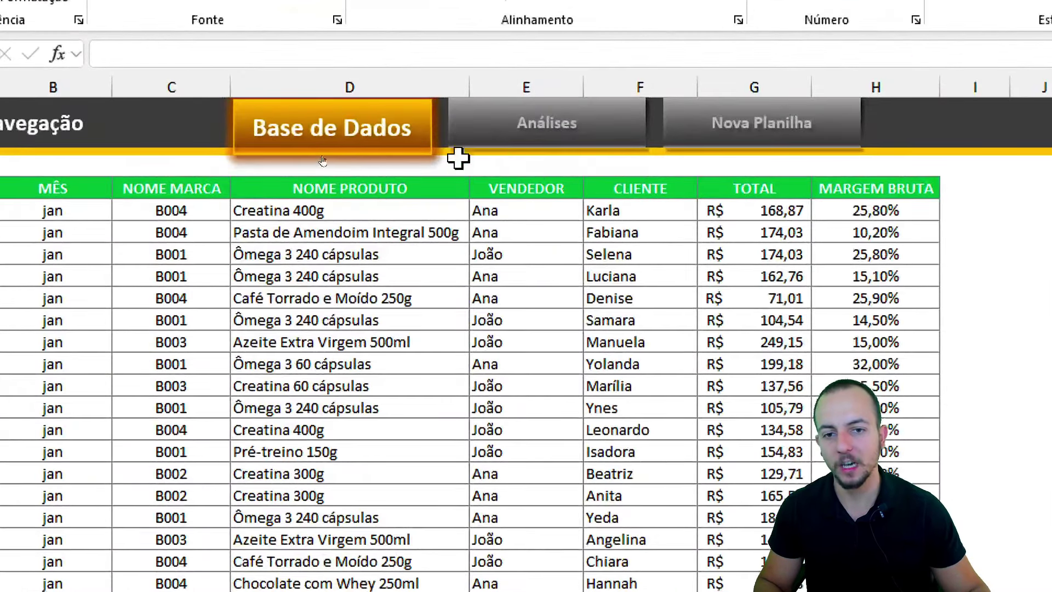
{"action": "left_click", "coordinate": [331, 157]}
{"action": "left_click", "coordinate": [712, 141]}
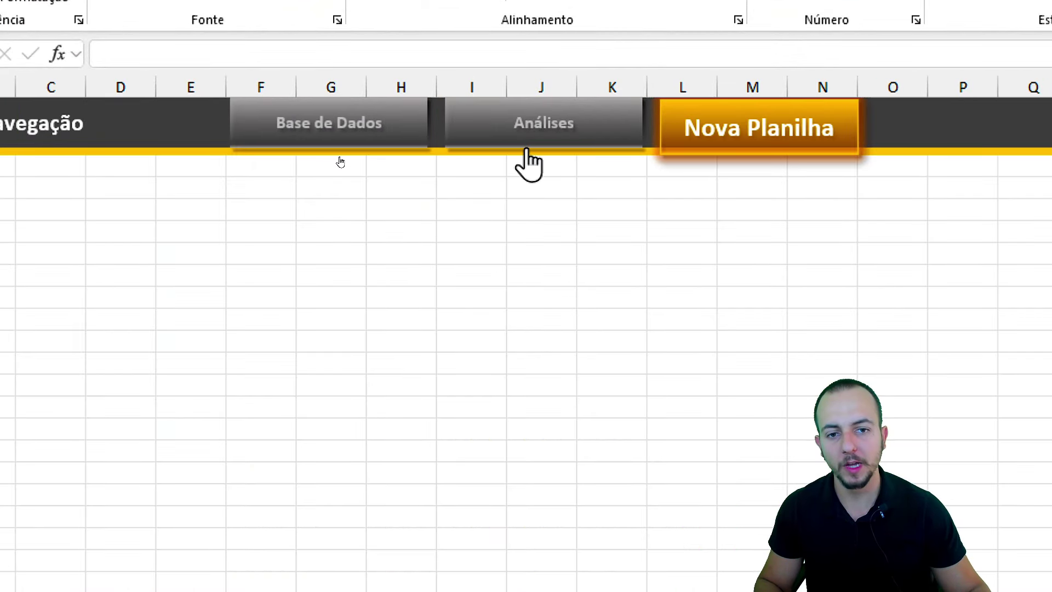
{"action": "left_click", "coordinate": [527, 149]}
{"action": "left_click", "coordinate": [406, 149]}
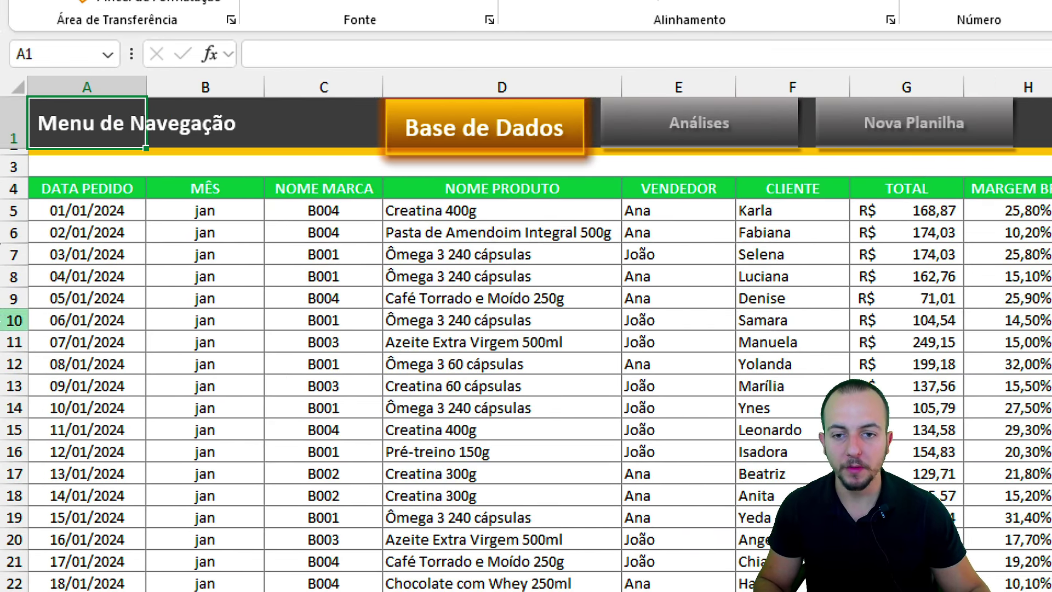
{"action": "left_click", "coordinate": [754, 148]}
{"action": "left_click", "coordinate": [860, 143]}
{"action": "left_click", "coordinate": [676, 118]}
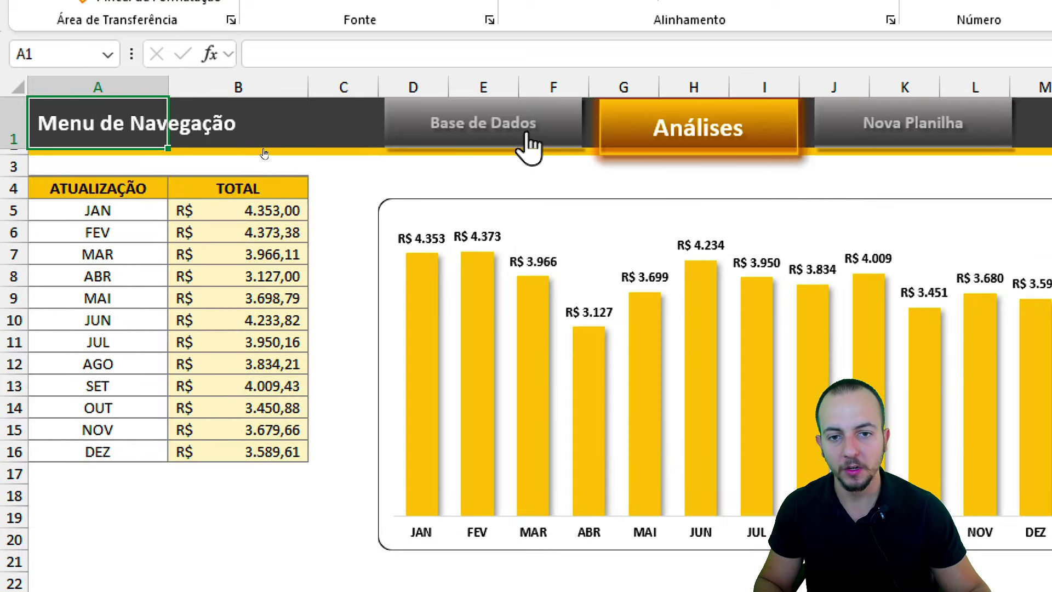
{"action": "left_click", "coordinate": [528, 144]}
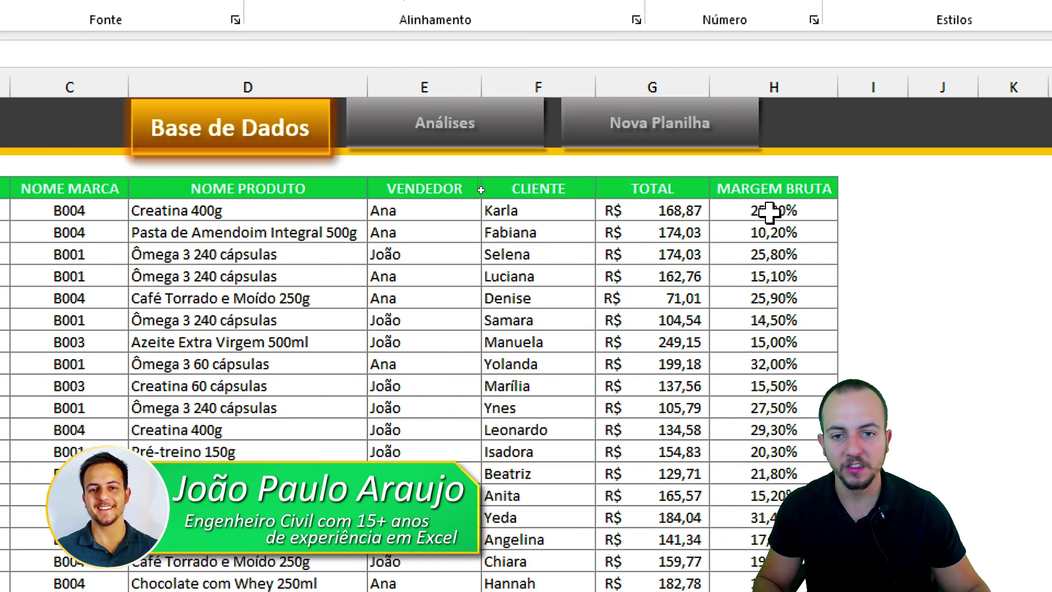
{"action": "left_click", "coordinate": [654, 132]}
{"action": "left_click", "coordinate": [264, 156]}
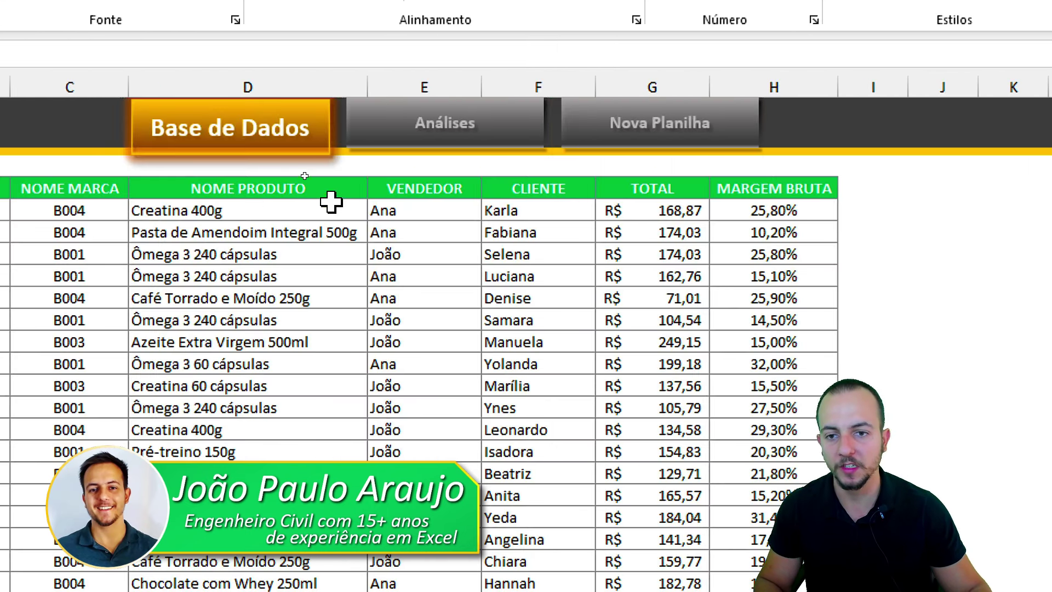
{"action": "left_click", "coordinate": [446, 134]}
{"action": "left_click", "coordinate": [676, 143]}
{"action": "left_click", "coordinate": [446, 151]}
{"action": "left_click", "coordinate": [225, 131]}
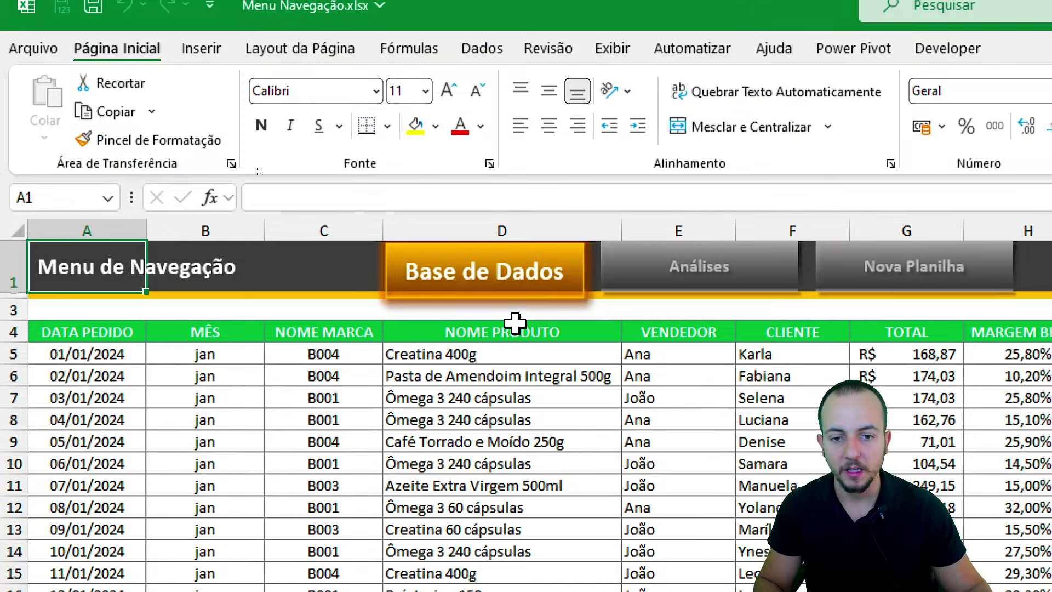
{"action": "left_click", "coordinate": [731, 293]}
{"action": "left_click", "coordinate": [876, 294]}
{"action": "left_click", "coordinate": [505, 290]}
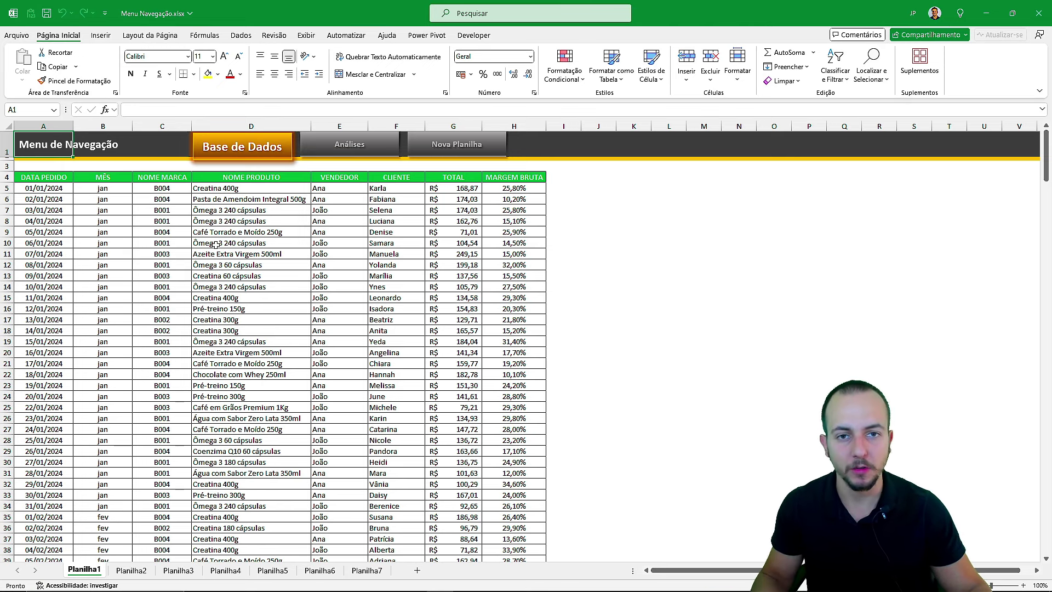
- Browse sheets Planilha4 through Planilha7 and come back to the Planilha4 orders table
{"action": "left_click", "coordinate": [227, 572]}
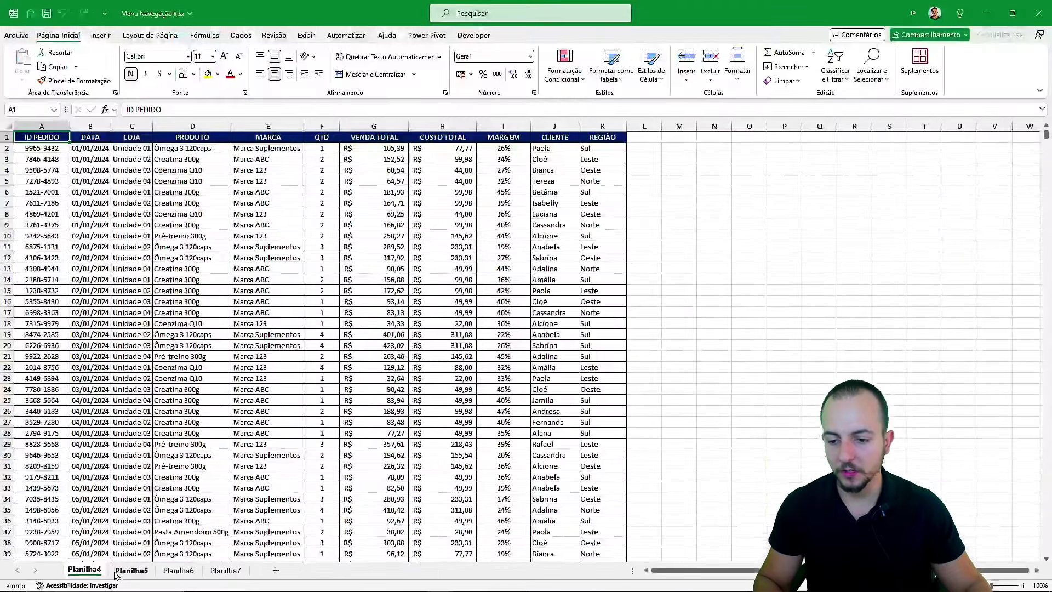
{"action": "left_click", "coordinate": [118, 573]}
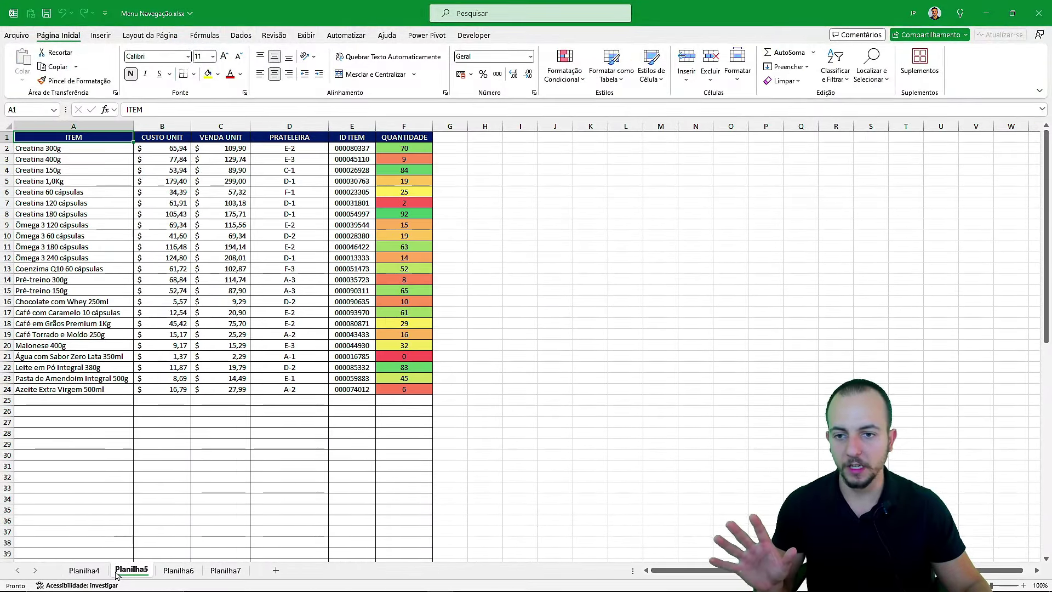
{"action": "left_click", "coordinate": [177, 571]}
{"action": "left_click", "coordinate": [224, 571]}
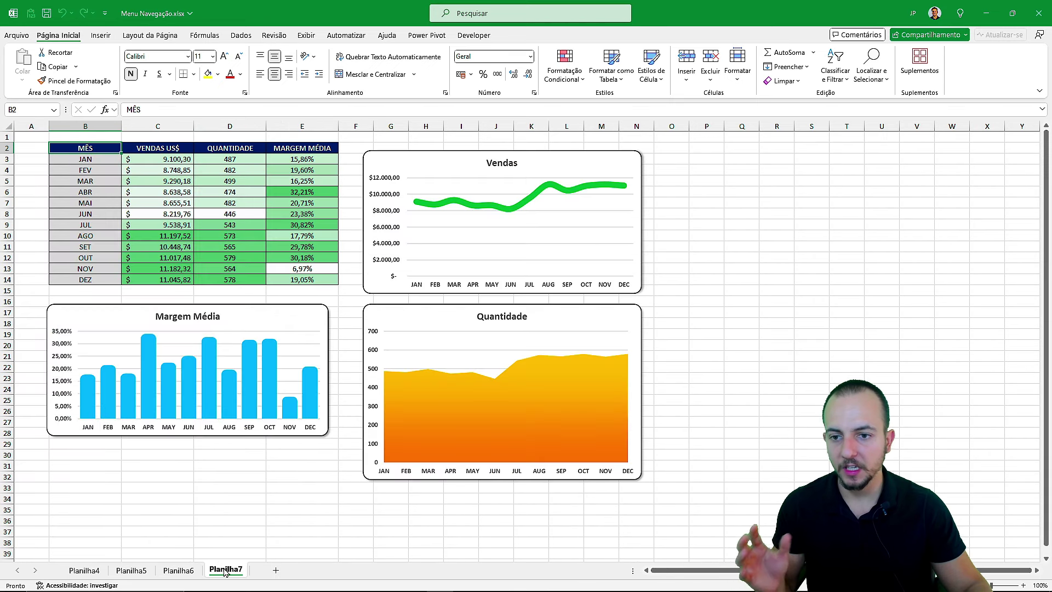
{"action": "left_click", "coordinate": [187, 571]}
{"action": "left_click", "coordinate": [132, 571]}
{"action": "left_click", "coordinate": [88, 571]}
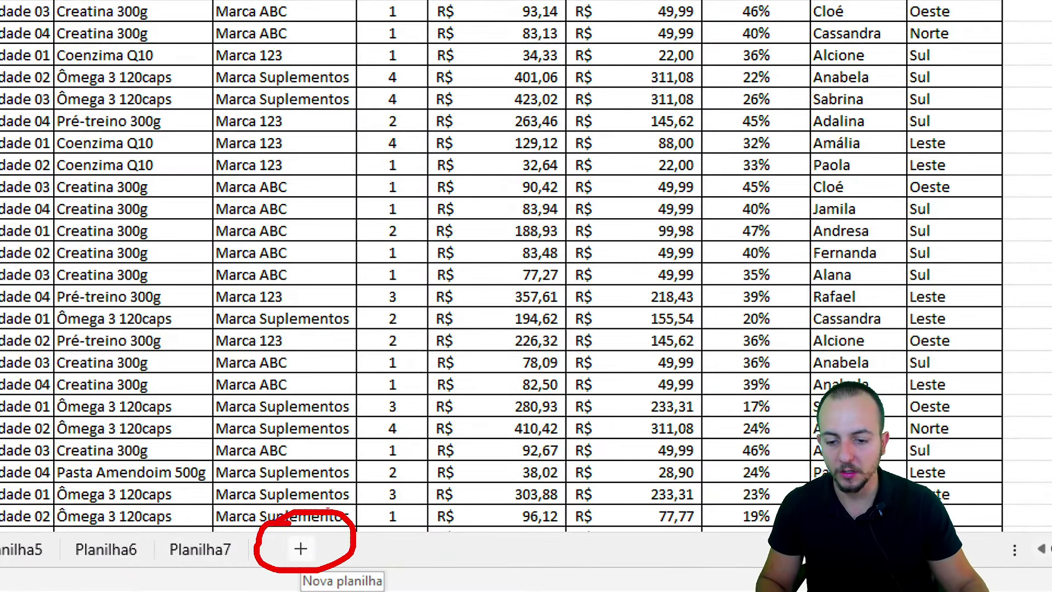
- Add a blank Planilha8 sheet, then delete it again
{"action": "left_click", "coordinate": [300, 548]}
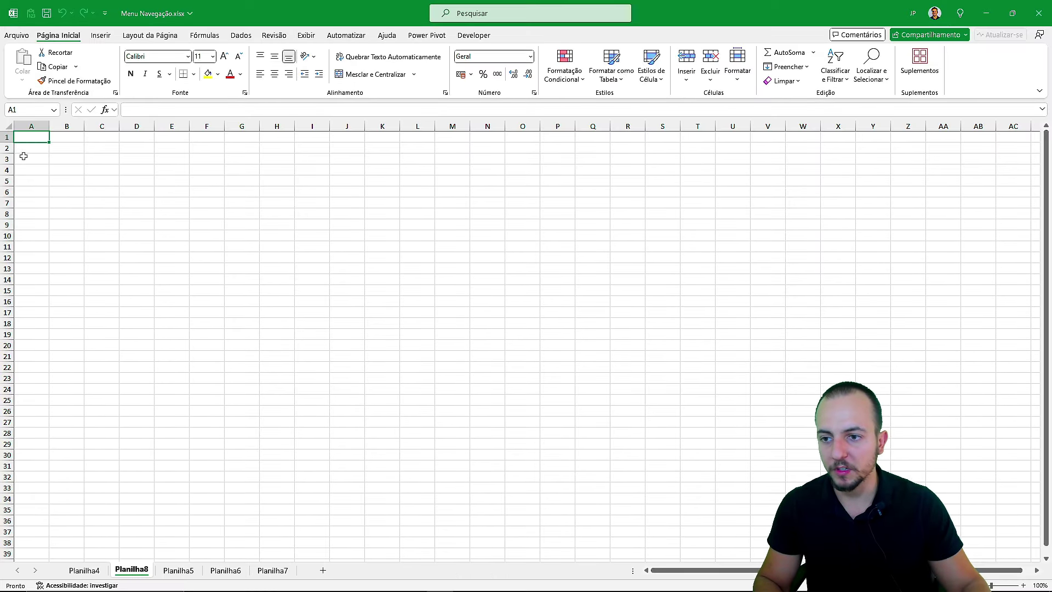
{"action": "left_click", "coordinate": [31, 126]}
{"action": "left_click", "coordinate": [58, 169]}
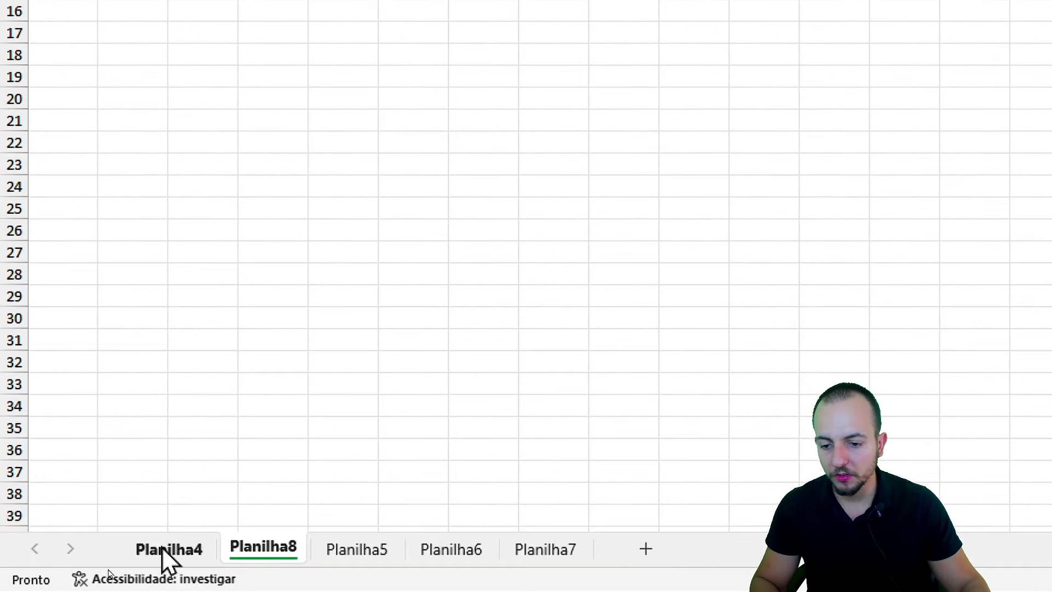
{"action": "right_click", "coordinate": [130, 570]}
{"action": "left_click", "coordinate": [177, 420]}
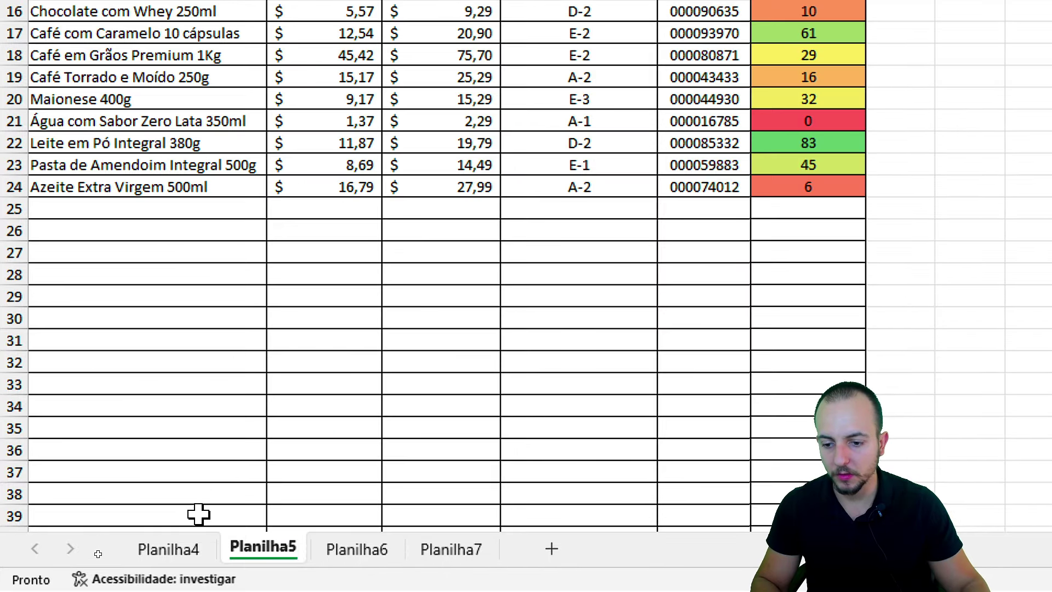
{"action": "left_click", "coordinate": [170, 549]}
- Cycle through Planilha5–7 and end on the Planilha4 orders table
{"action": "left_click", "coordinate": [132, 570]}
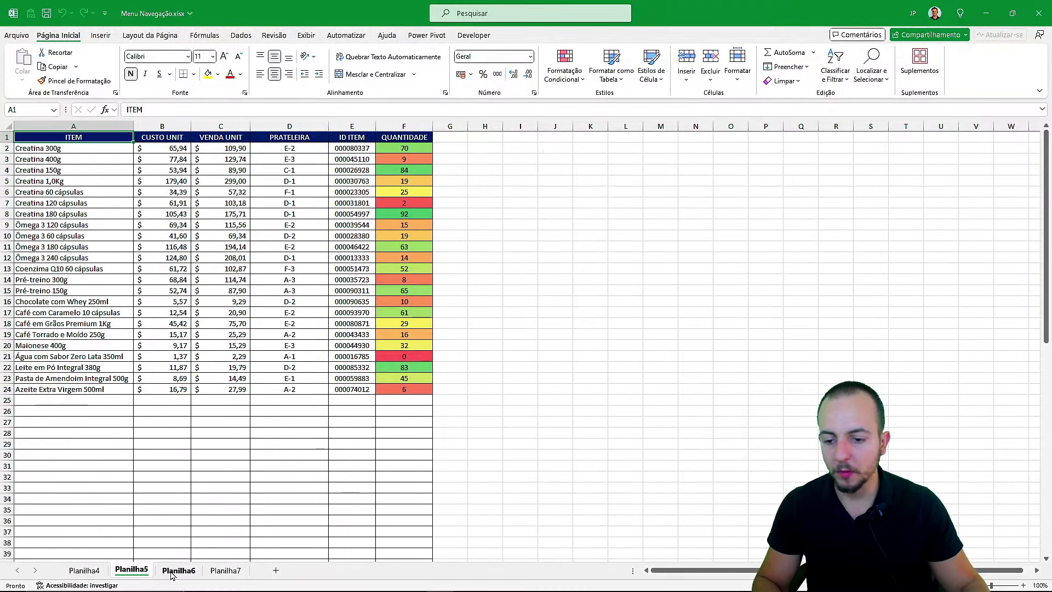
{"action": "left_click", "coordinate": [175, 570]}
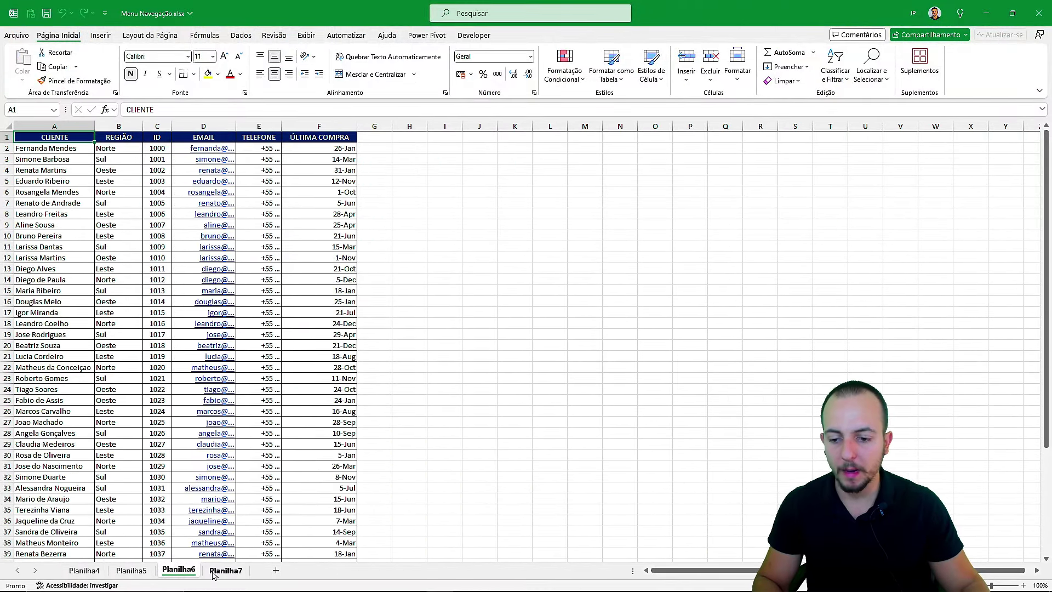
{"action": "left_click", "coordinate": [225, 571]}
{"action": "left_click", "coordinate": [178, 570]}
{"action": "left_click", "coordinate": [131, 570]}
{"action": "left_click", "coordinate": [85, 571]}
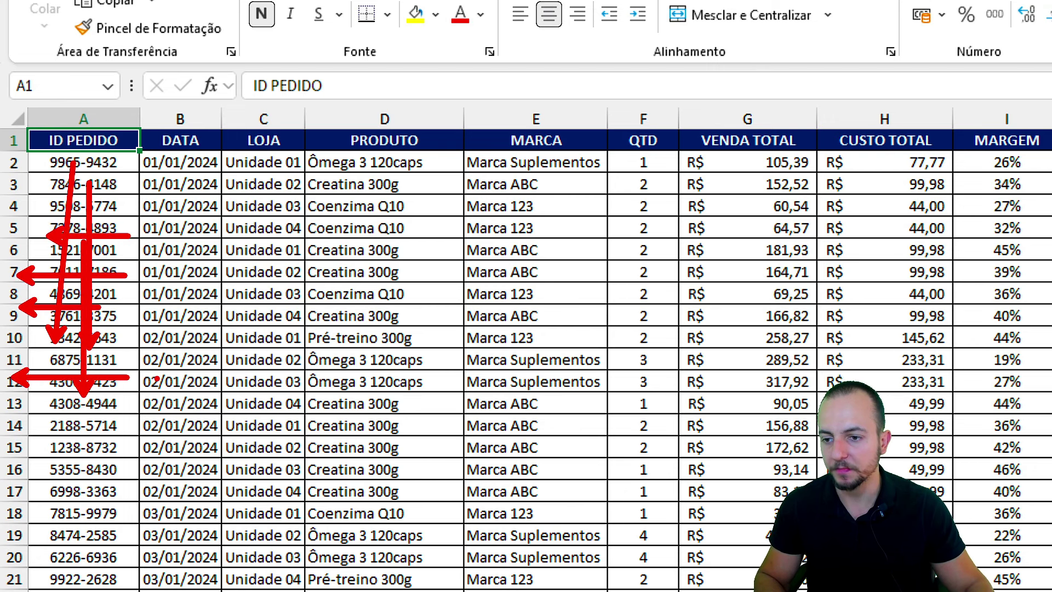
- Insert two empty columns before the ID PEDIDO orders table
{"action": "left_click", "coordinate": [86, 118]}
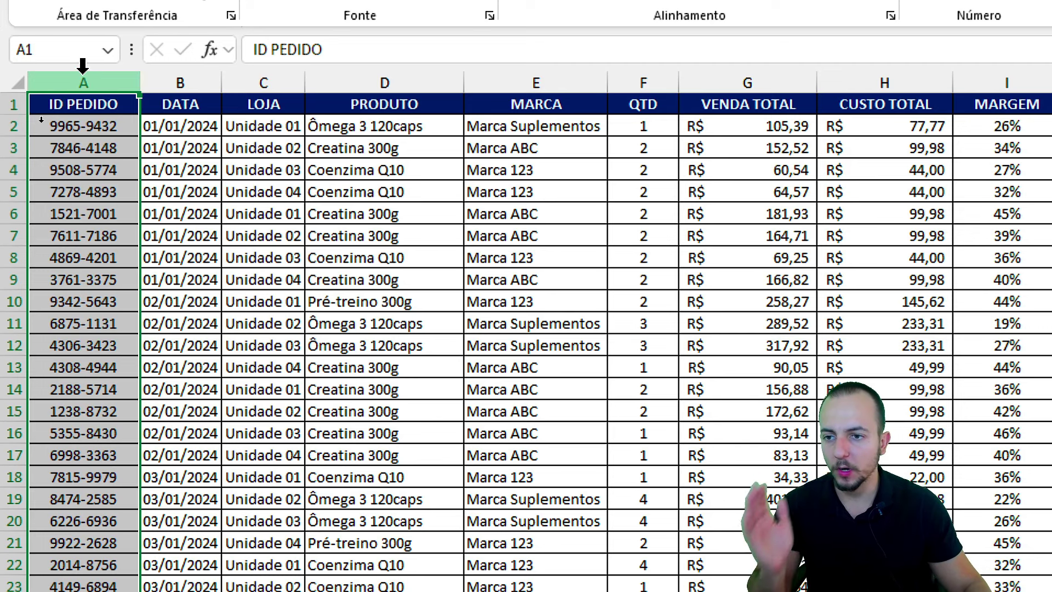
{"action": "left_click", "coordinate": [162, 81]}
{"action": "left_click", "coordinate": [89, 82]}
{"action": "right_click", "coordinate": [90, 83]}
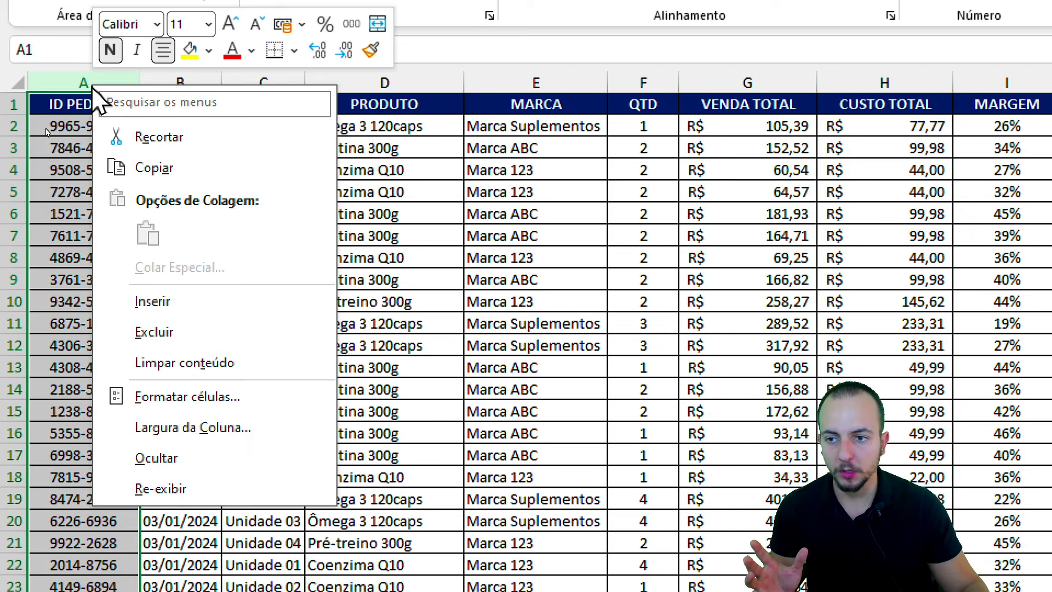
{"action": "left_click", "coordinate": [216, 302]}
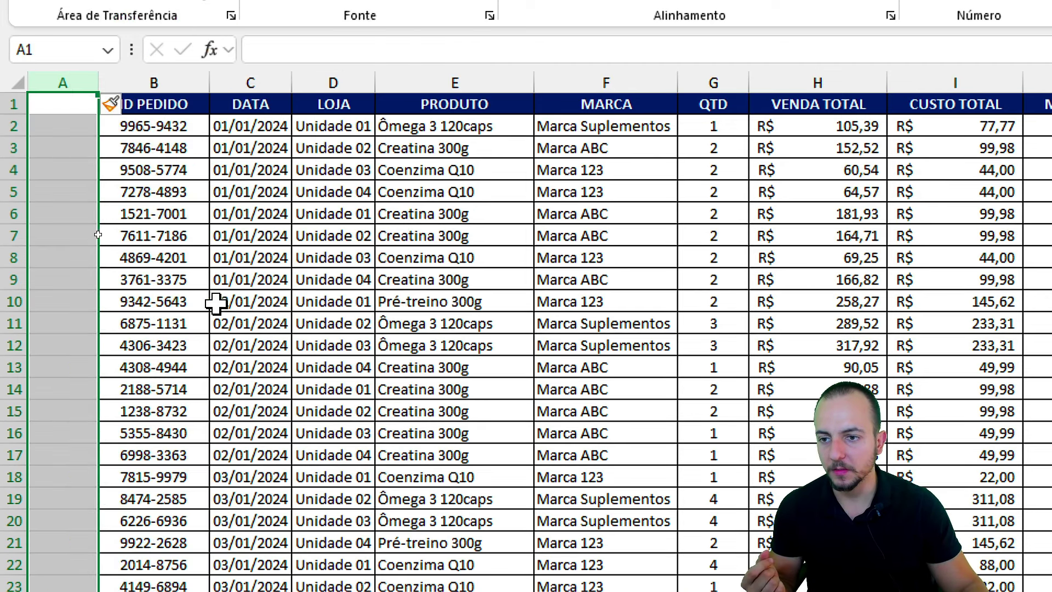
{"action": "right_click", "coordinate": [70, 83]}
{"action": "left_click", "coordinate": [134, 301]}
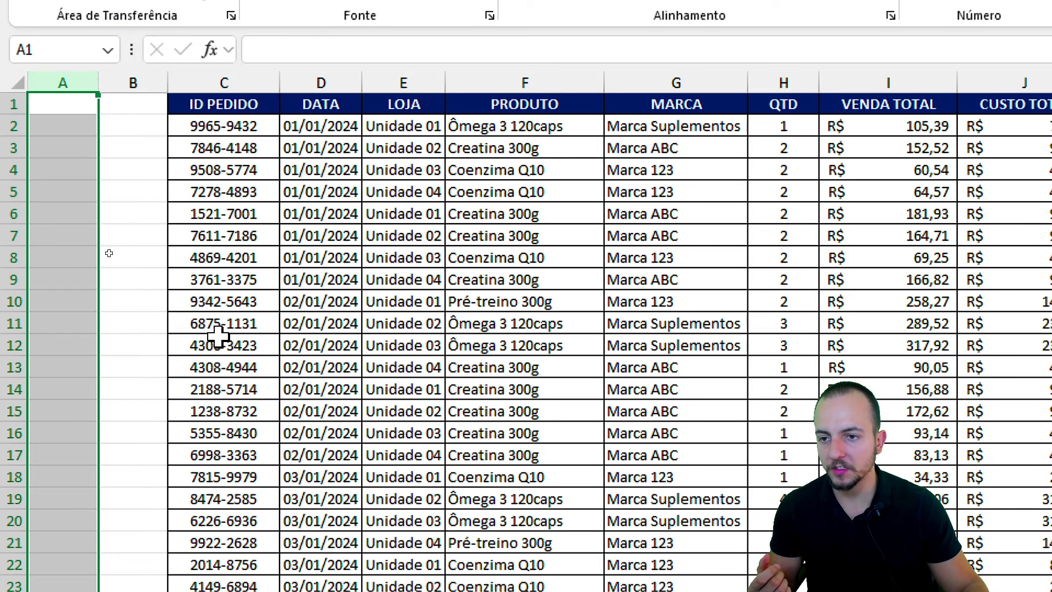
{"action": "left_click", "coordinate": [131, 281]}
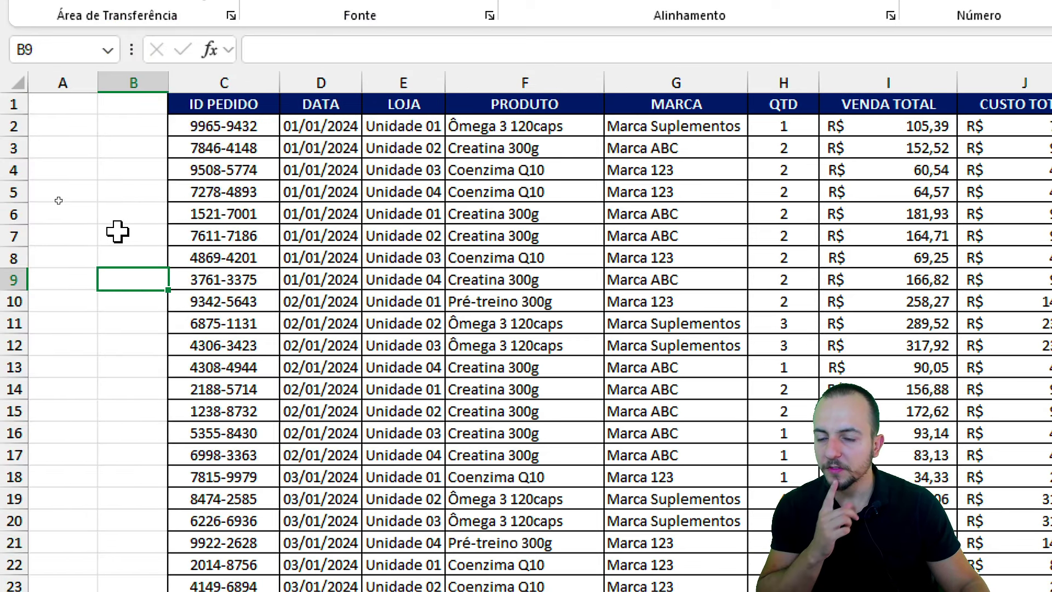
- Widen column A into a broad sidebar and narrow column B to width 1,29
{"action": "left_click_drag", "start_coordinate": [63, 82], "coordinate": [204, 102]}
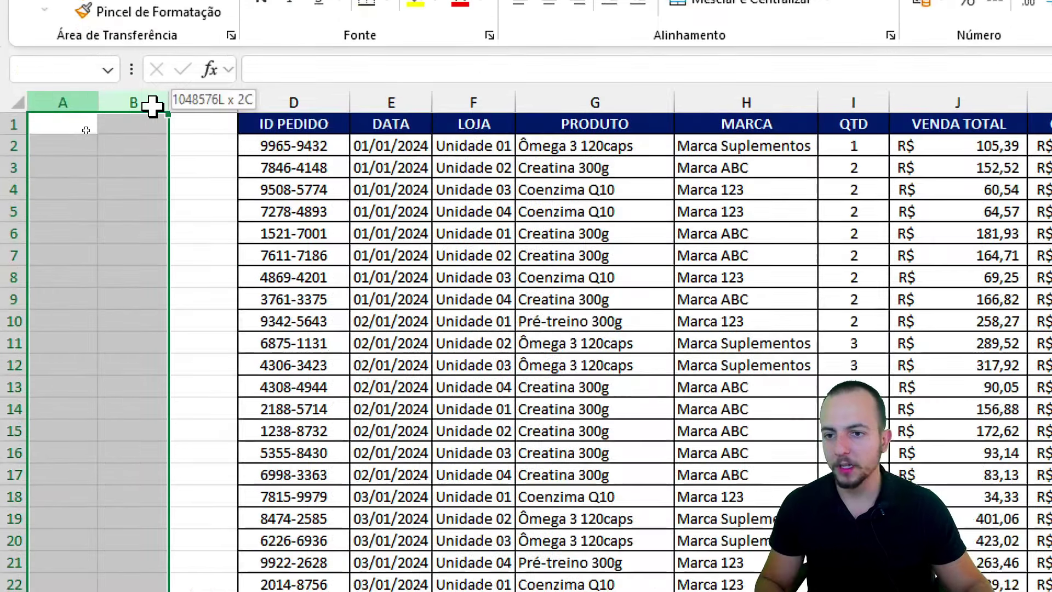
{"action": "left_click", "coordinate": [91, 119]}
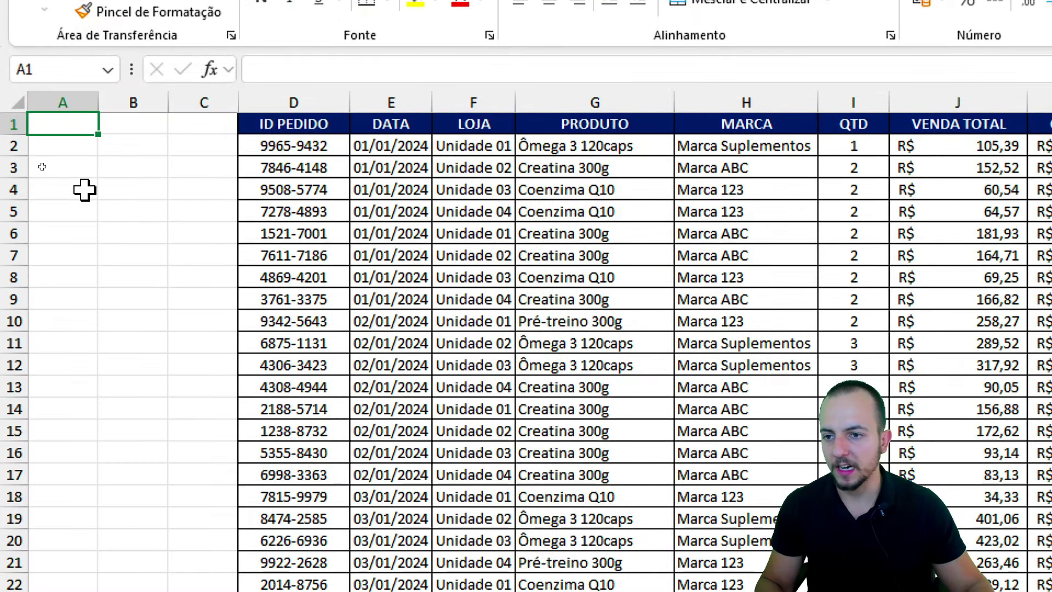
{"action": "left_click", "coordinate": [81, 102]}
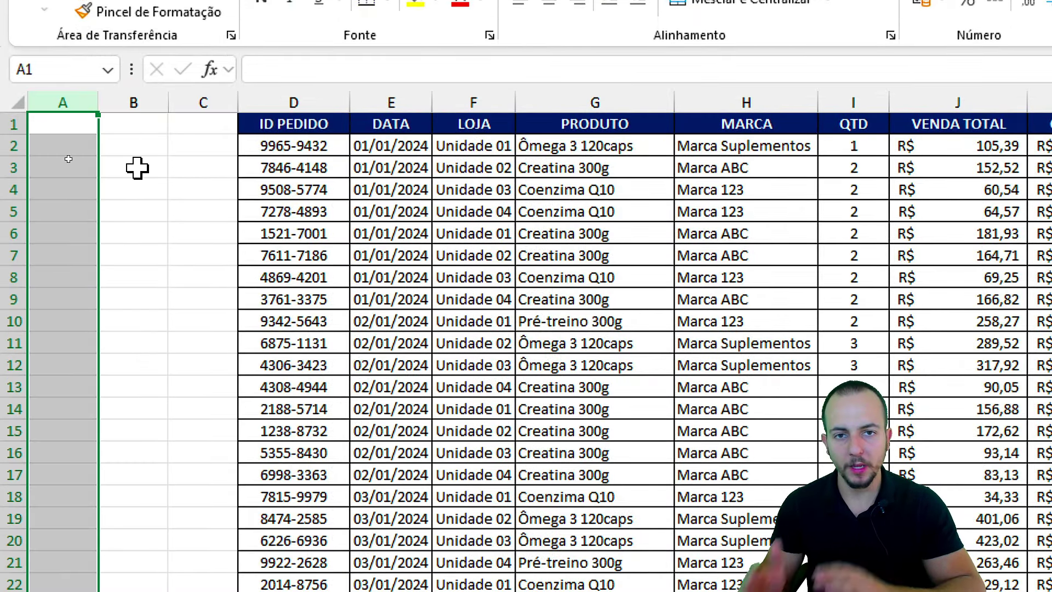
{"action": "left_click", "coordinate": [131, 102]}
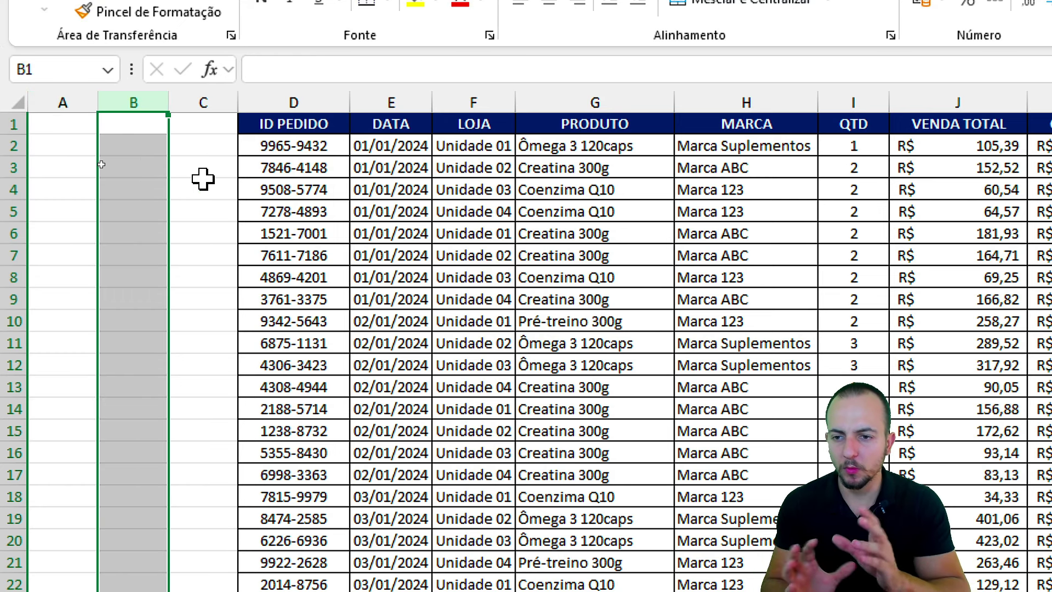
{"action": "left_click", "coordinate": [203, 102]}
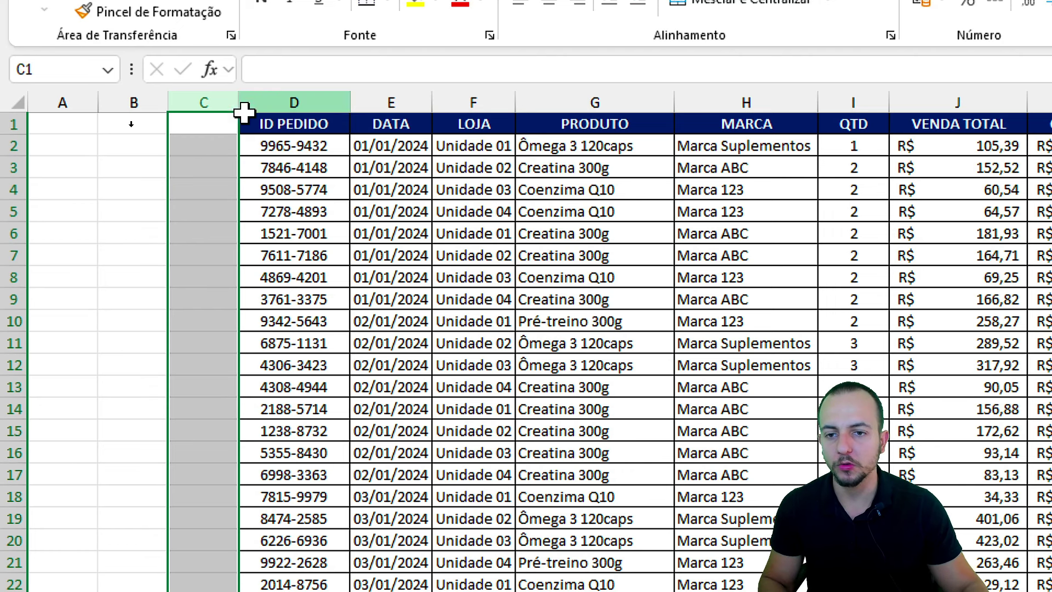
{"action": "left_click_drag", "start_coordinate": [247, 112], "coordinate": [570, 112]}
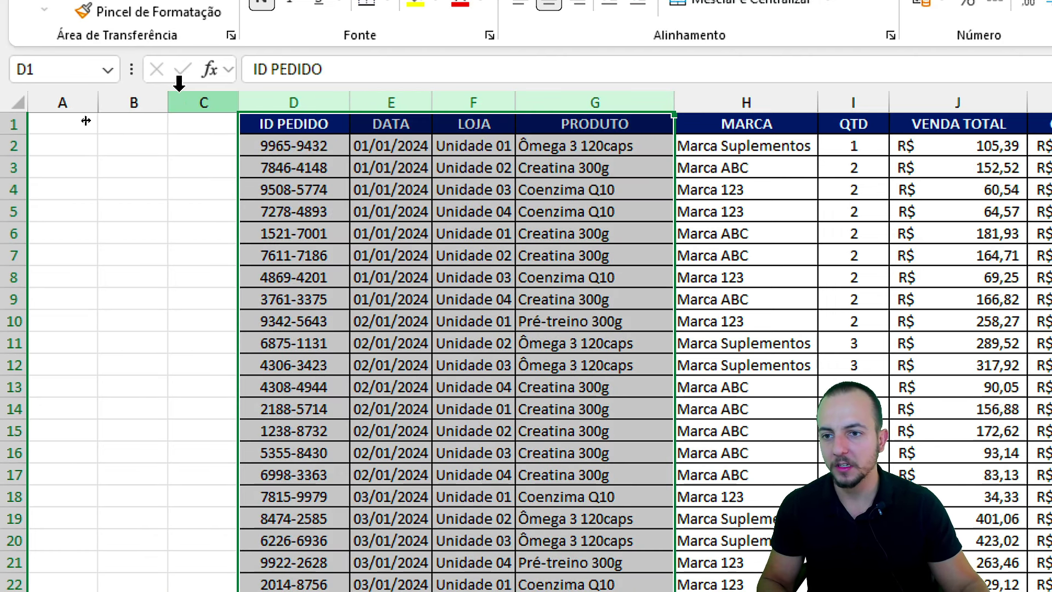
{"action": "left_click", "coordinate": [72, 101]}
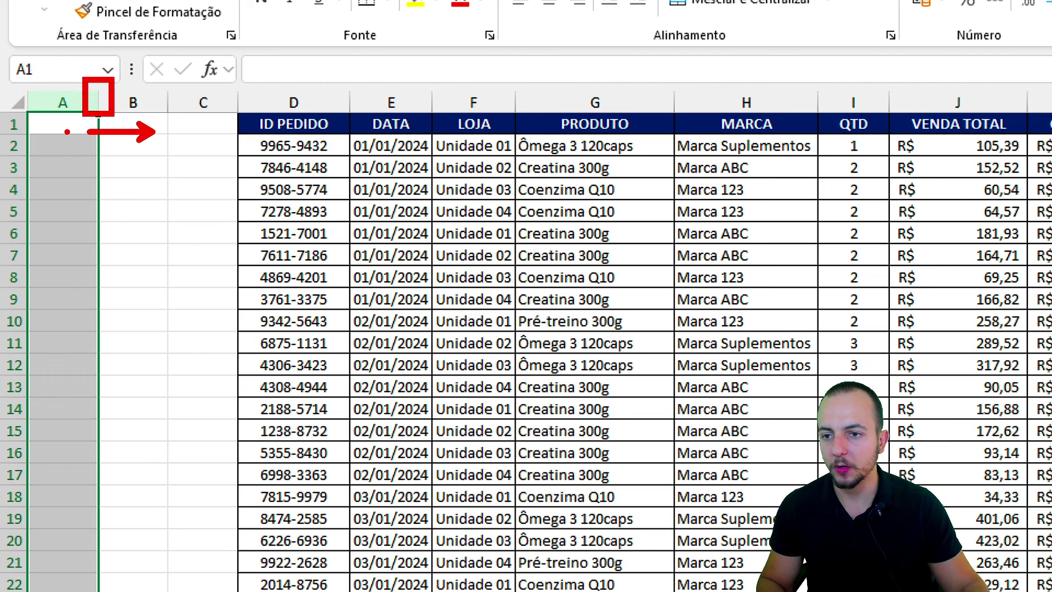
{"action": "left_click_drag", "start_coordinate": [98, 103], "coordinate": [183, 109]}
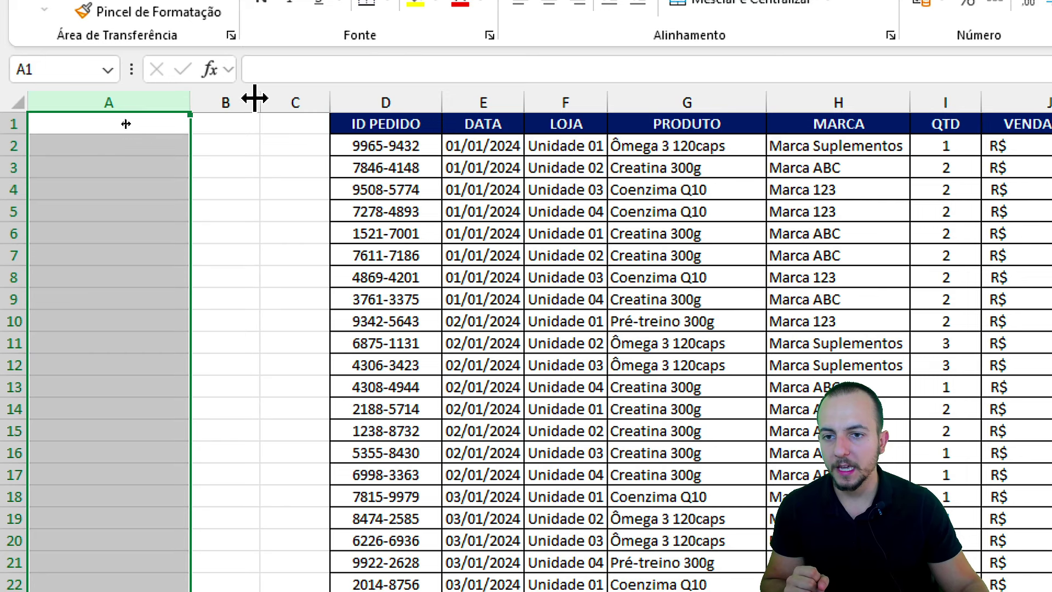
{"action": "left_click_drag", "start_coordinate": [257, 98], "coordinate": [203, 133]}
- Fill column B gold and column A dark navy blue
{"action": "left_click", "coordinate": [196, 98]}
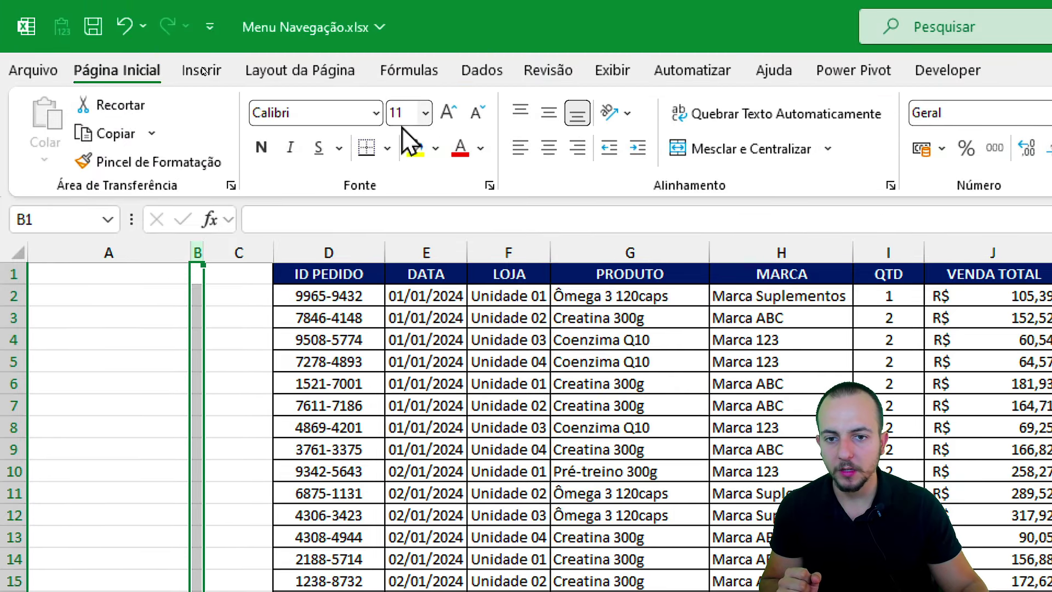
{"action": "left_click", "coordinate": [435, 149]}
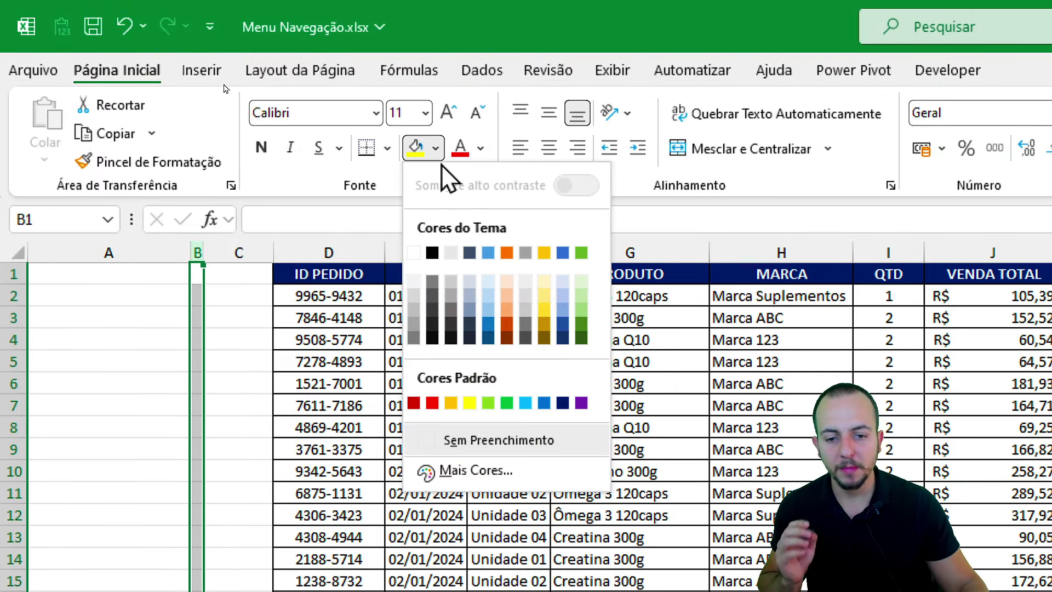
{"action": "left_click", "coordinate": [451, 404]}
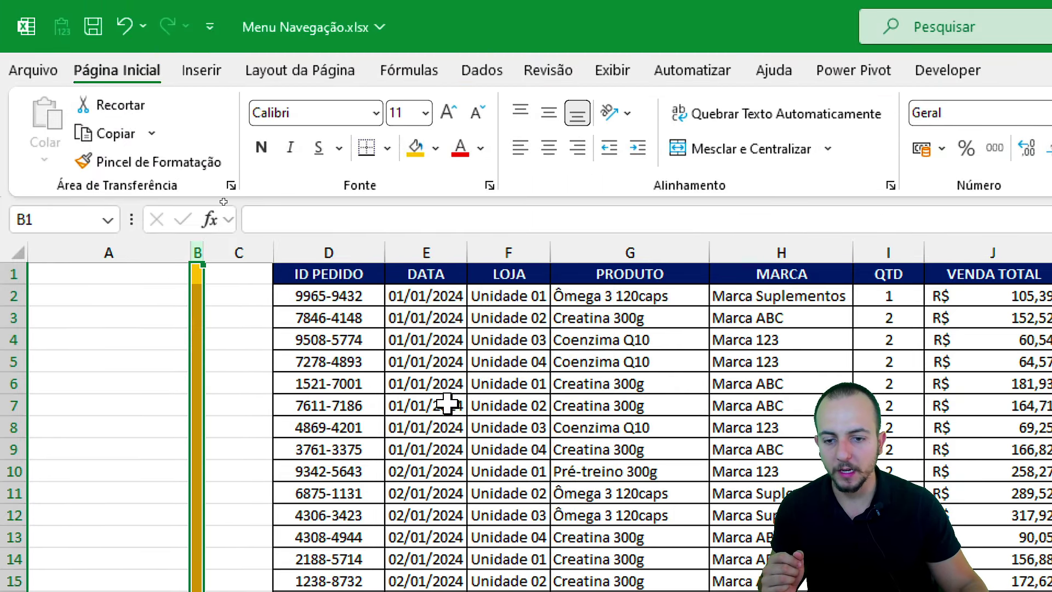
{"action": "left_click", "coordinate": [123, 253]}
{"action": "left_click", "coordinate": [435, 149]}
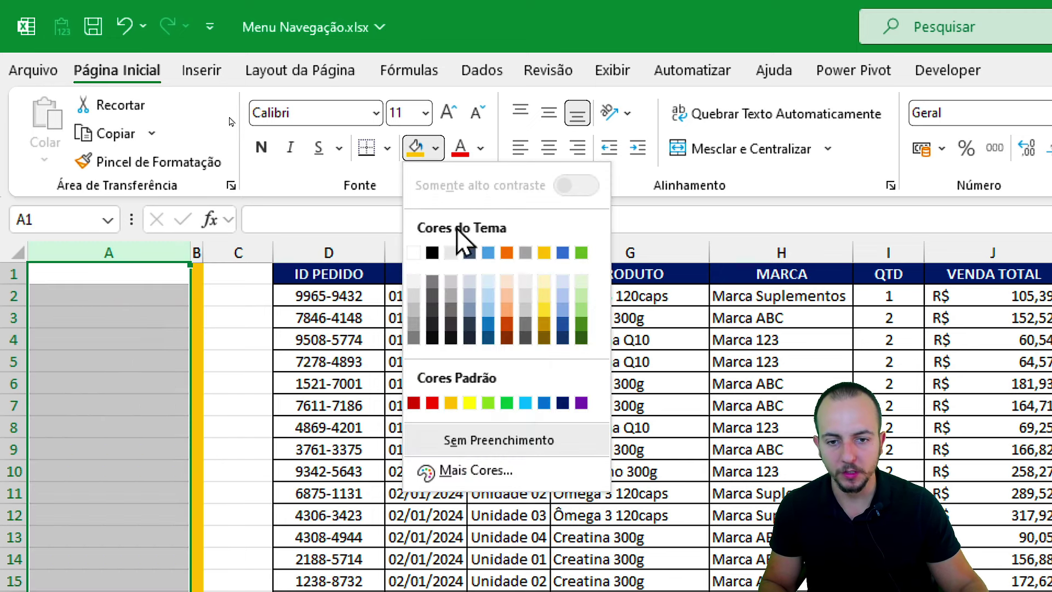
{"action": "left_click", "coordinate": [564, 338]}
{"action": "left_click", "coordinate": [159, 356]}
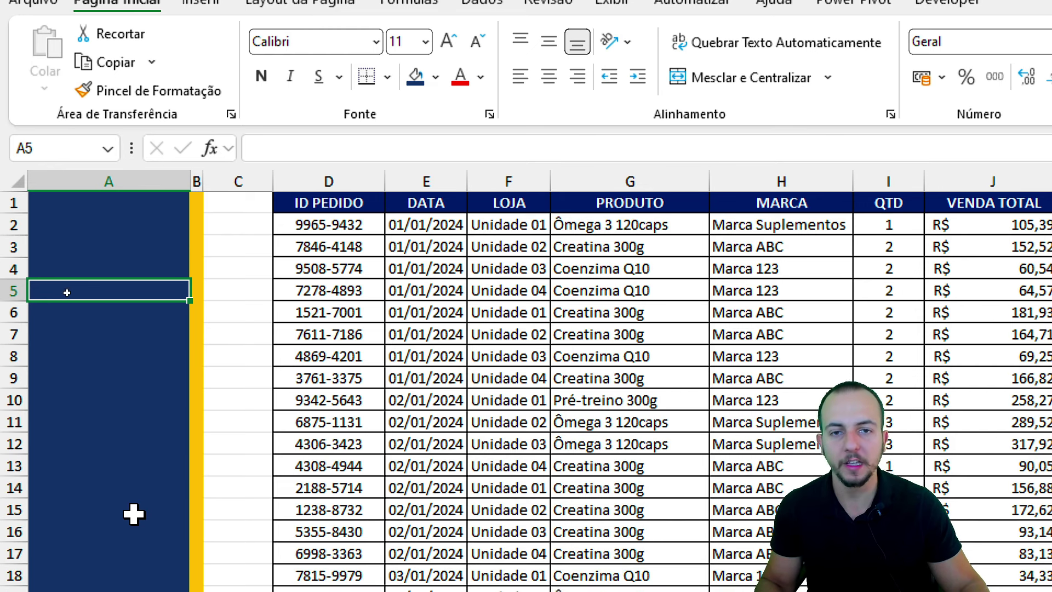
- Set column B's exact width to 0,5
{"action": "right_click", "coordinate": [196, 177]}
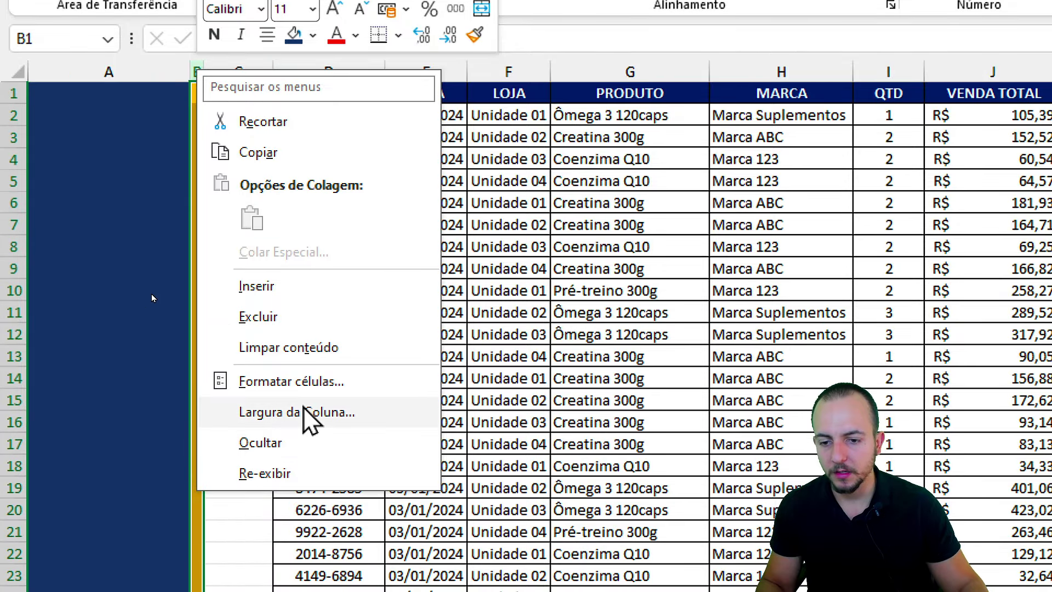
{"action": "left_click", "coordinate": [296, 412]}
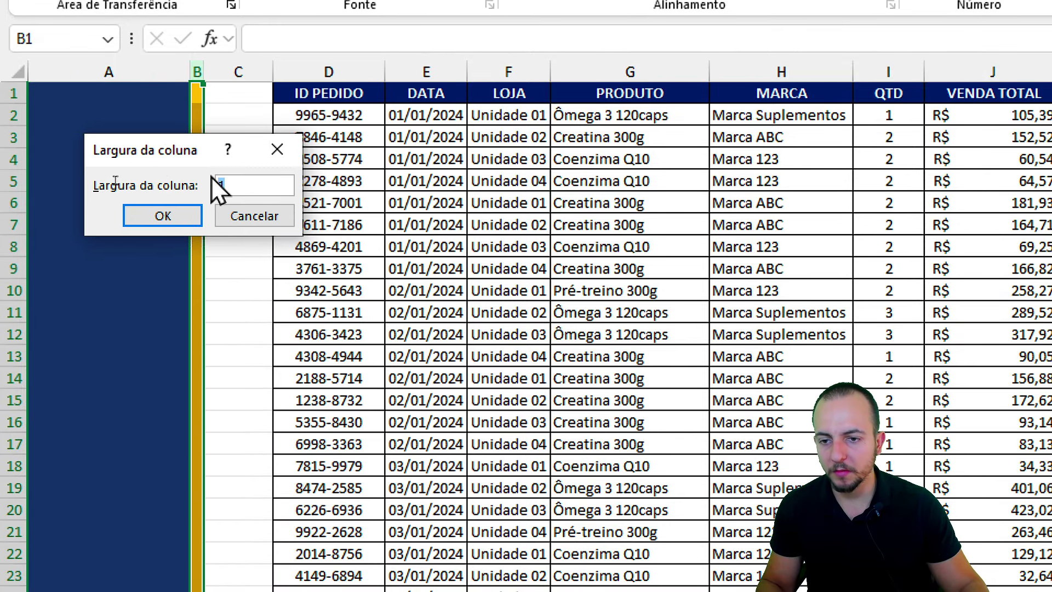
{"action": "type", "text": "0,5"}
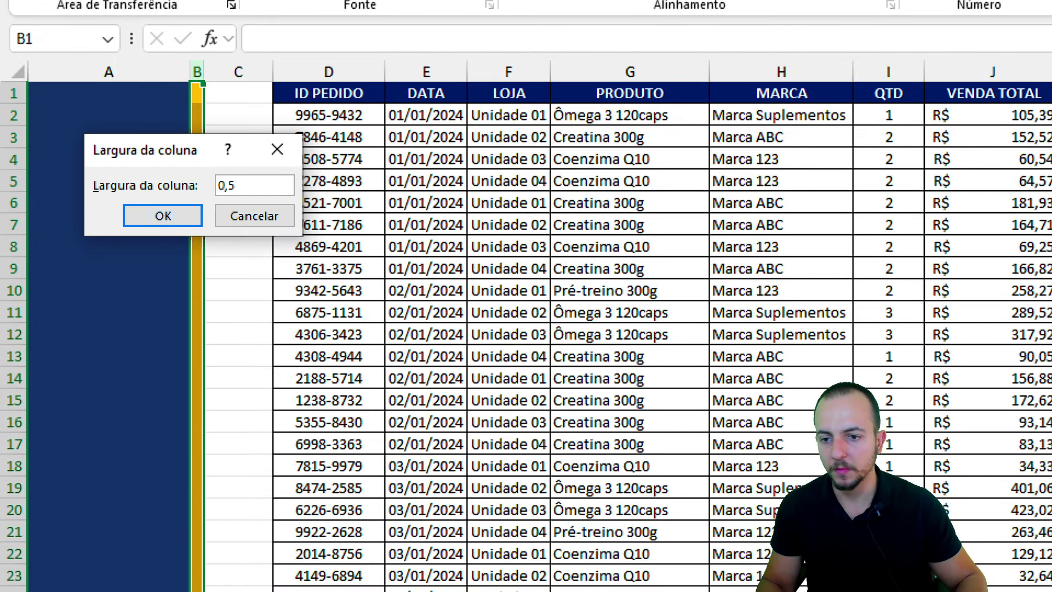
{"action": "key", "text": "Return"}
{"action": "left_click", "coordinate": [183, 156]}
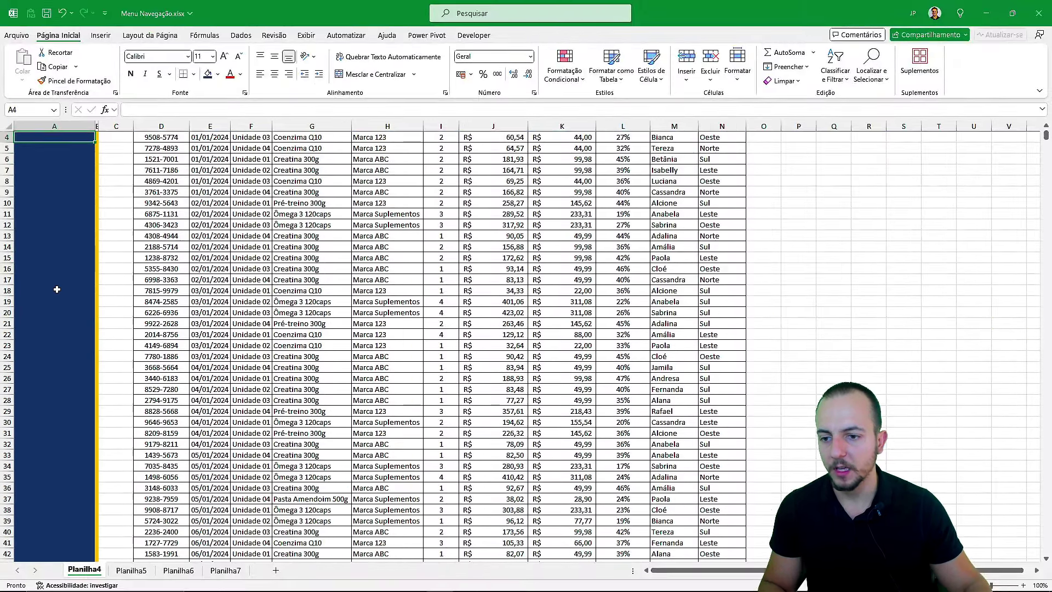
{"action": "scroll", "coordinate": [64, 281], "scroll_direction": "up", "scroll_amount": 1}
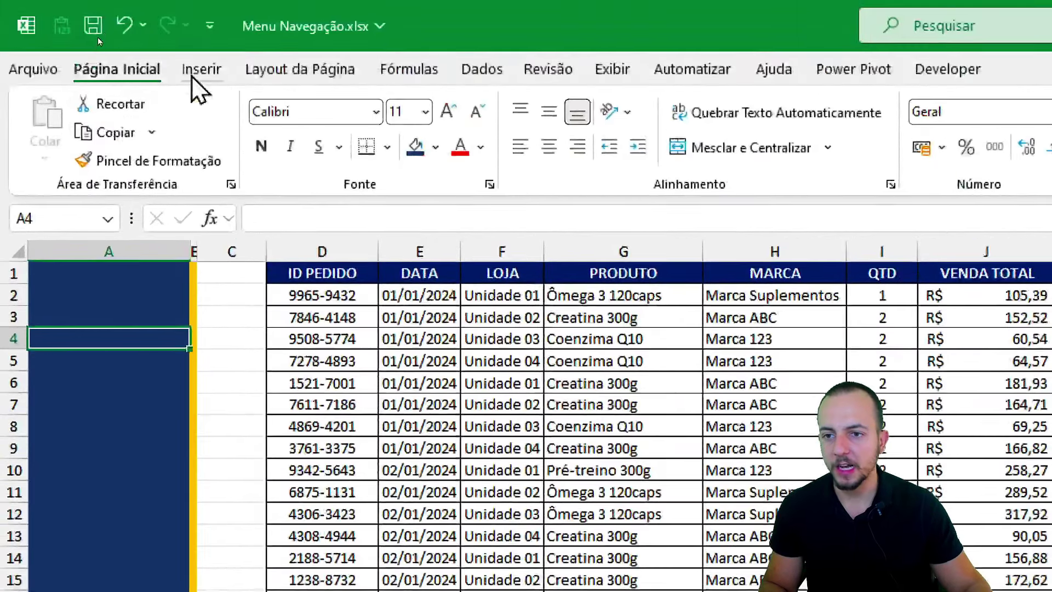
{"action": "left_click", "coordinate": [102, 35]}
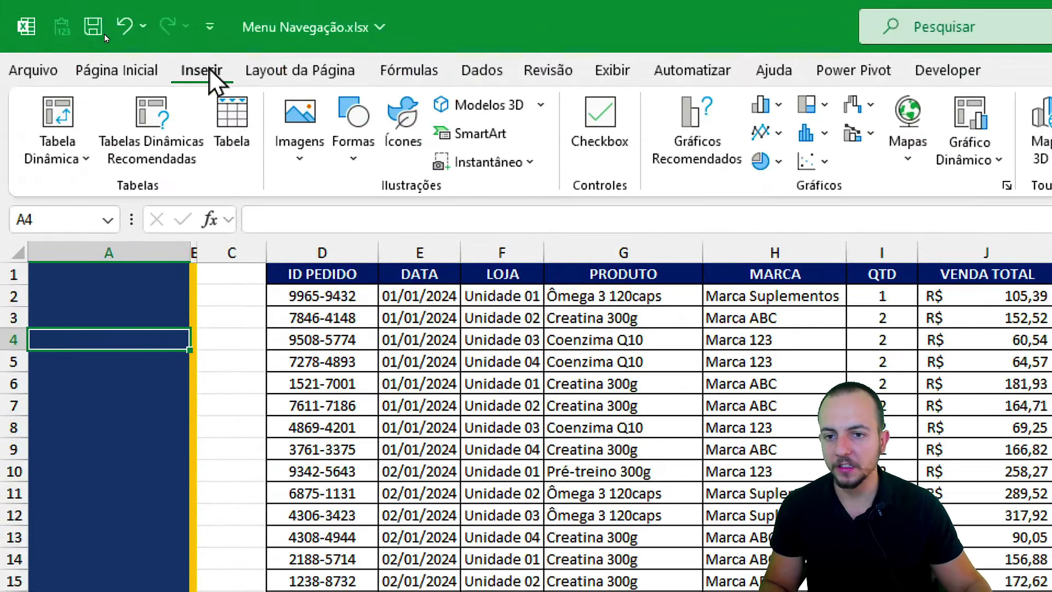
- Draw a rectangle over column A rows 6–7 and label it VENDAS
{"action": "left_click", "coordinate": [339, 156]}
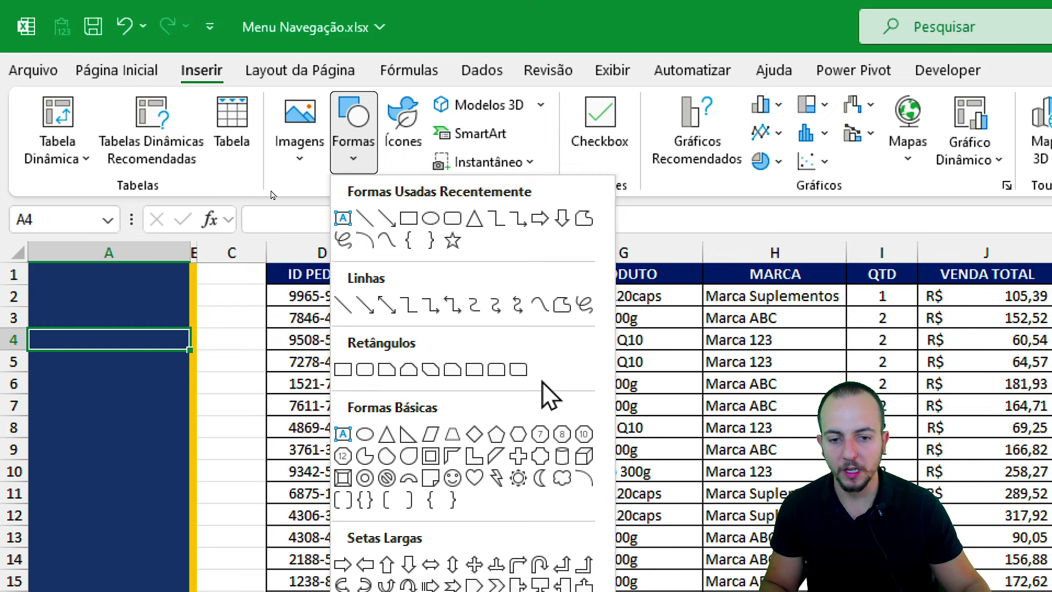
{"action": "left_click", "coordinate": [344, 370]}
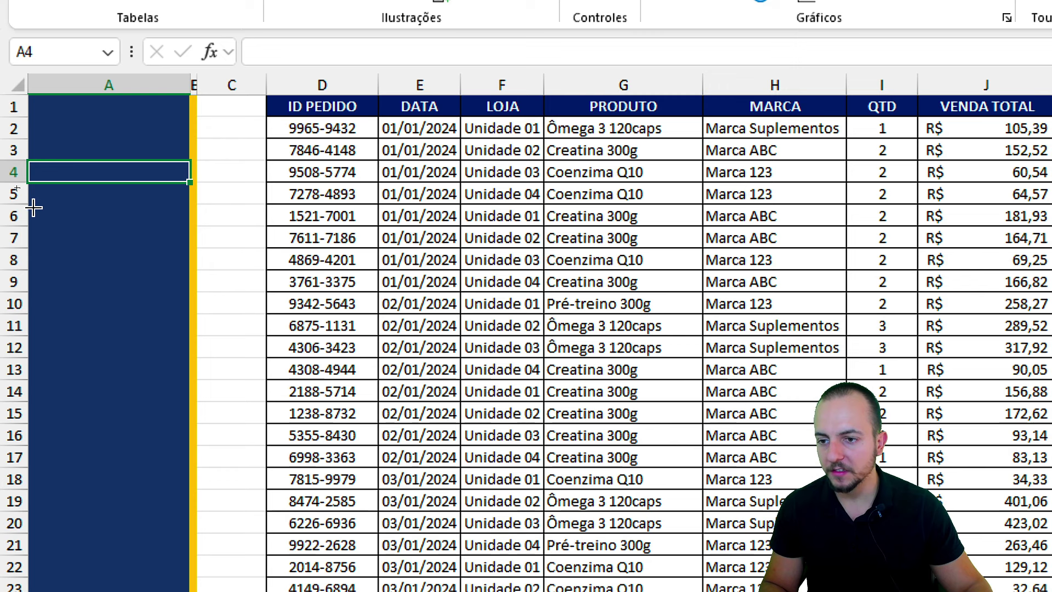
{"action": "mouse_move", "coordinate": [38, 208]}
{"action": "left_mouse_down"}
{"action": "mouse_move", "coordinate": [165, 258]}
{"action": "mouse_move", "coordinate": [182, 256]}
{"action": "mouse_move", "coordinate": [200, 225]}
{"action": "left_mouse_up"}
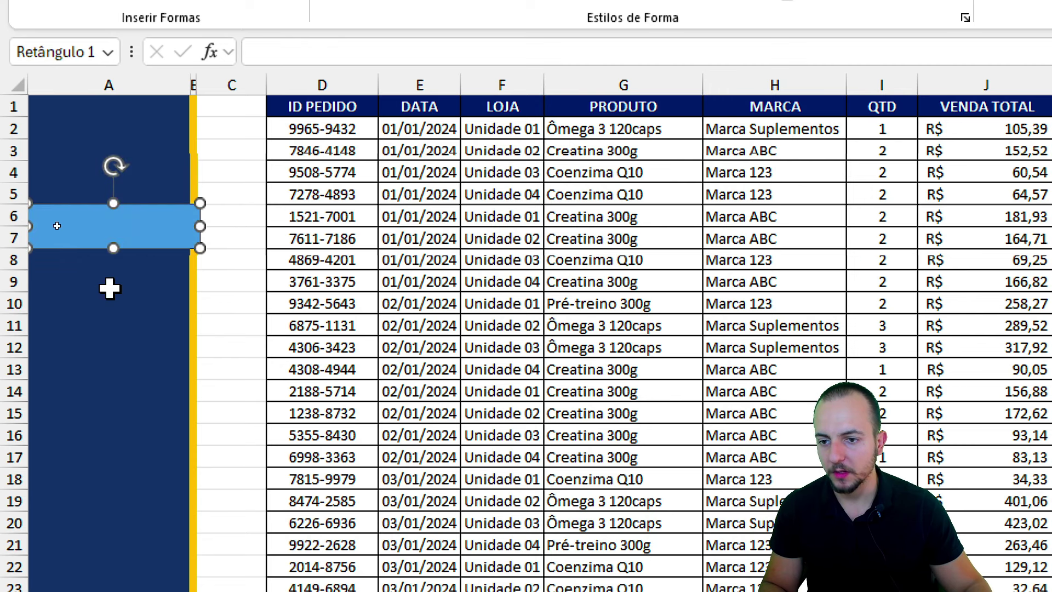
{"action": "left_click", "coordinate": [140, 227]}
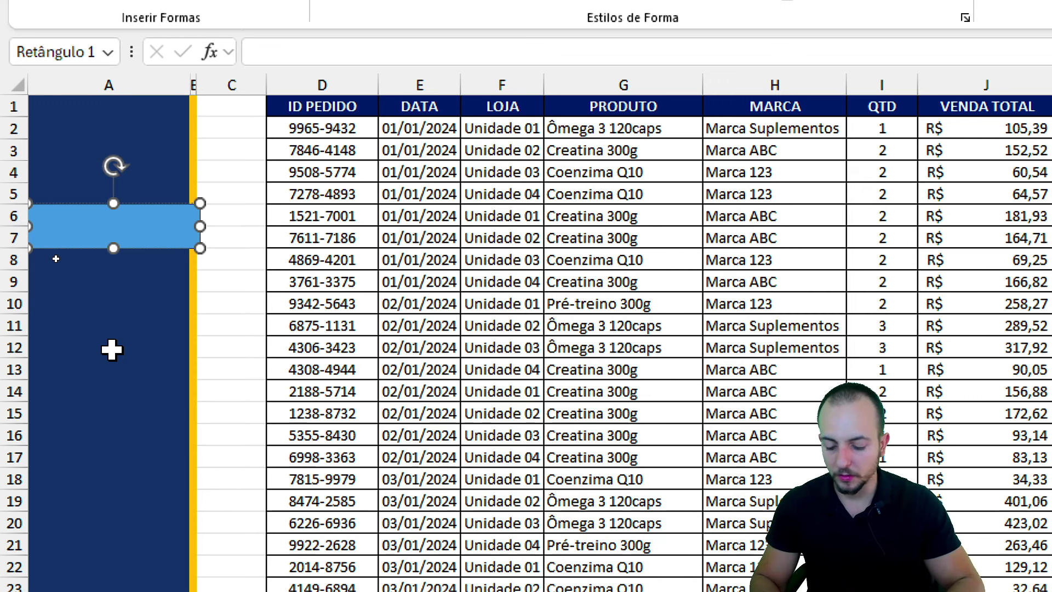
{"action": "type", "text": "Relatório Venda"}
{"action": "key", "text": "ctrl+a"}
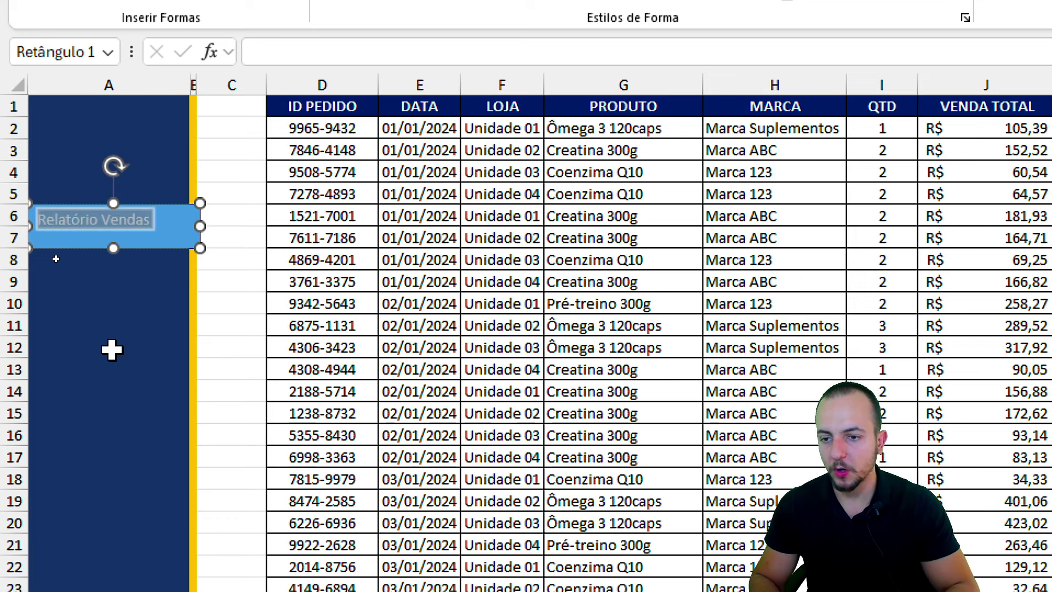
{"action": "type", "text": "VENDA"}
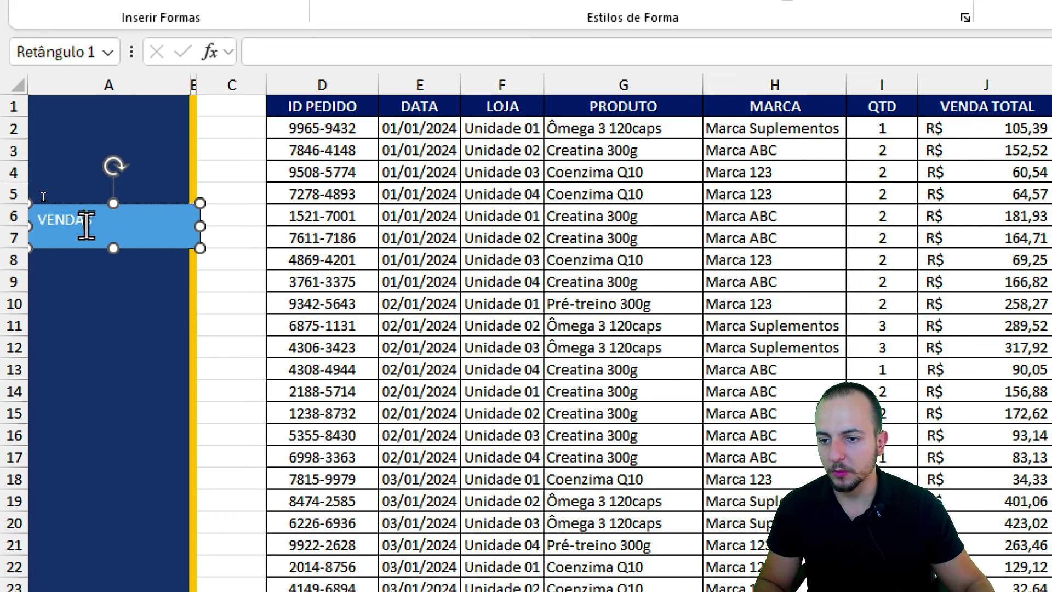
{"action": "double_click", "coordinate": [87, 224]}
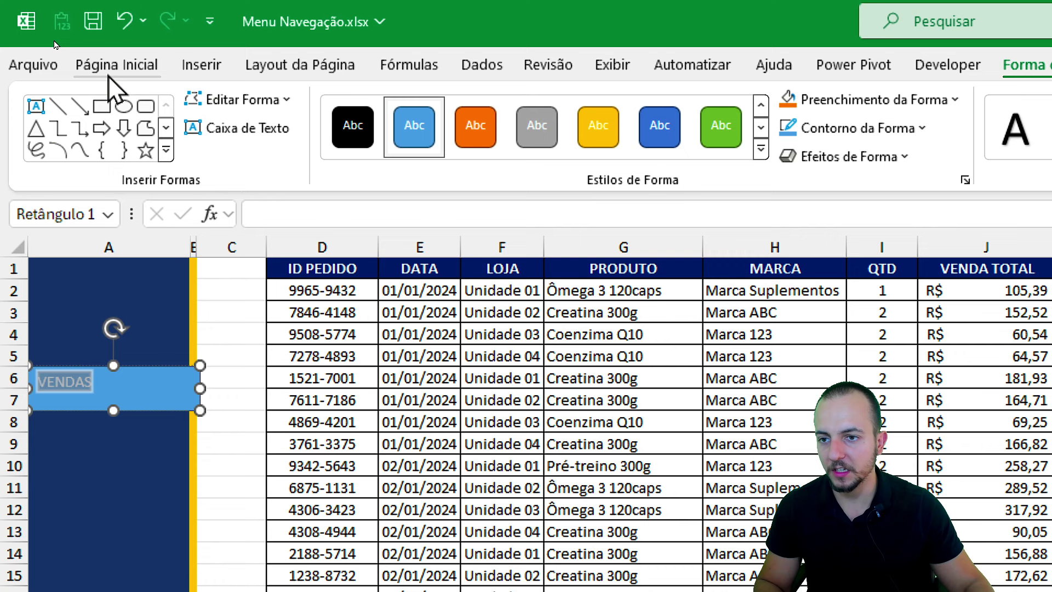
- Make the VENDAS text bold, size 16, centred horizontally and vertically
{"action": "left_click", "coordinate": [117, 67]}
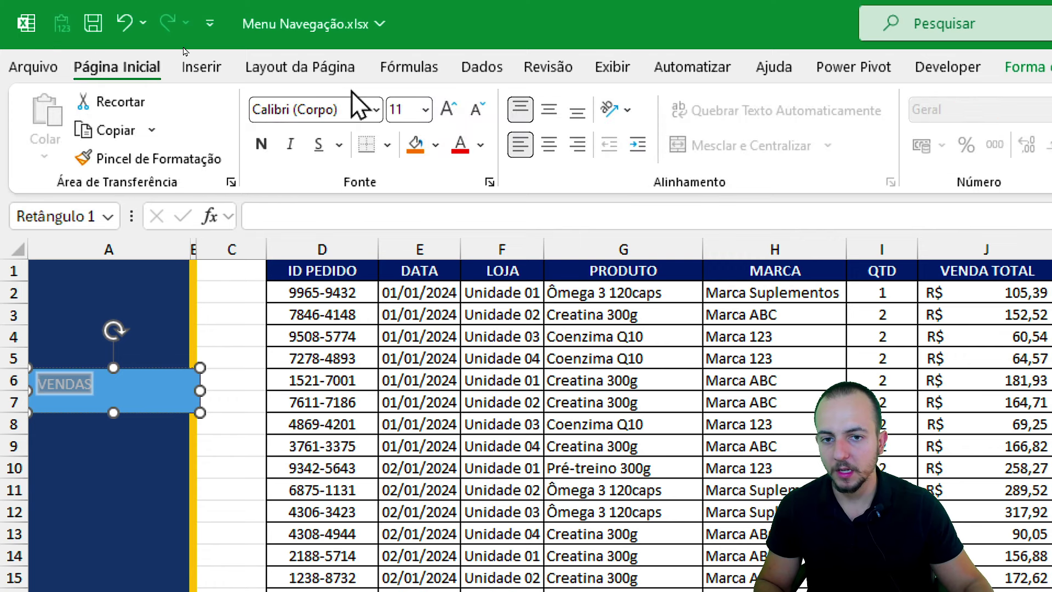
{"action": "left_click", "coordinate": [448, 108]}
{"action": "left_click", "coordinate": [448, 109]}
{"action": "left_click", "coordinate": [448, 108]}
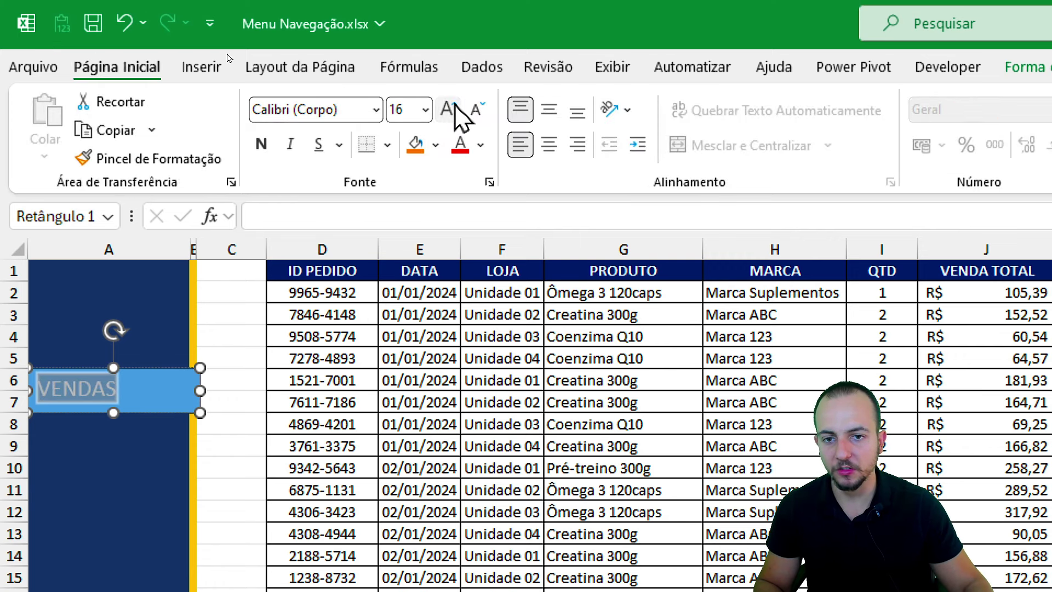
{"action": "left_click", "coordinate": [263, 145]}
{"action": "left_click", "coordinate": [548, 109]}
{"action": "left_click", "coordinate": [549, 144]}
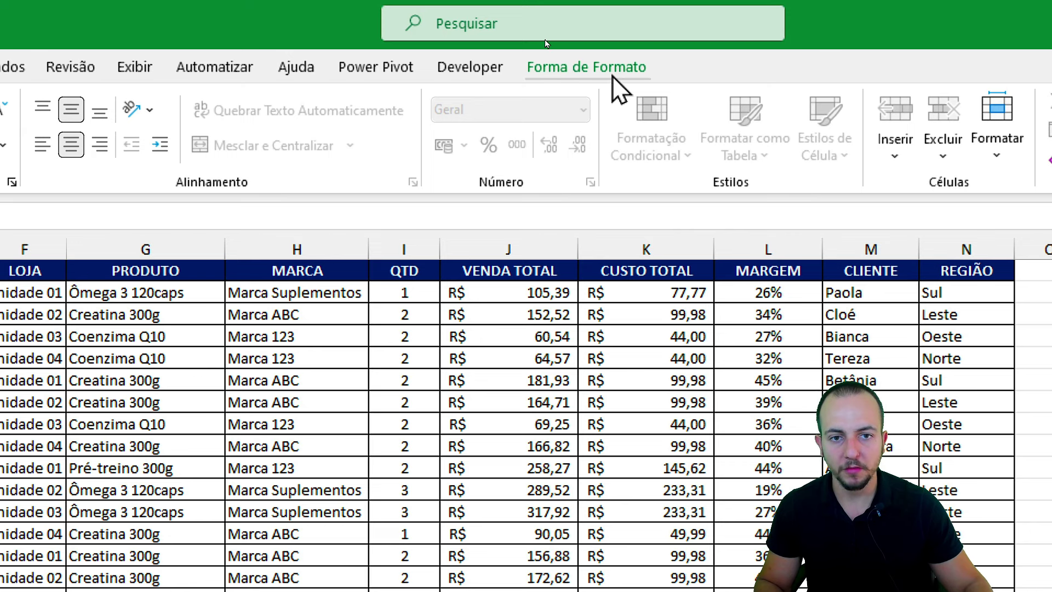
- Give the rectangle a new fill colour, an orange outline and an outer shadow
{"action": "left_click", "coordinate": [603, 69]}
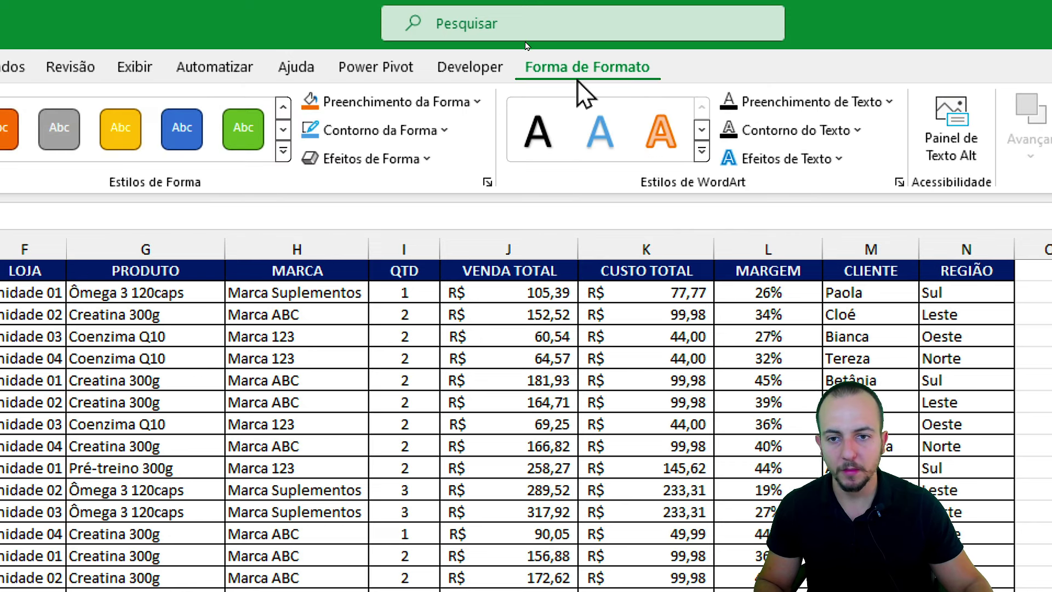
{"action": "left_click", "coordinate": [456, 108]}
{"action": "left_click", "coordinate": [462, 330]}
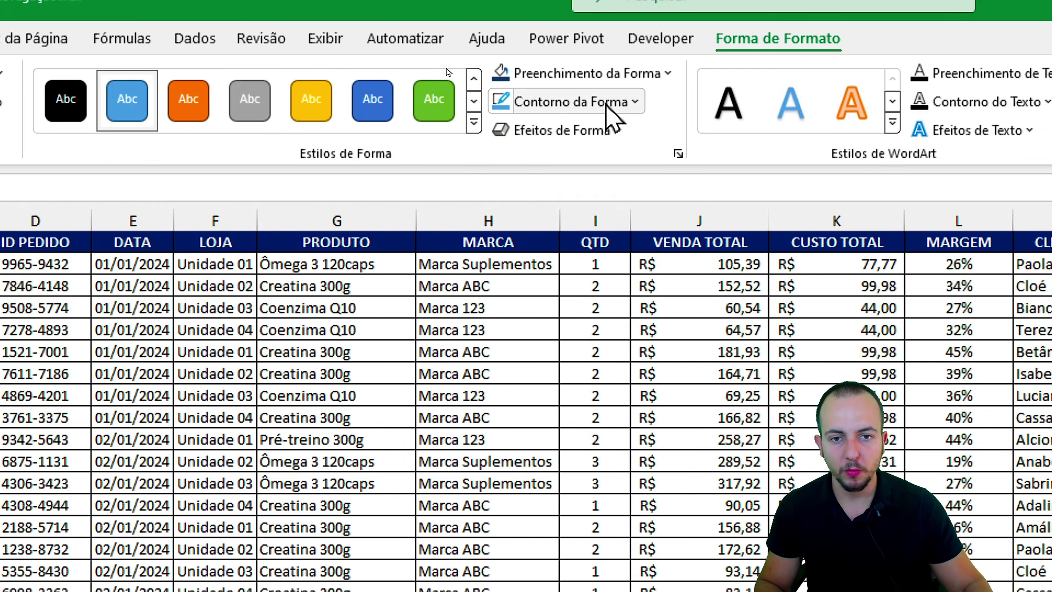
{"action": "left_click", "coordinate": [608, 104]}
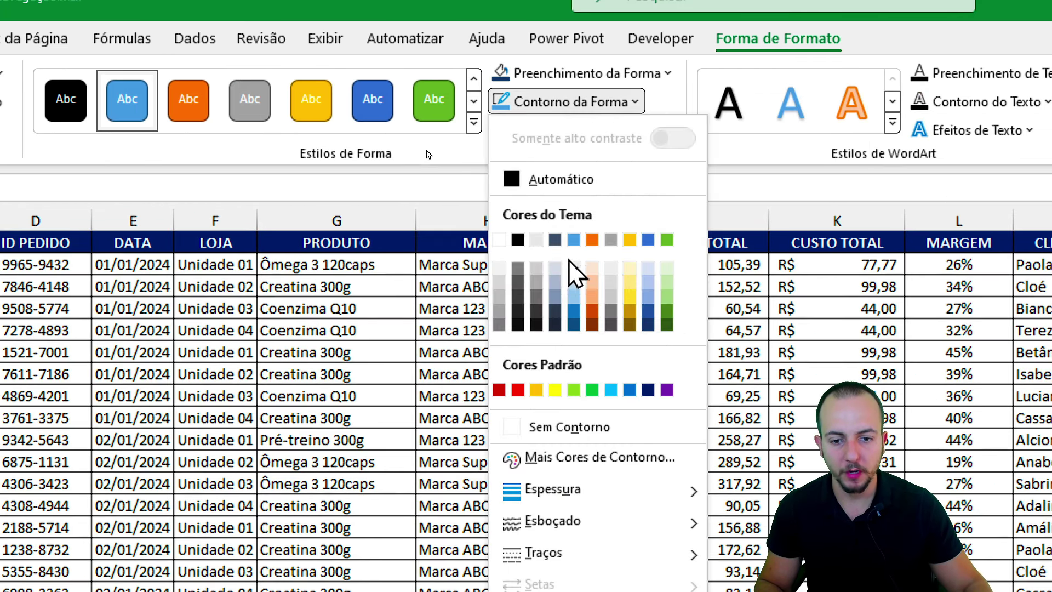
{"action": "left_click", "coordinate": [535, 390]}
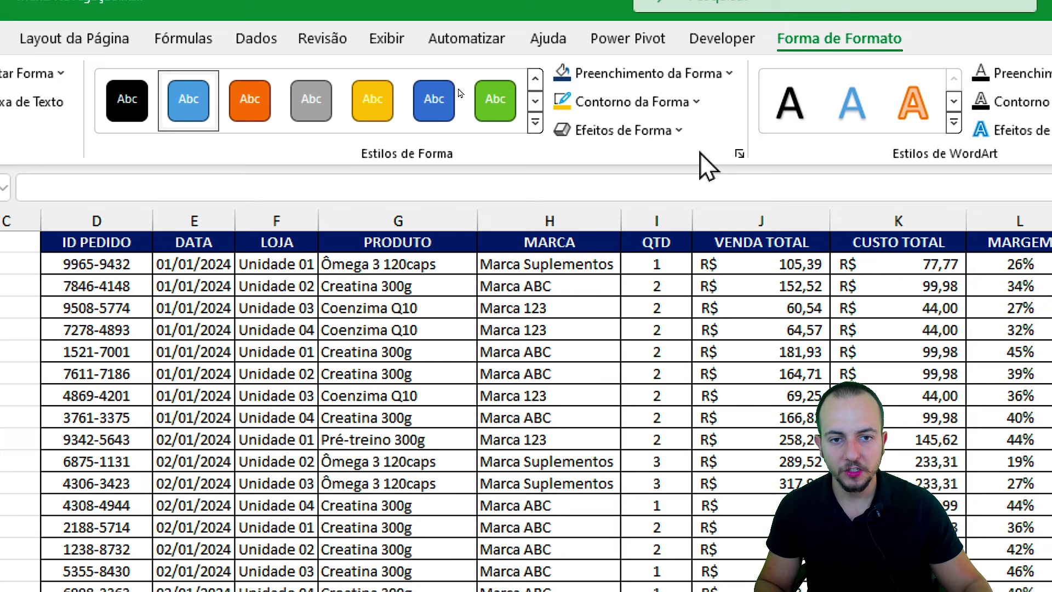
{"action": "left_click", "coordinate": [623, 130]}
{"action": "mouse_move", "coordinate": [629, 219]}
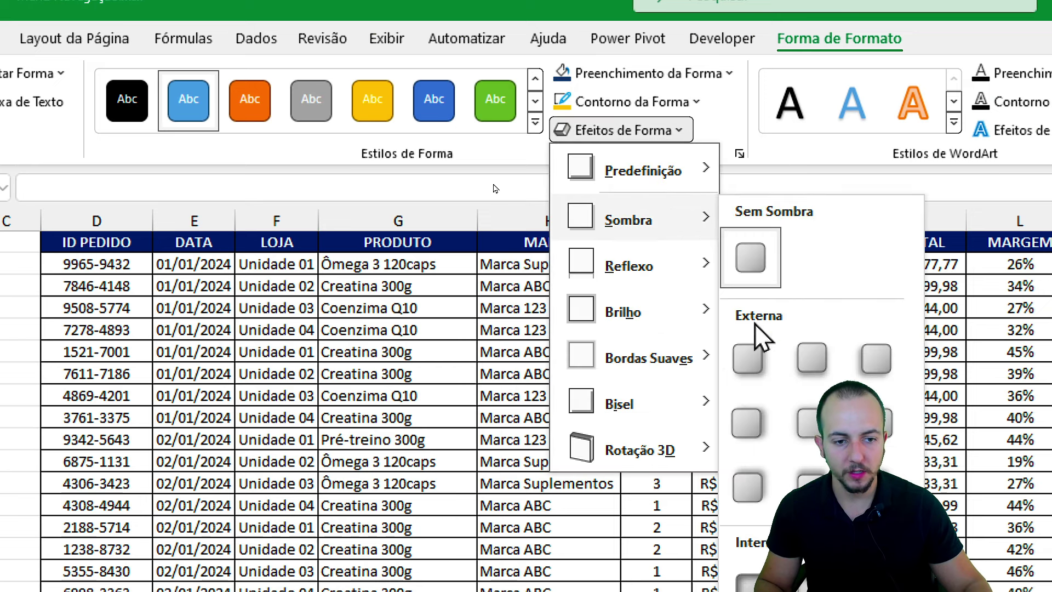
{"action": "left_click", "coordinate": [756, 357]}
- Narrow the VENDAS button so it fits inside column A
{"action": "left_click", "coordinate": [110, 404]}
{"action": "left_click", "coordinate": [186, 268]}
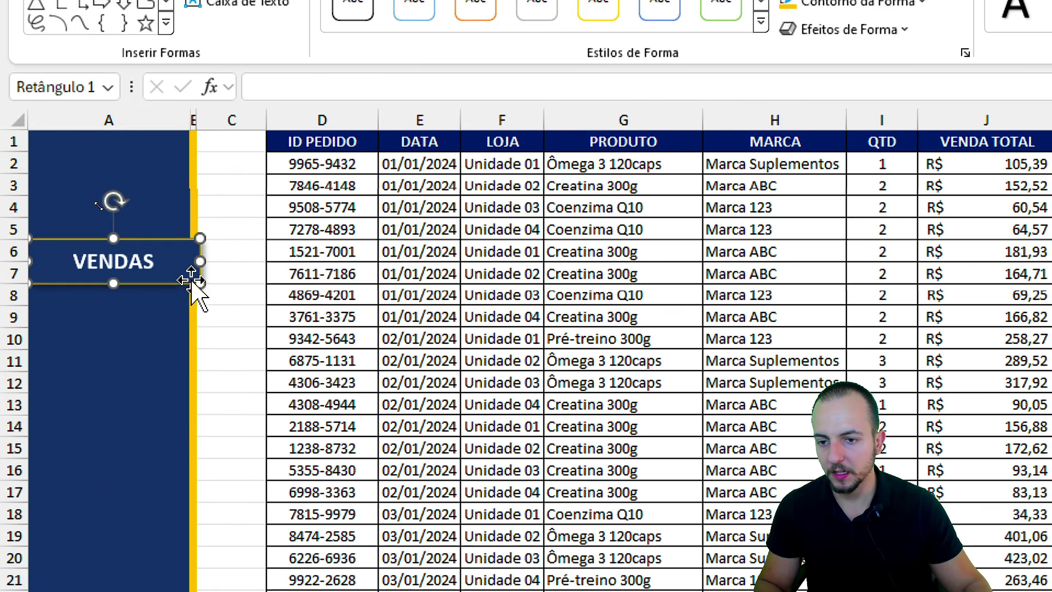
{"action": "left_click_drag", "start_coordinate": [207, 265], "coordinate": [192, 265]}
{"action": "left_click", "coordinate": [59, 288]}
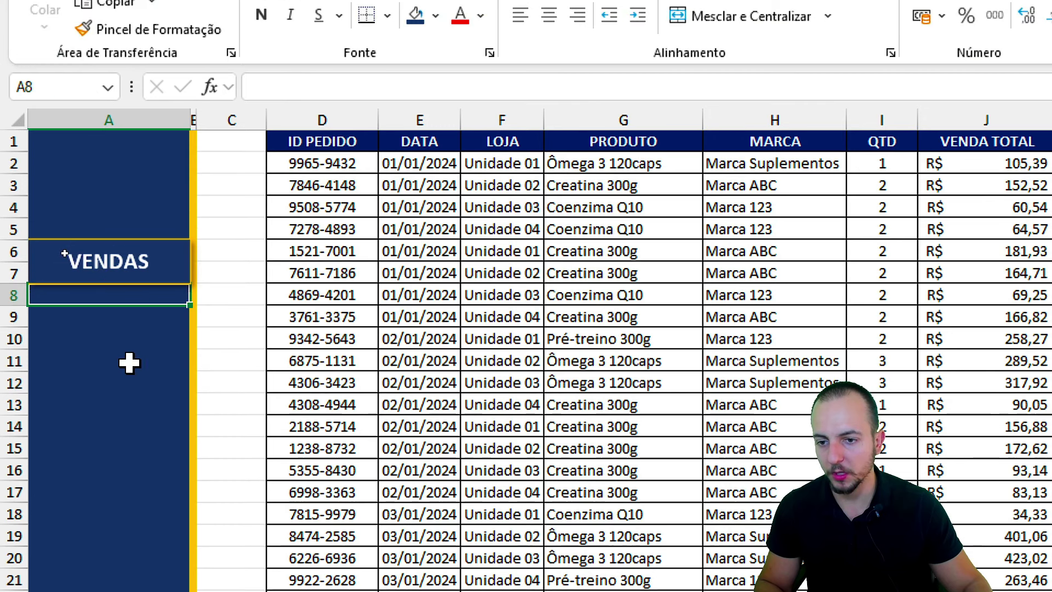
{"action": "left_click", "coordinate": [116, 422]}
{"action": "left_click", "coordinate": [105, 509]}
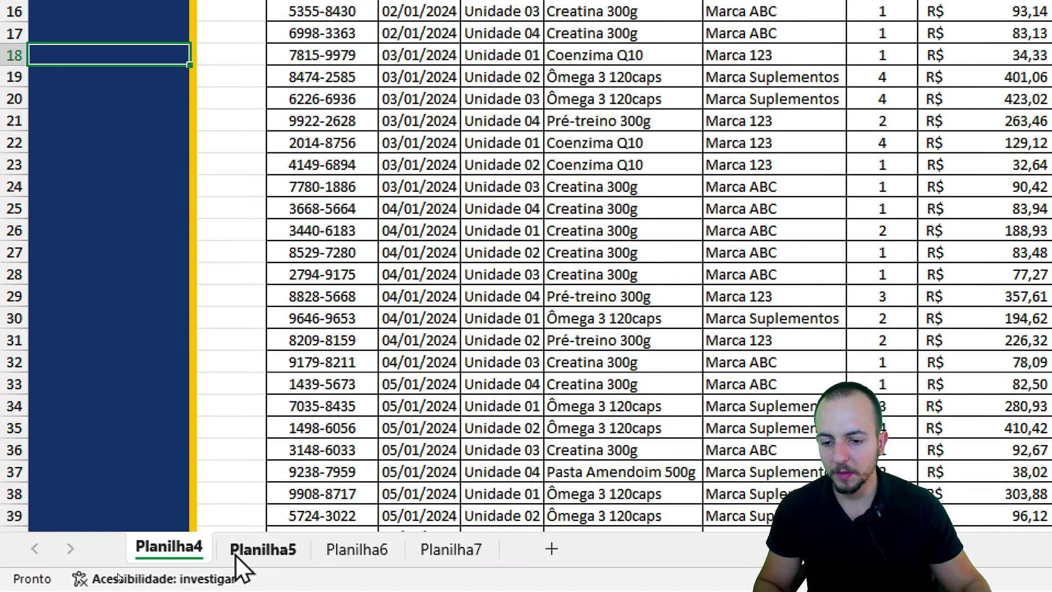
{"action": "left_click", "coordinate": [258, 549]}
{"action": "left_click", "coordinate": [353, 549]}
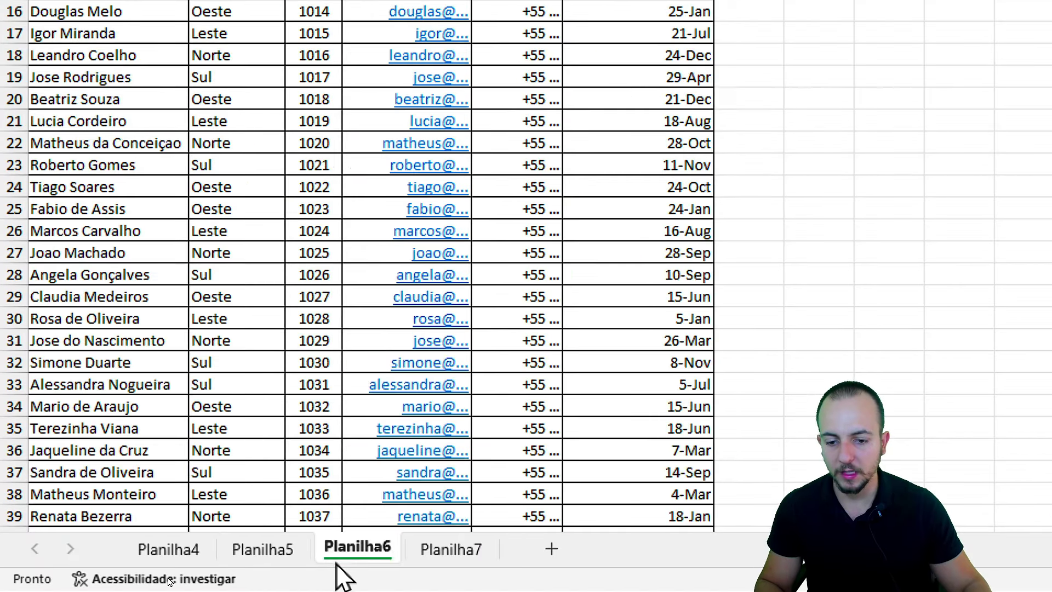
{"action": "left_click", "coordinate": [433, 549]}
{"action": "left_click", "coordinate": [356, 550]}
{"action": "left_click", "coordinate": [263, 549]}
{"action": "left_click", "coordinate": [170, 548]}
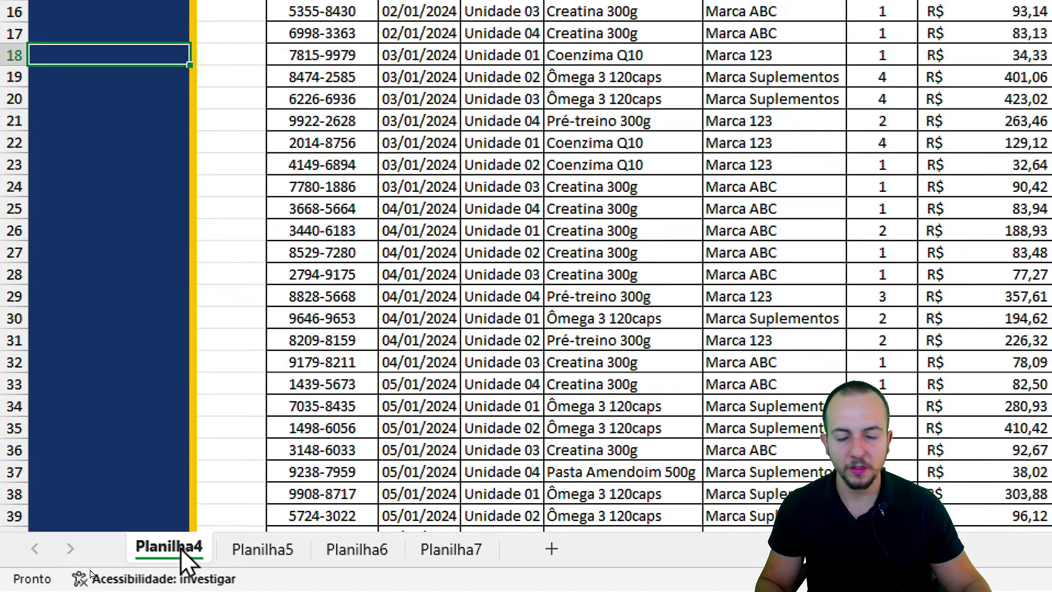
{"action": "left_click", "coordinate": [263, 549]}
{"action": "left_click", "coordinate": [358, 550]}
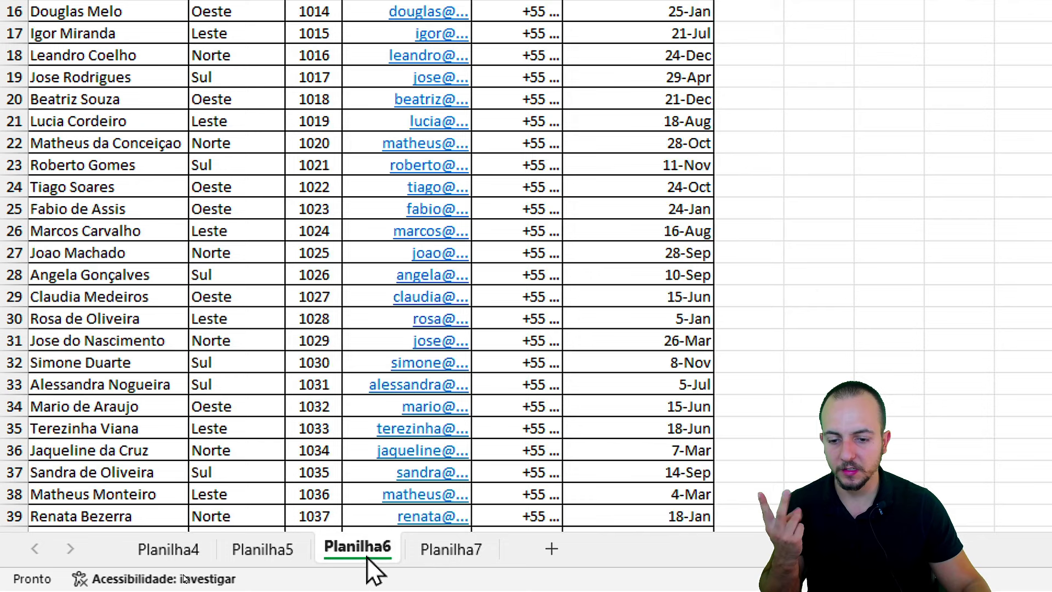
{"action": "left_click", "coordinate": [439, 549]}
{"action": "left_click", "coordinate": [169, 550]}
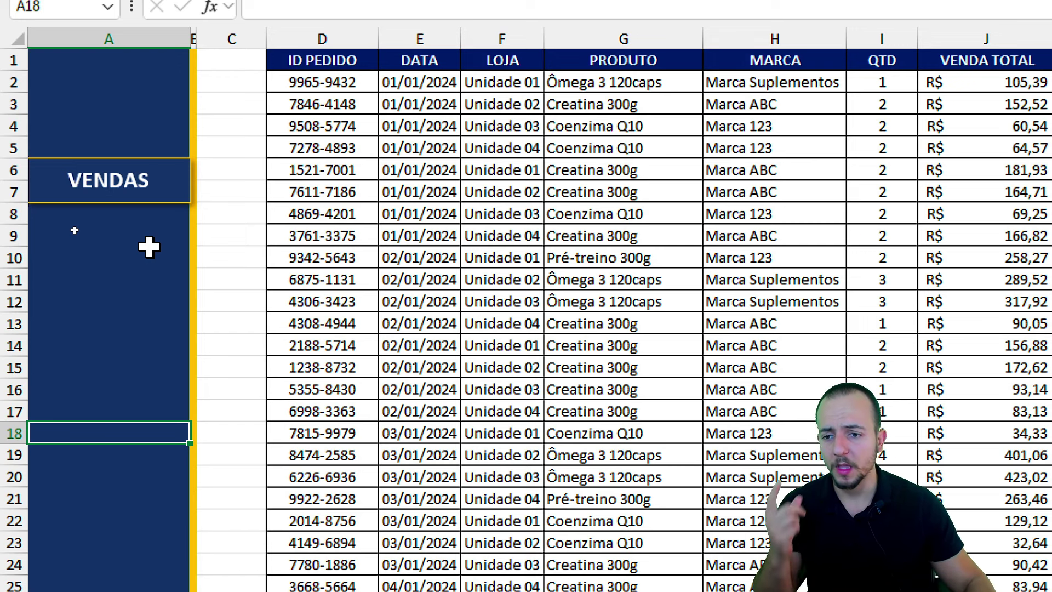
- Duplicate the VENDAS button down the sidebar into four stacked buttons, then view Planilha5
{"action": "key", "text": "ctrl+shift"}
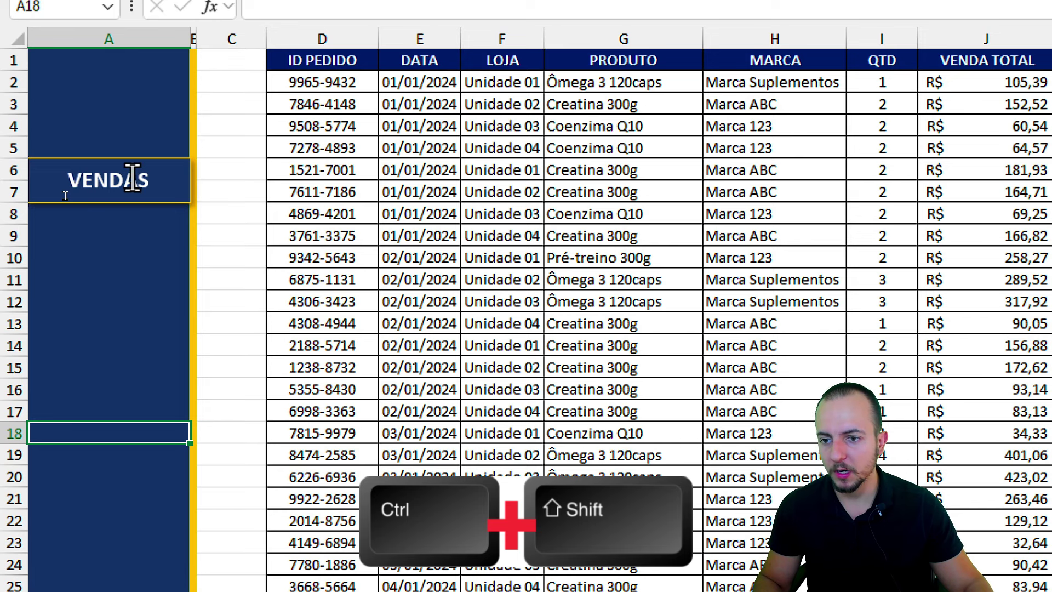
{"action": "mouse_move", "coordinate": [133, 178]}
{"action": "left_mouse_down"}
{"action": "mouse_move", "coordinate": [133, 305]}
{"action": "mouse_move", "coordinate": [153, 384]}
{"action": "left_mouse_up"}
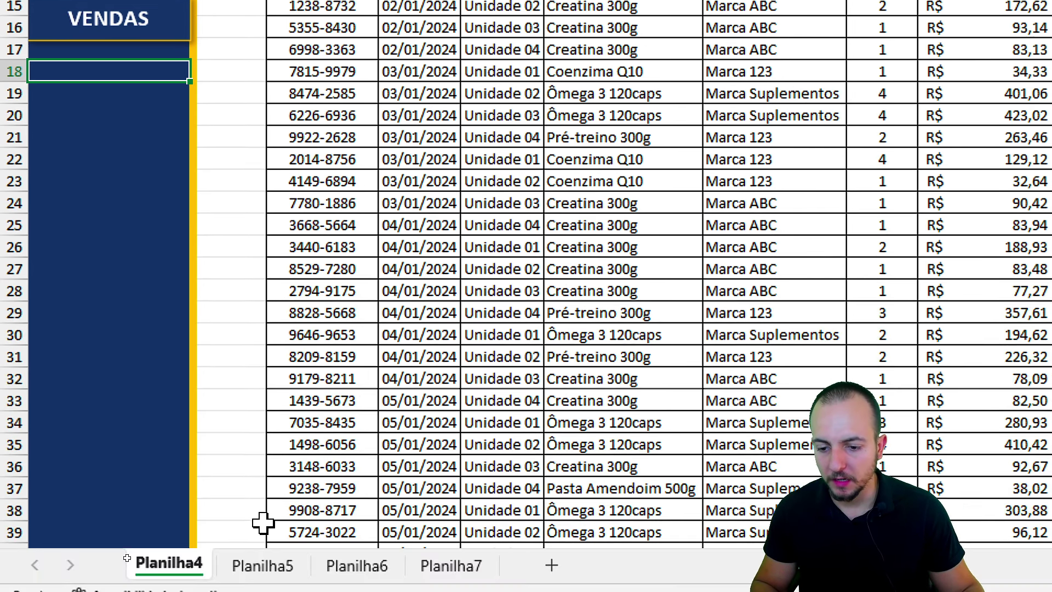
{"action": "left_click", "coordinate": [248, 557]}
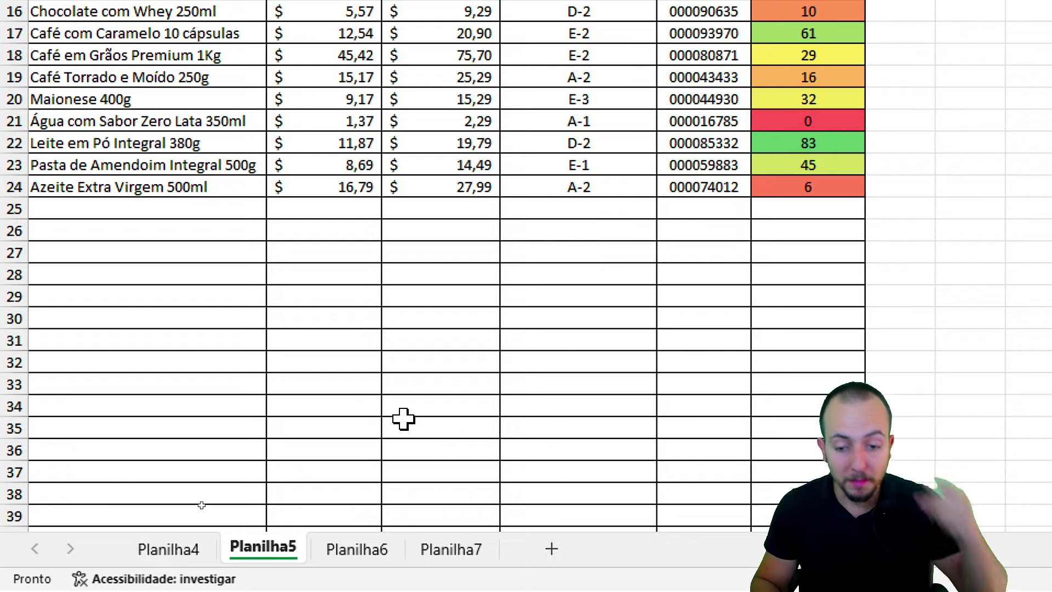
- Return to Planilha4 with its four stacked VENDAS buttons beside the orders table
{"action": "left_click_drag", "start_coordinate": [127, 525], "coordinate": [214, 574]}
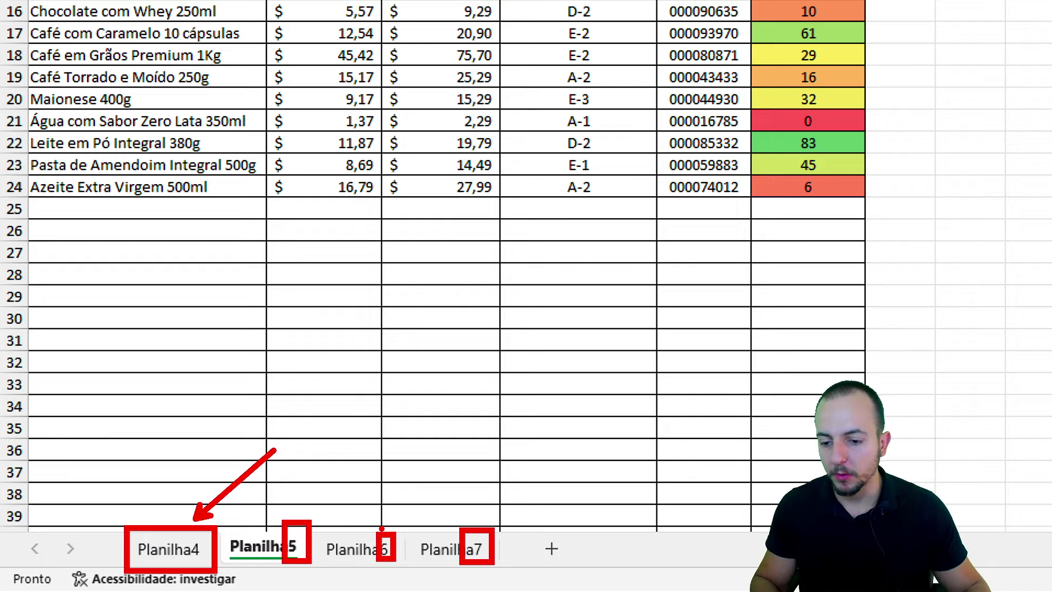
{"action": "left_click", "coordinate": [198, 549]}
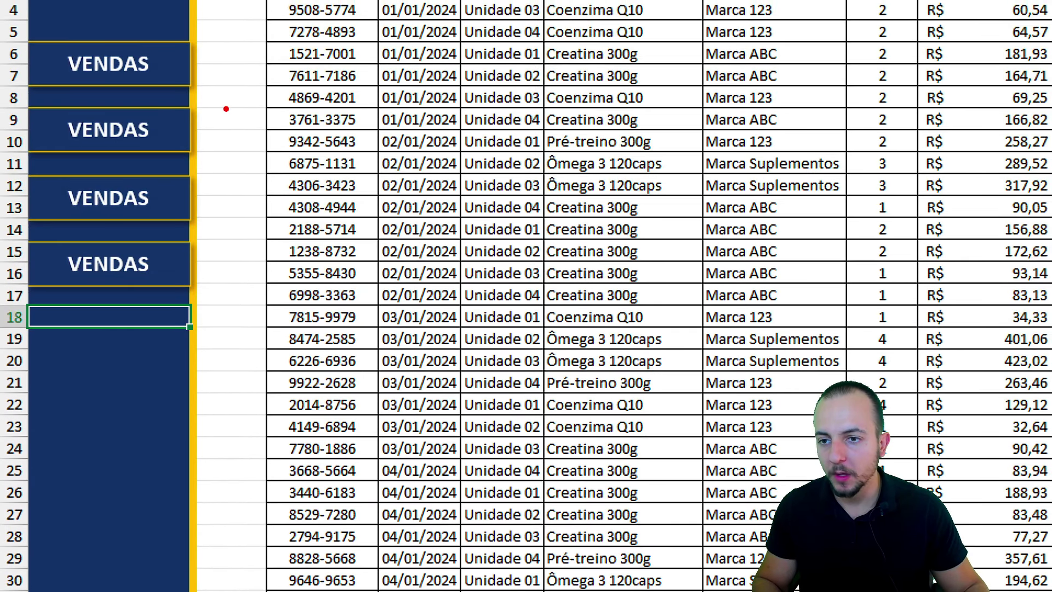
{"action": "left_click_drag", "start_coordinate": [250, 148], "coordinate": [192, 499]}
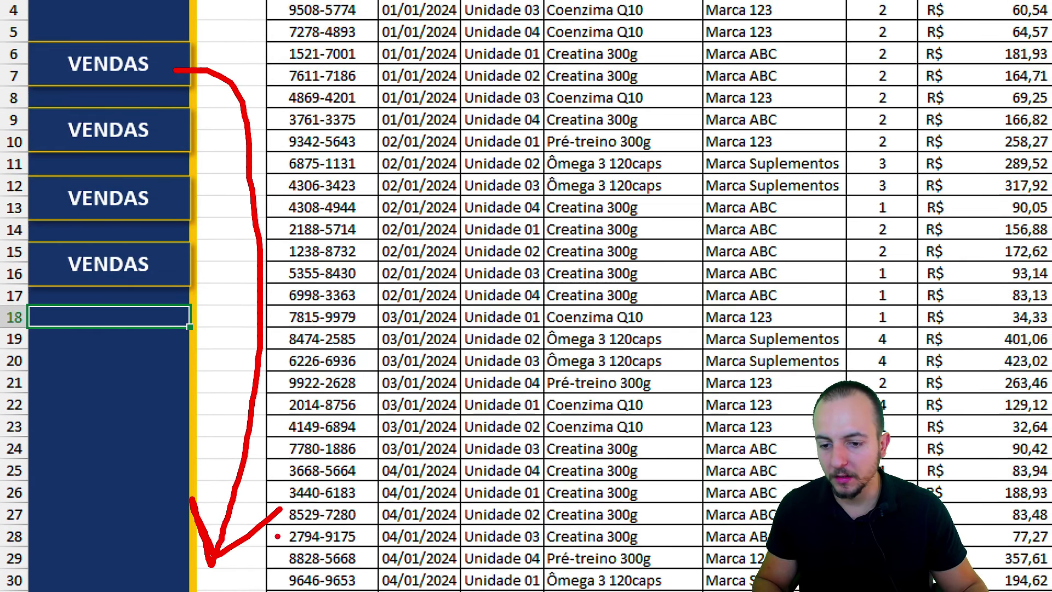
{"action": "left_click_drag", "start_coordinate": [278, 536], "coordinate": [245, 99]}
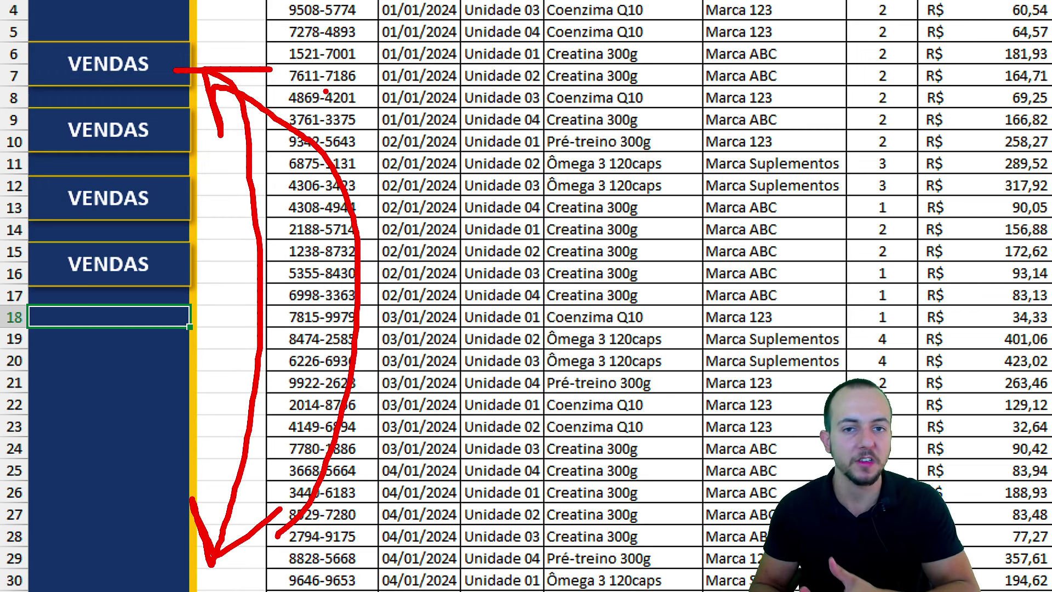
{"action": "key", "text": "Escape"}
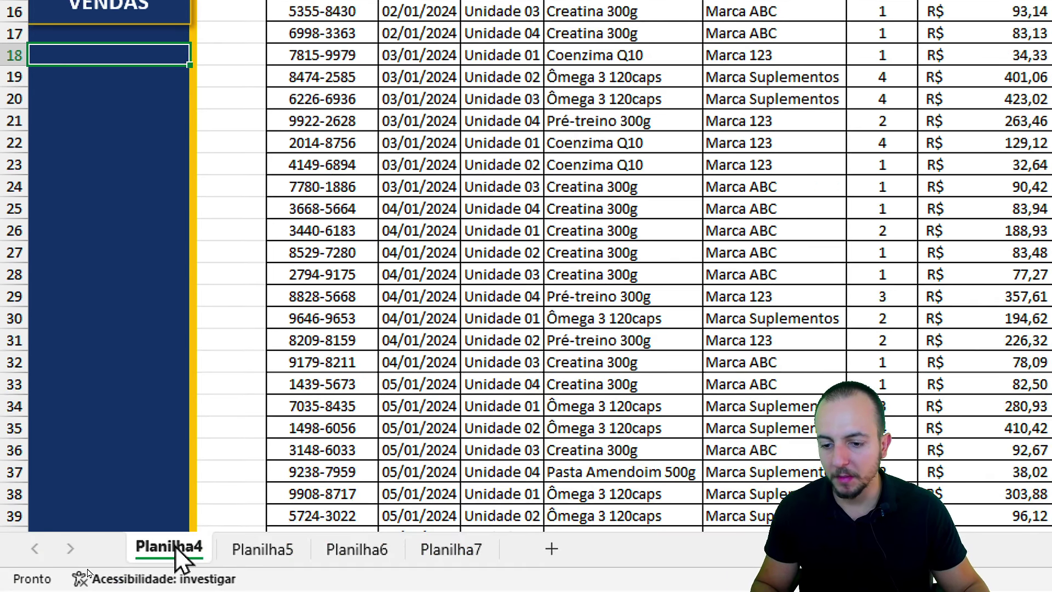
- Rename the Planilha4 tab to Vendas, then extend it to 'relatorio de Vendas'
{"action": "right_click", "coordinate": [175, 544]}
{"action": "left_click", "coordinate": [310, 276]}
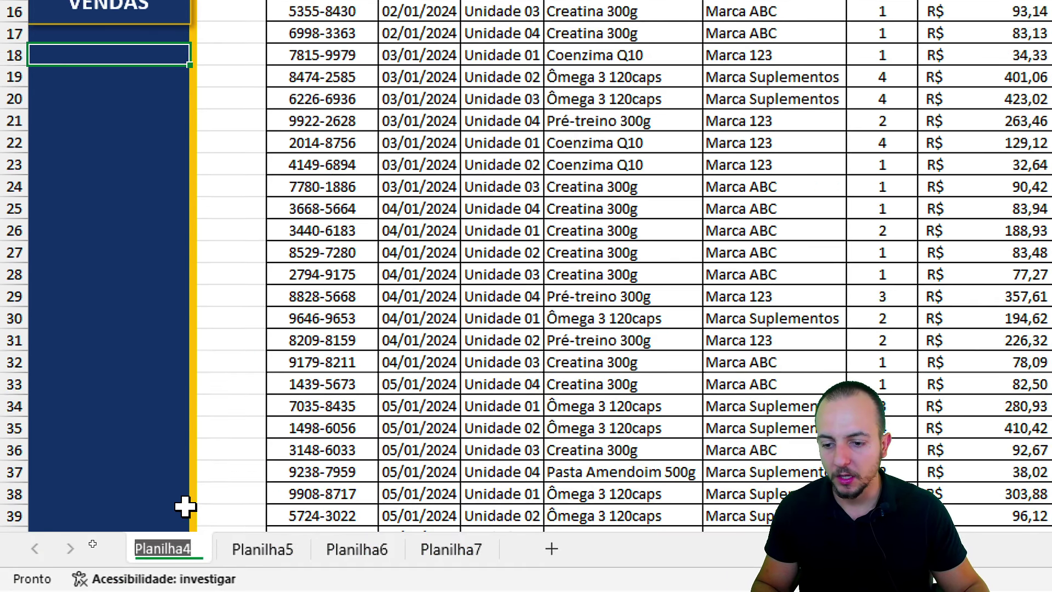
{"action": "type", "text": "Vendas"}
{"action": "key", "text": "Return"}
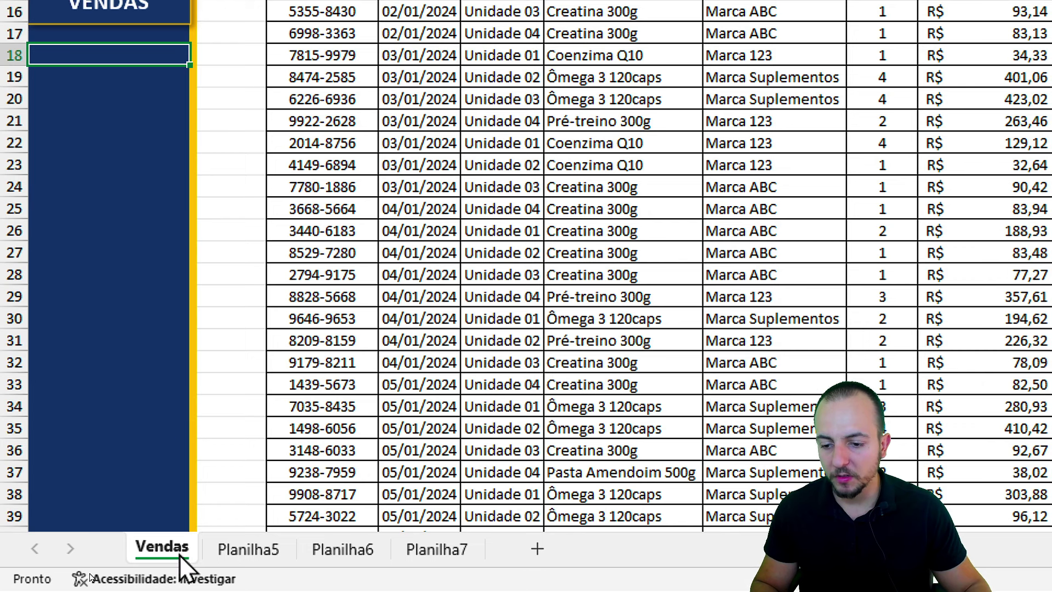
{"action": "double_click", "coordinate": [157, 548]}
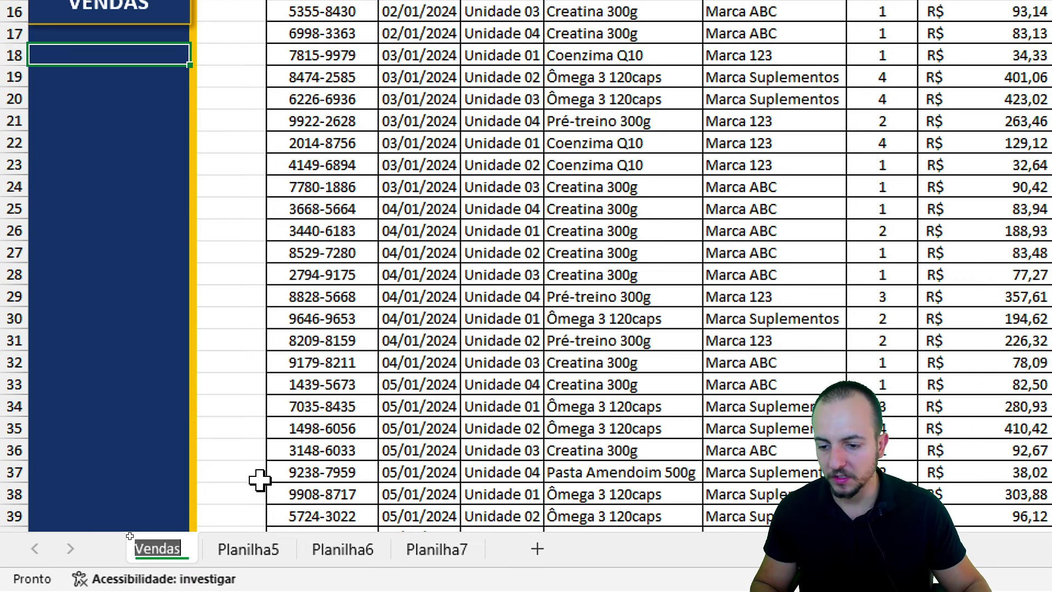
{"action": "type", "text": "relatorio de"}
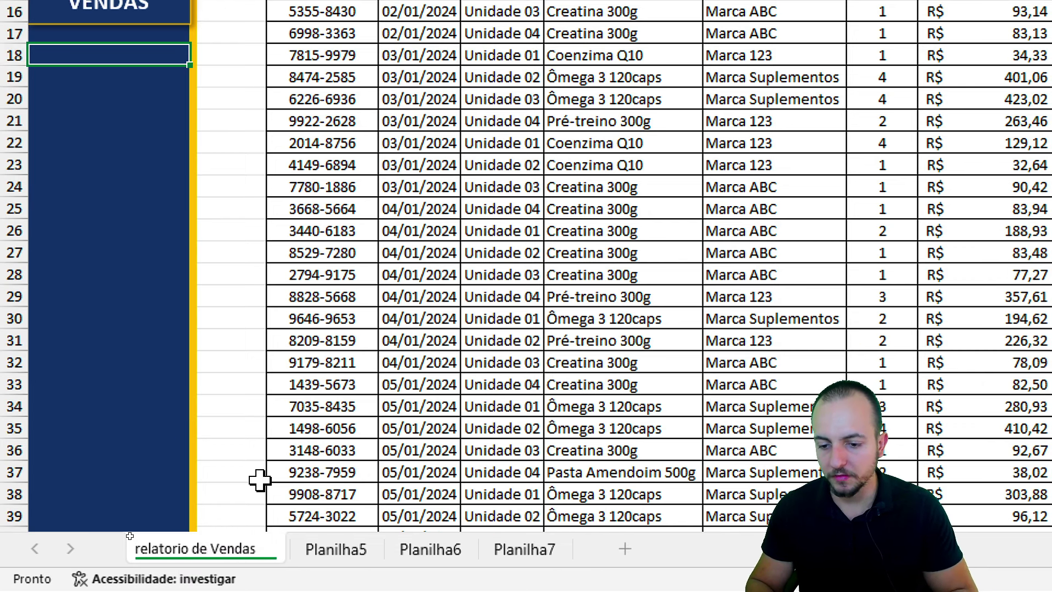
{"action": "key", "text": "Return"}
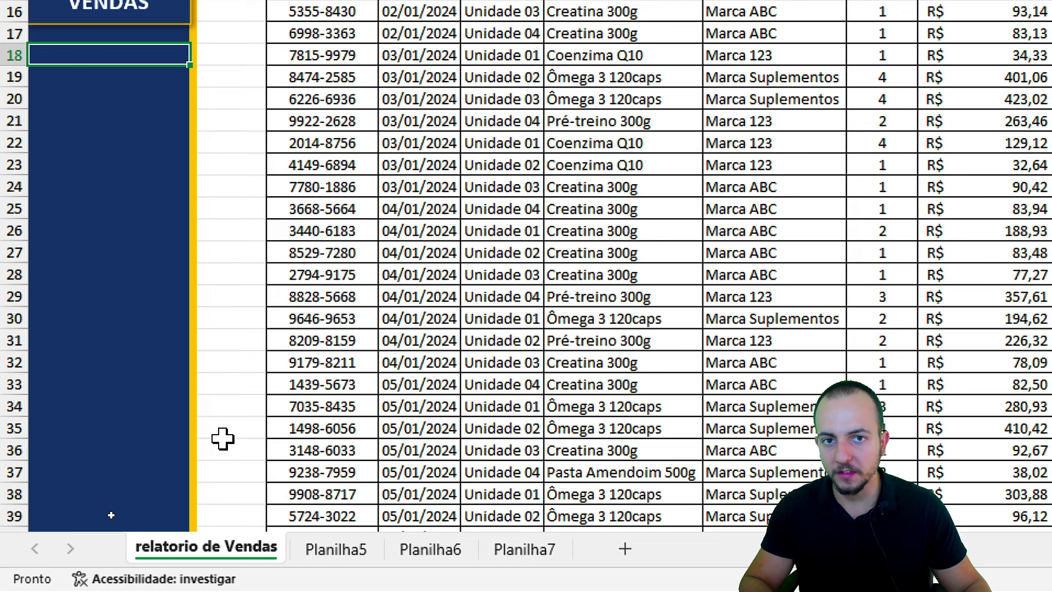
- Check Planilha5 and Planilha6, then relabel the second sidebar button ESTOQUE
{"action": "left_click", "coordinate": [346, 560]}
{"action": "left_click", "coordinate": [431, 557]}
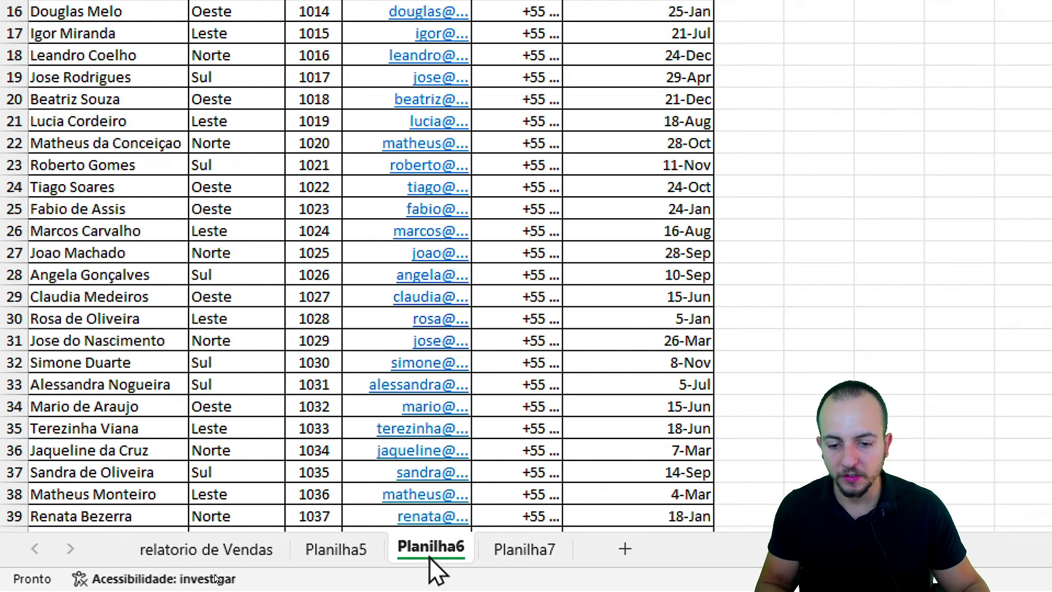
{"action": "left_click", "coordinate": [336, 551]}
{"action": "left_click", "coordinate": [227, 554]}
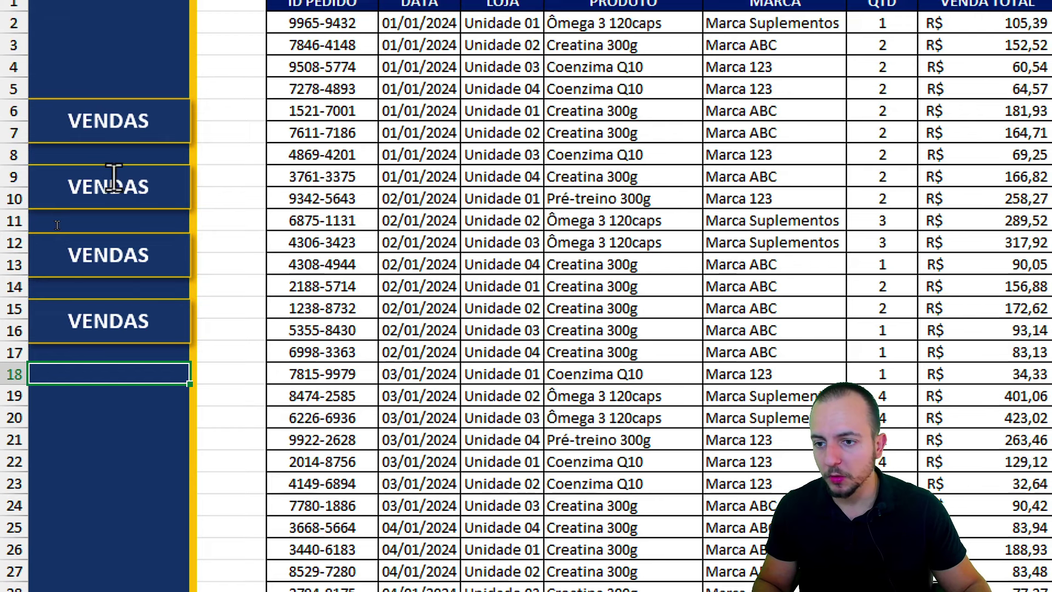
{"action": "left_click", "coordinate": [109, 181]}
{"action": "key", "text": "ctrl+a"}
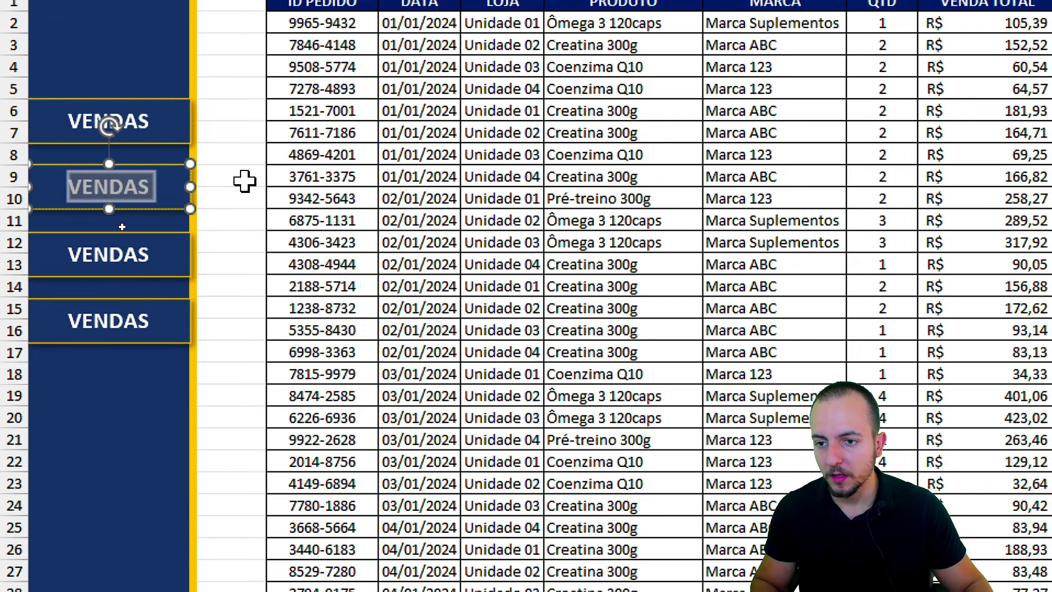
{"action": "type", "text": "ESTOQUE"}
- Look over Planilha6's contents and return to the relatorio de Vendas sheet
{"action": "scroll", "coordinate": [252, 329], "scroll_direction": "down", "scroll_amount": 3}
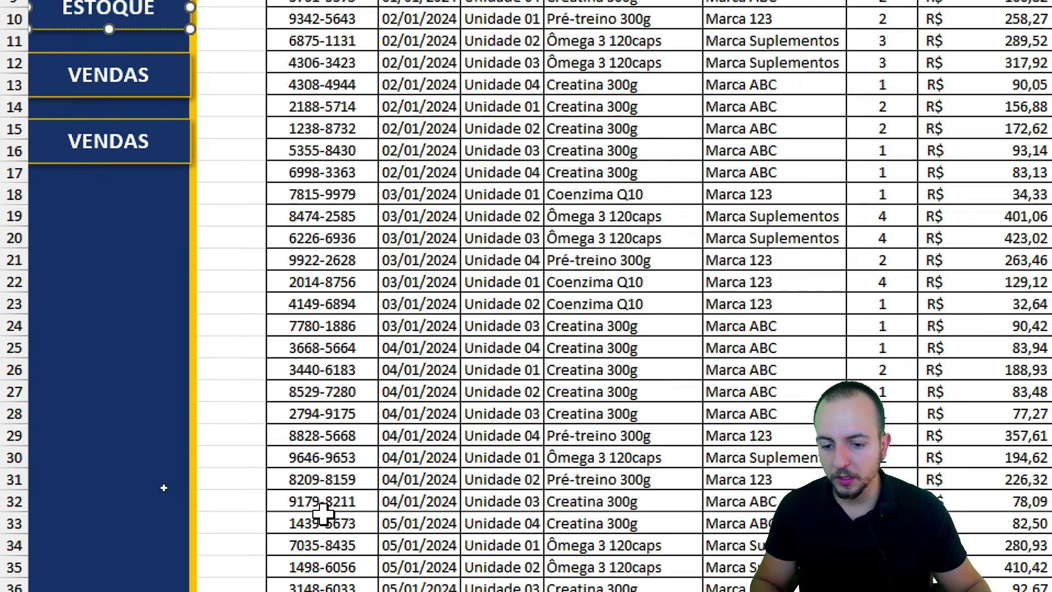
{"action": "scroll", "coordinate": [329, 493], "scroll_direction": "down", "scroll_amount": 2}
{"action": "left_click", "coordinate": [430, 548]}
{"action": "scroll", "coordinate": [403, 498], "scroll_direction": "up", "scroll_amount": 5}
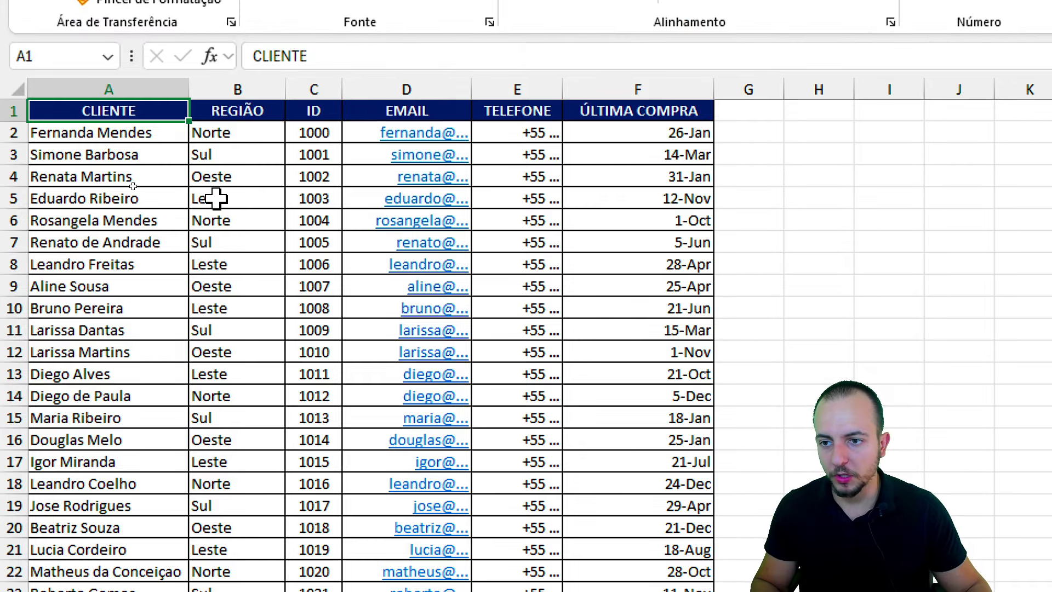
{"action": "scroll", "coordinate": [215, 298], "scroll_direction": "down", "scroll_amount": 5}
{"action": "left_click", "coordinate": [200, 548]}
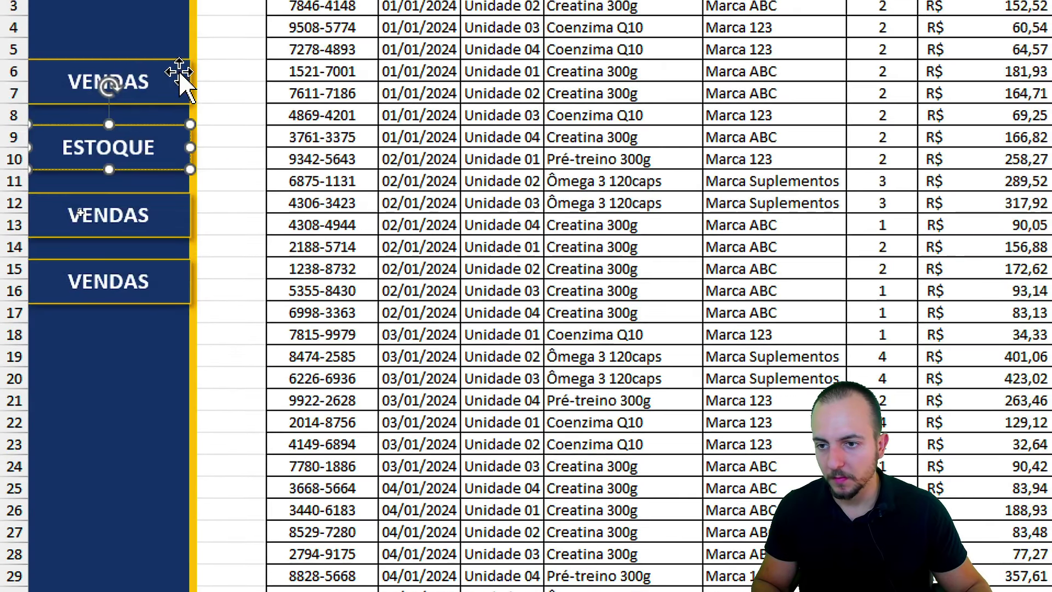
- Relabel the third and fourth sidebar buttons CLIENTES and DASHBOARD
{"action": "left_click", "coordinate": [118, 231]}
{"action": "type", "text": "CLIE"}
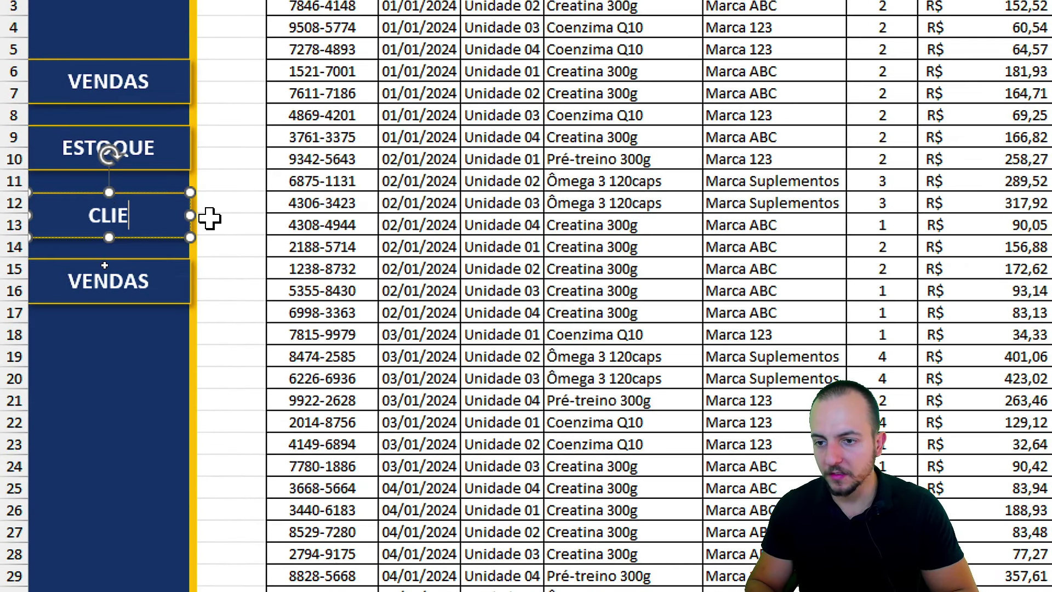
{"action": "type", "text": "NTES"}
{"action": "double_click", "coordinate": [130, 282]}
{"action": "type", "text": "DAS"}
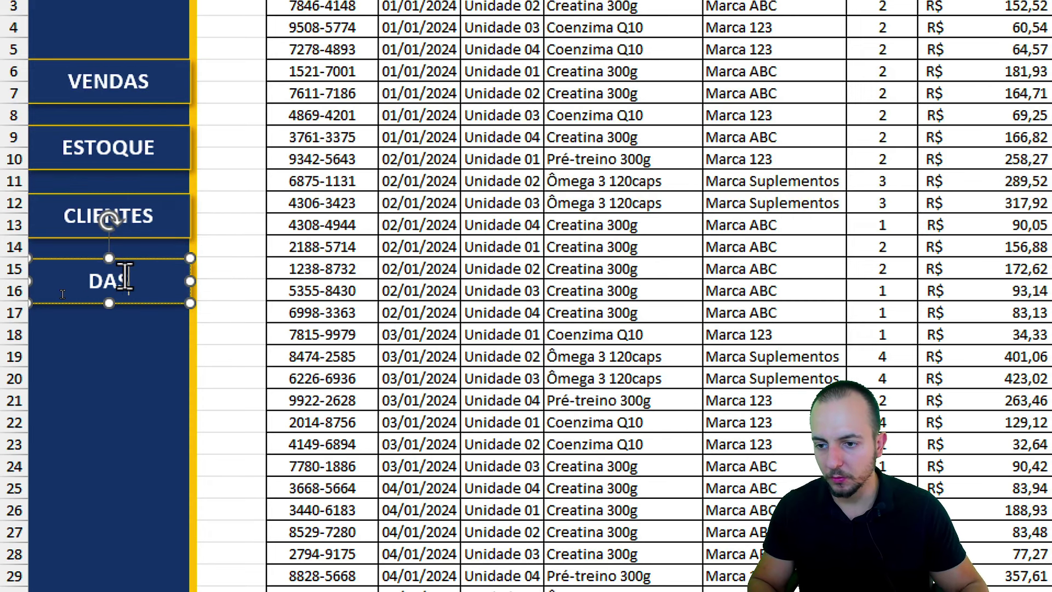
{"action": "type", "text": "OARDS"}
{"action": "key", "text": "BackSpace"}
{"action": "left_click", "coordinate": [230, 291]}
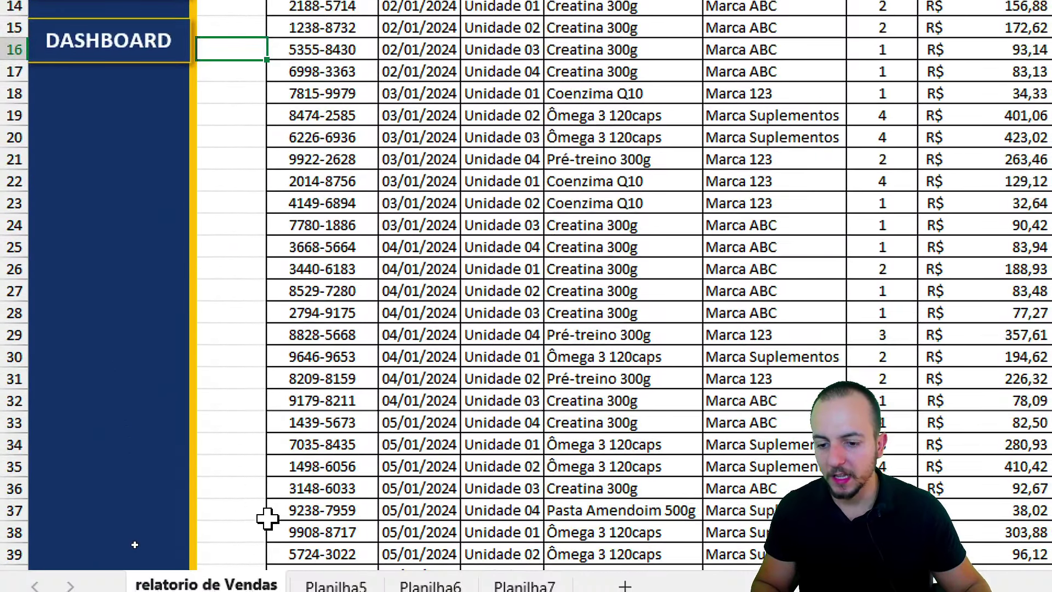
{"action": "left_click", "coordinate": [335, 547]}
{"action": "key", "text": "ctrl+Page_Up"}
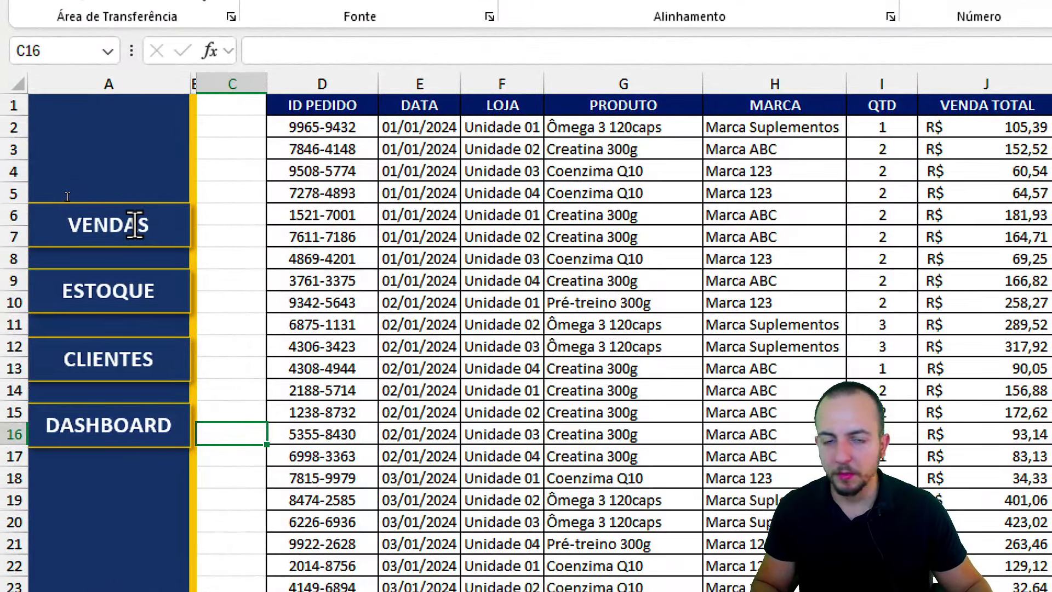
- Link the VENDAS button to relatorio de Vendas and the ESTOQUE button to Planilha5
{"action": "right_click", "coordinate": [134, 225]}
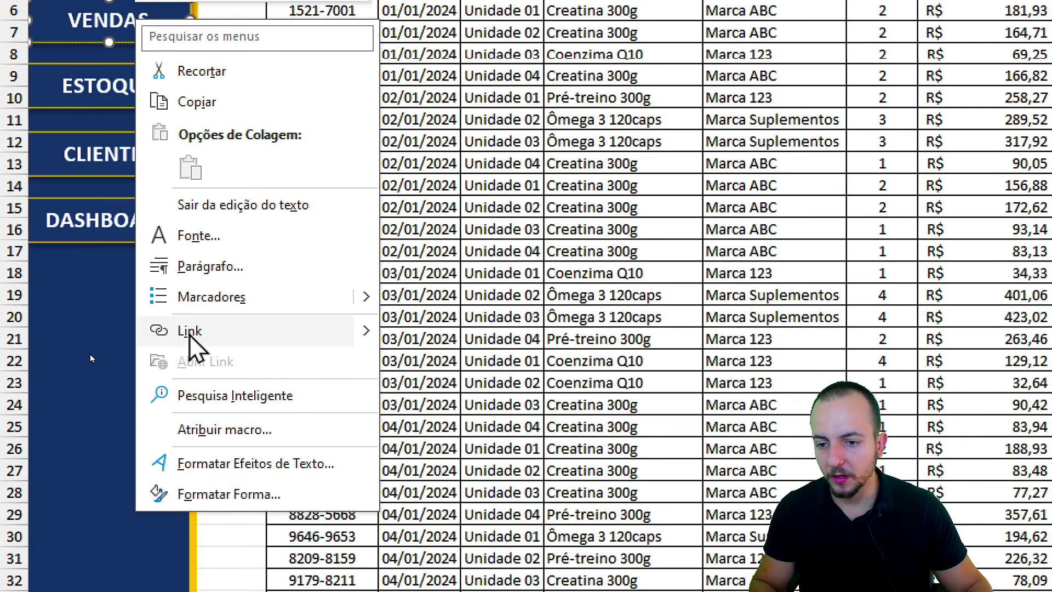
{"action": "left_click", "coordinate": [190, 330]}
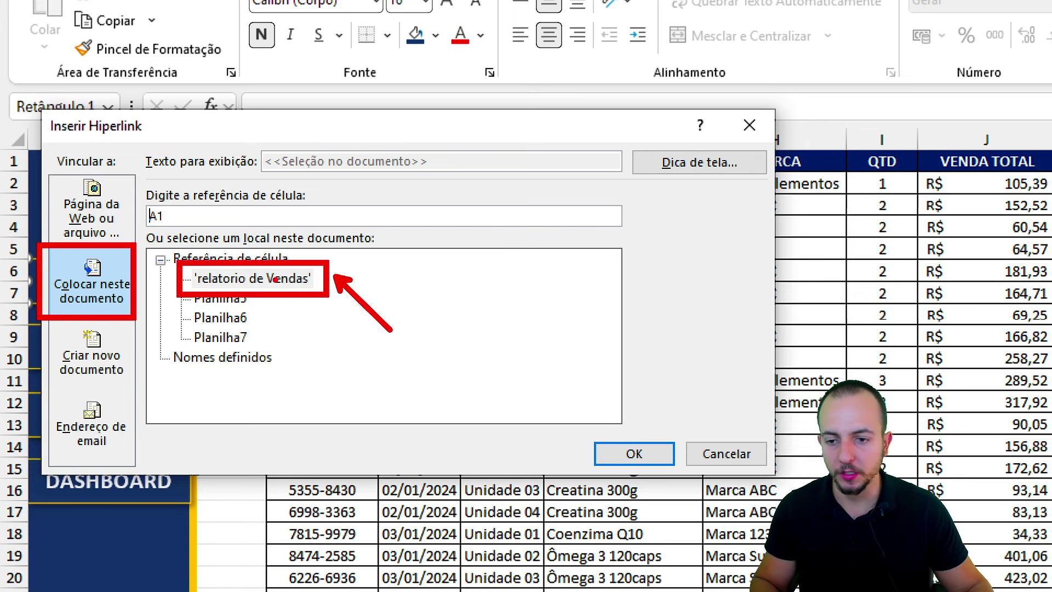
{"action": "left_click", "coordinate": [276, 279]}
{"action": "left_click", "coordinate": [635, 454]}
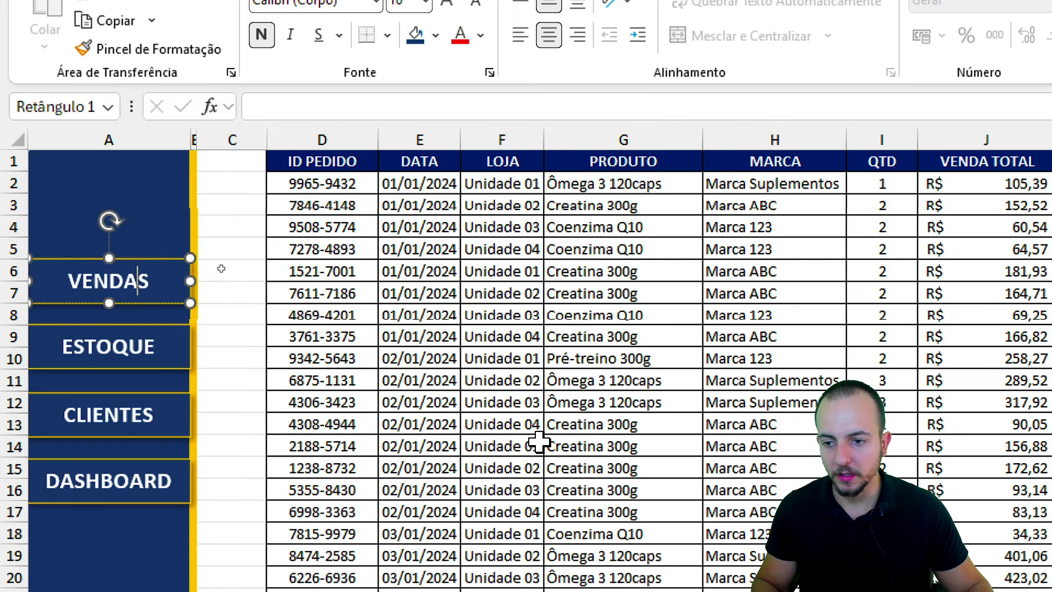
{"action": "right_click", "coordinate": [165, 356]}
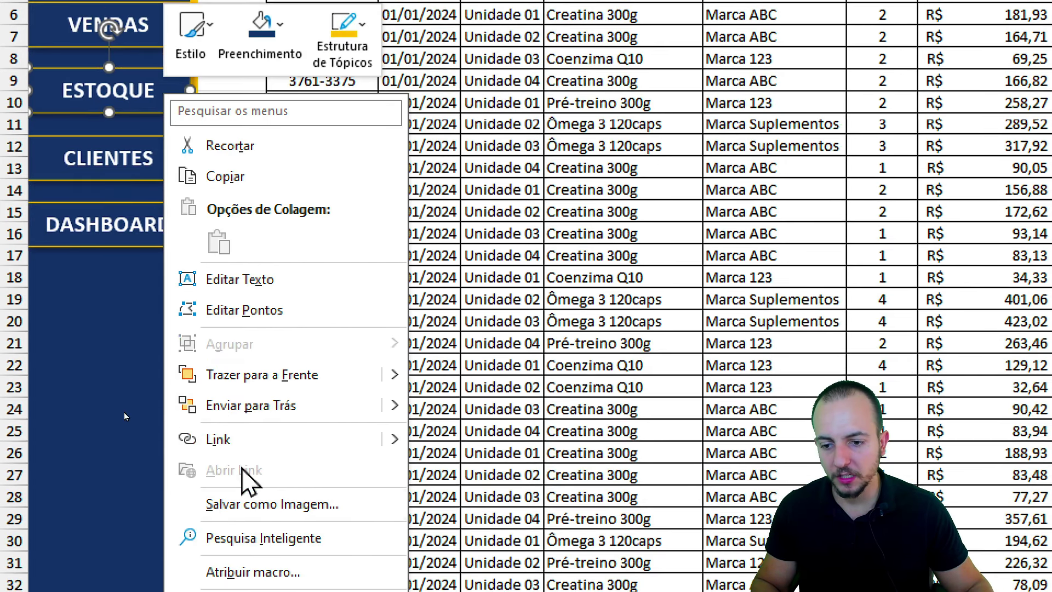
{"action": "left_click", "coordinate": [258, 436]}
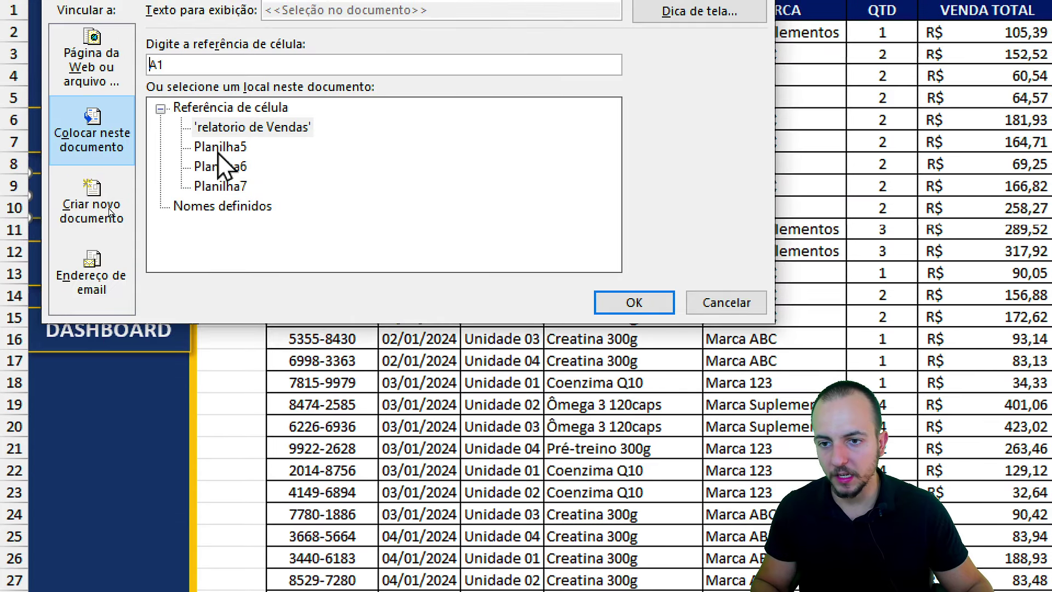
{"action": "double_click", "coordinate": [252, 127]}
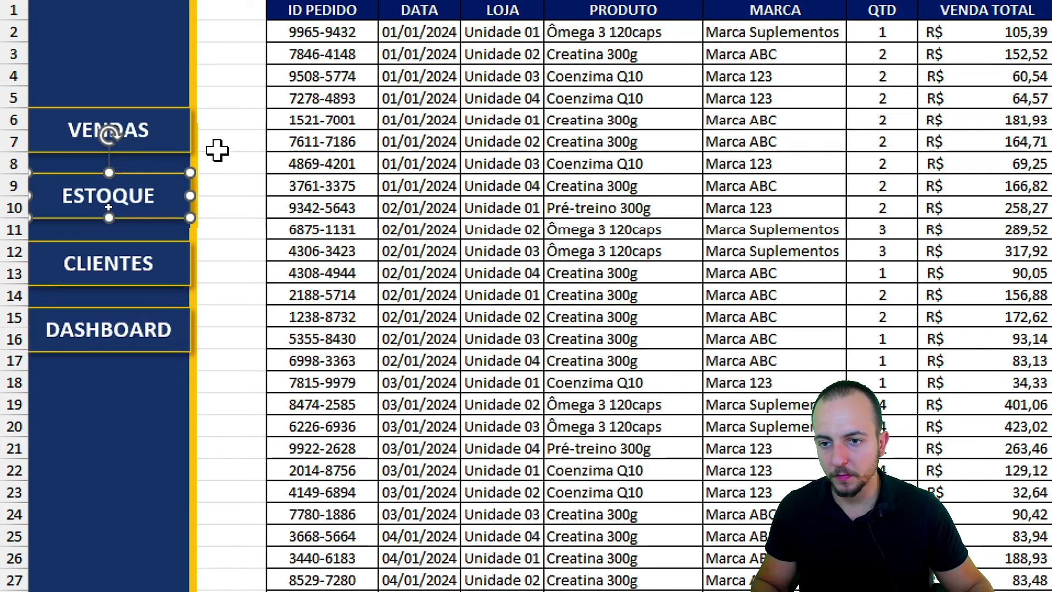
- Link the CLIENTES button to Planilha6 and the DASHBOARD button to Planilha7
{"action": "right_click", "coordinate": [120, 266]}
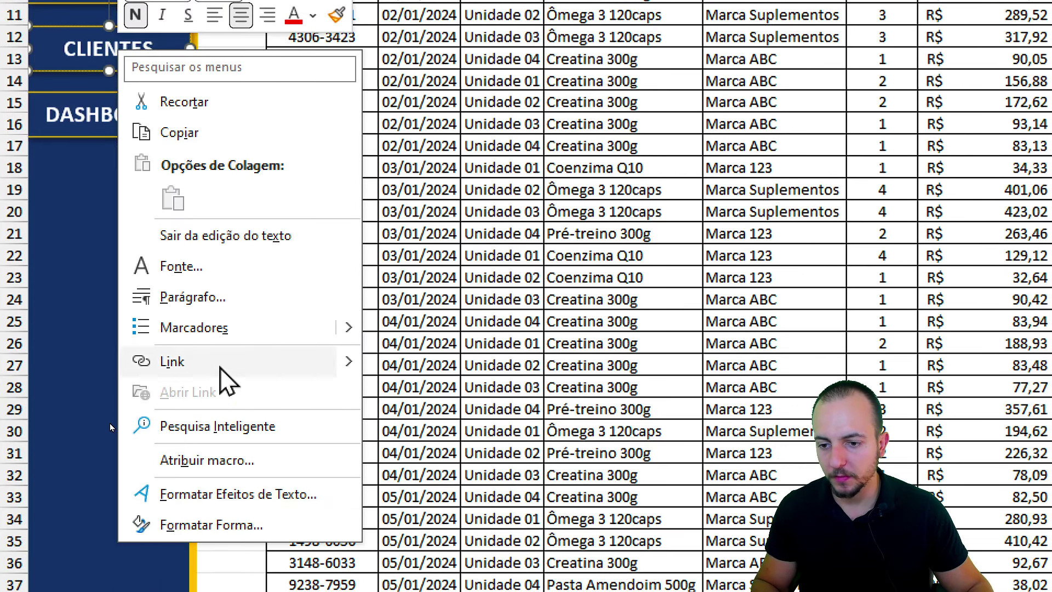
{"action": "left_click", "coordinate": [172, 445]}
{"action": "left_click", "coordinate": [220, 184]}
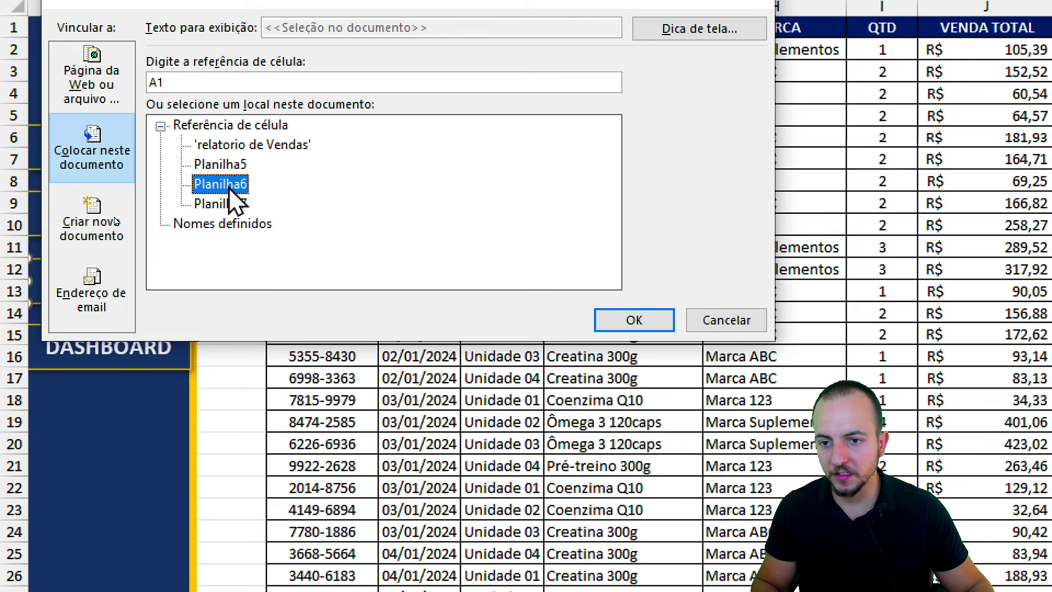
{"action": "double_click", "coordinate": [228, 187]}
{"action": "right_click", "coordinate": [155, 351]}
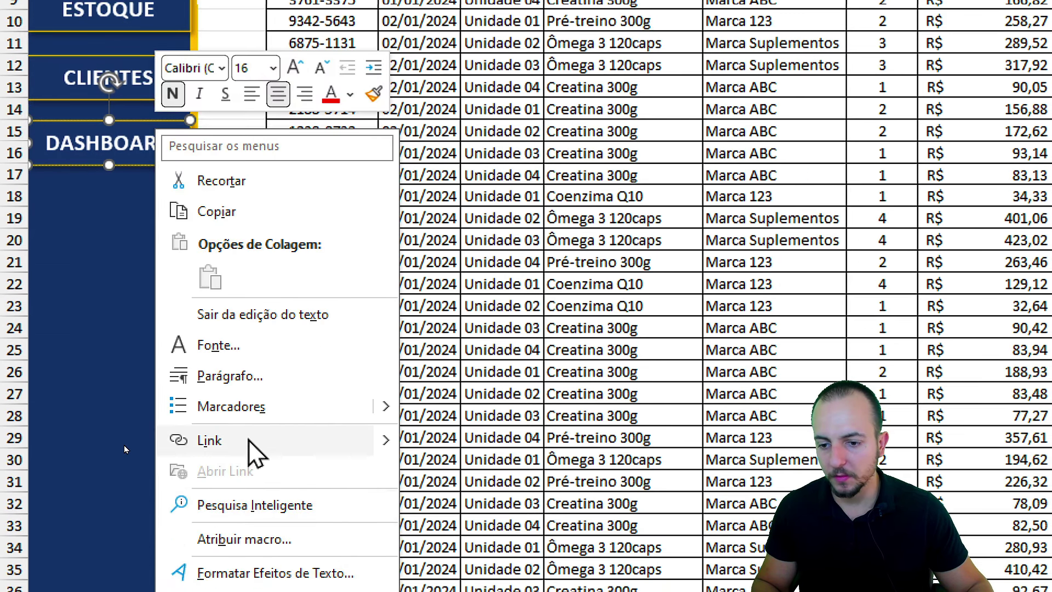
{"action": "left_click", "coordinate": [249, 440]}
{"action": "double_click", "coordinate": [227, 170]}
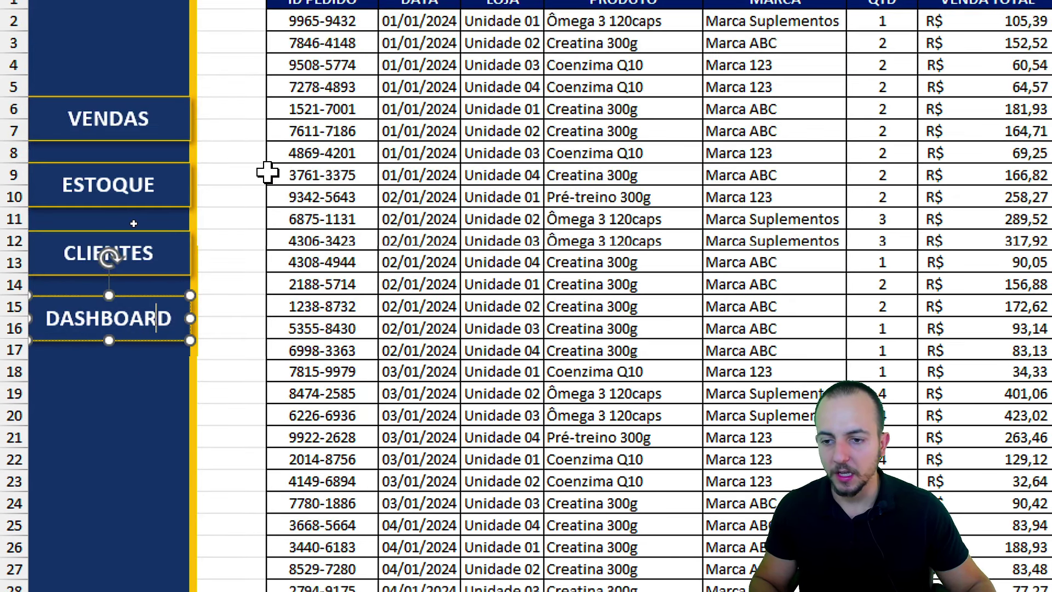
{"action": "key", "text": "Escape"}
{"action": "key", "text": "Escape"}
{"action": "scroll", "coordinate": [268, 329], "scroll_direction": "down", "scroll_amount": 5}
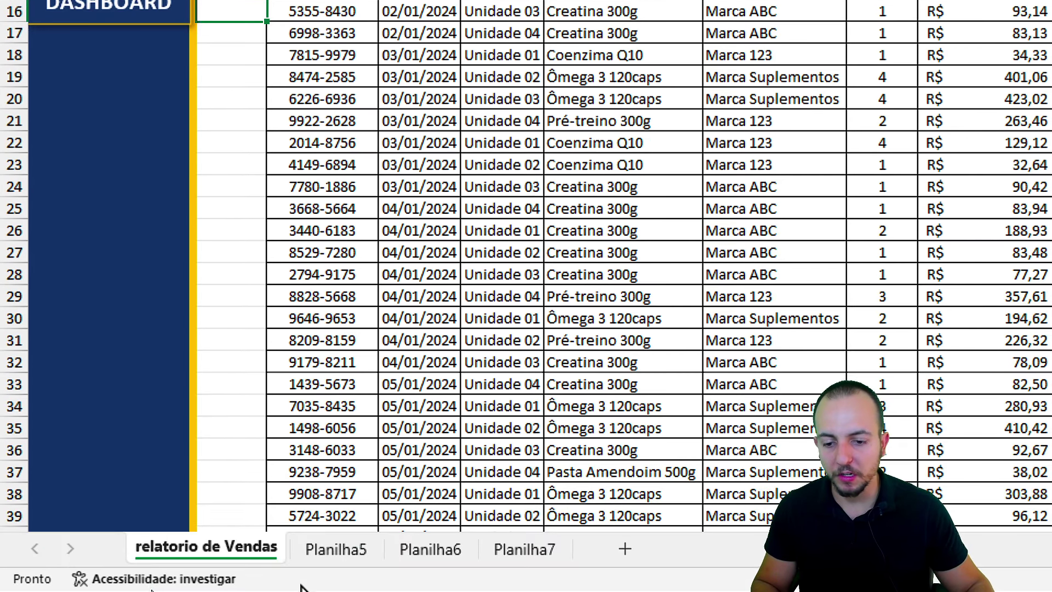
{"action": "left_click", "coordinate": [431, 548]}
{"action": "left_click", "coordinate": [511, 551]}
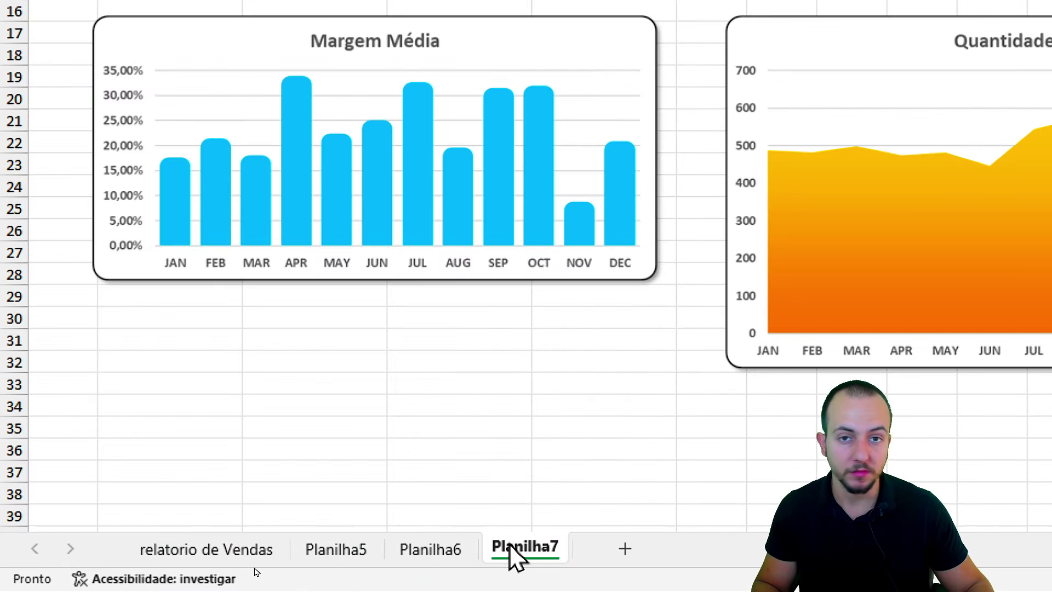
{"action": "left_click", "coordinate": [431, 550]}
{"action": "left_click", "coordinate": [343, 550]}
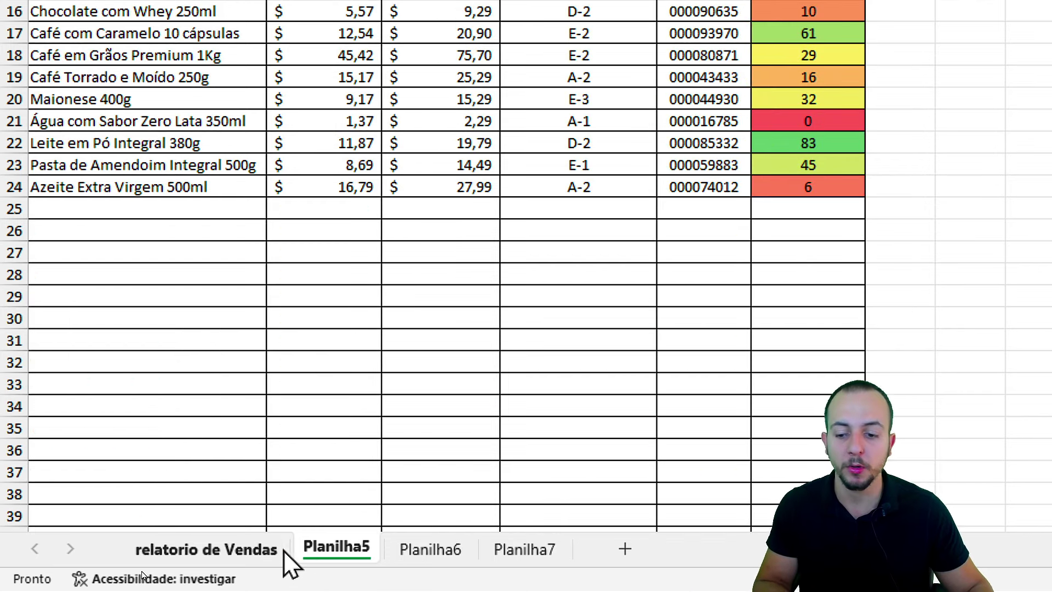
{"action": "left_click", "coordinate": [263, 549]}
{"action": "left_click", "coordinate": [310, 550]}
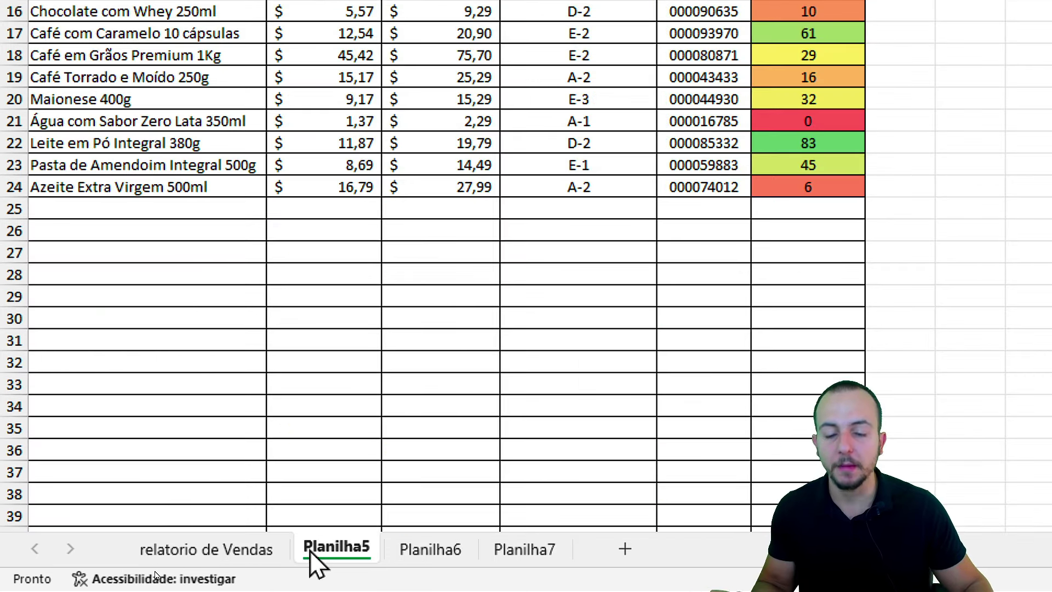
{"action": "double_click", "coordinate": [311, 548]}
{"action": "left_click", "coordinate": [258, 550]}
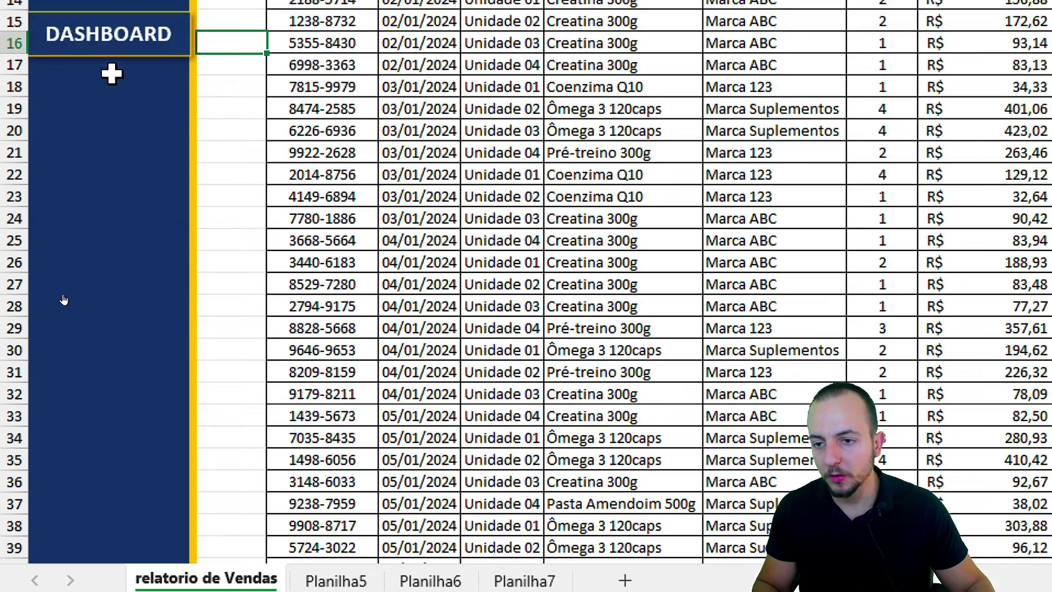
{"action": "scroll", "coordinate": [112, 73], "scroll_direction": "up", "scroll_amount": 4}
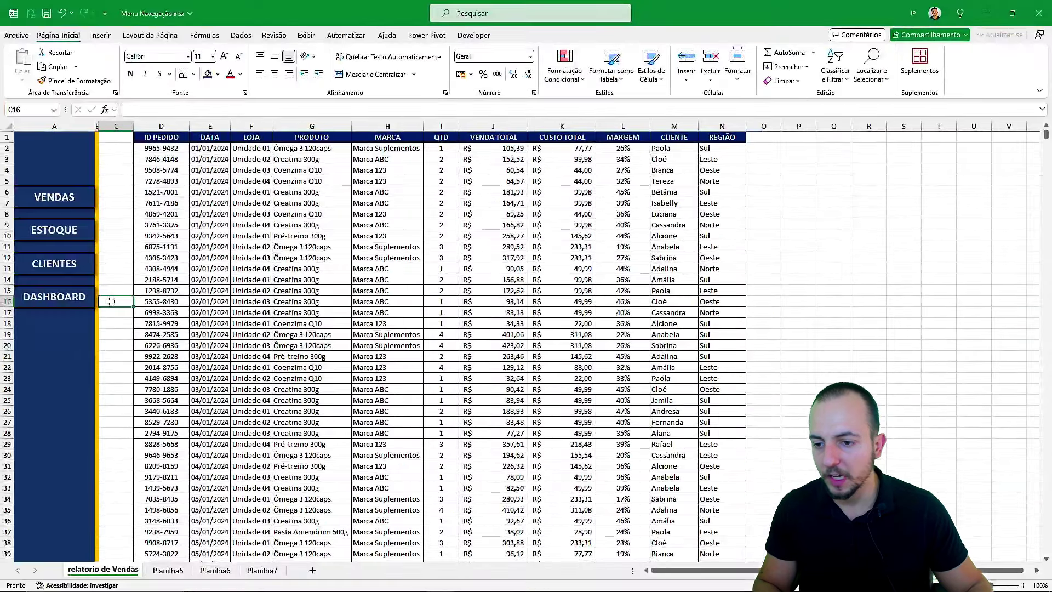
{"action": "left_click", "coordinate": [78, 301]}
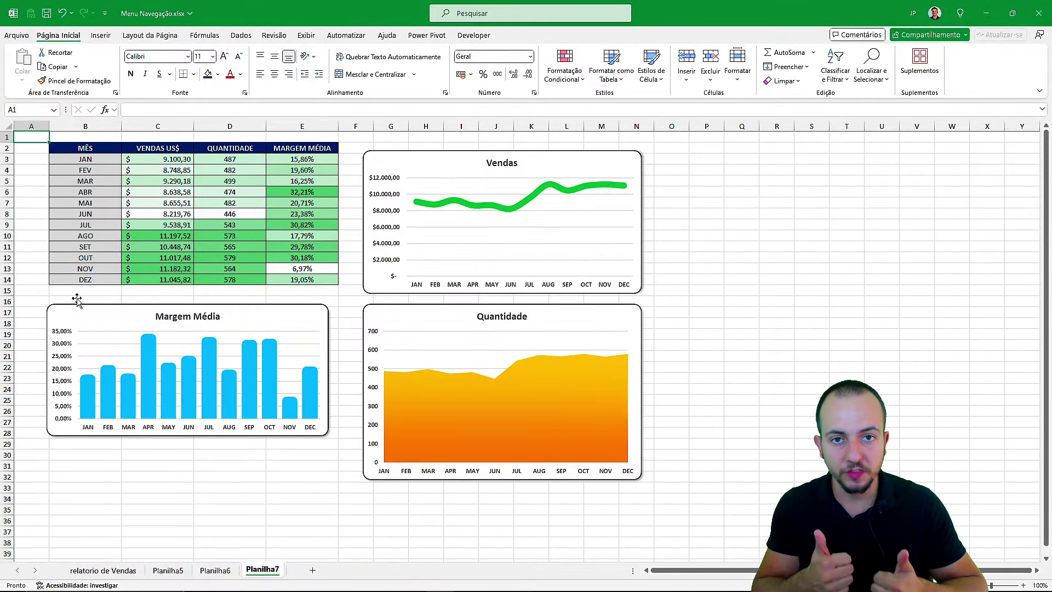
{"action": "left_click", "coordinate": [118, 564]}
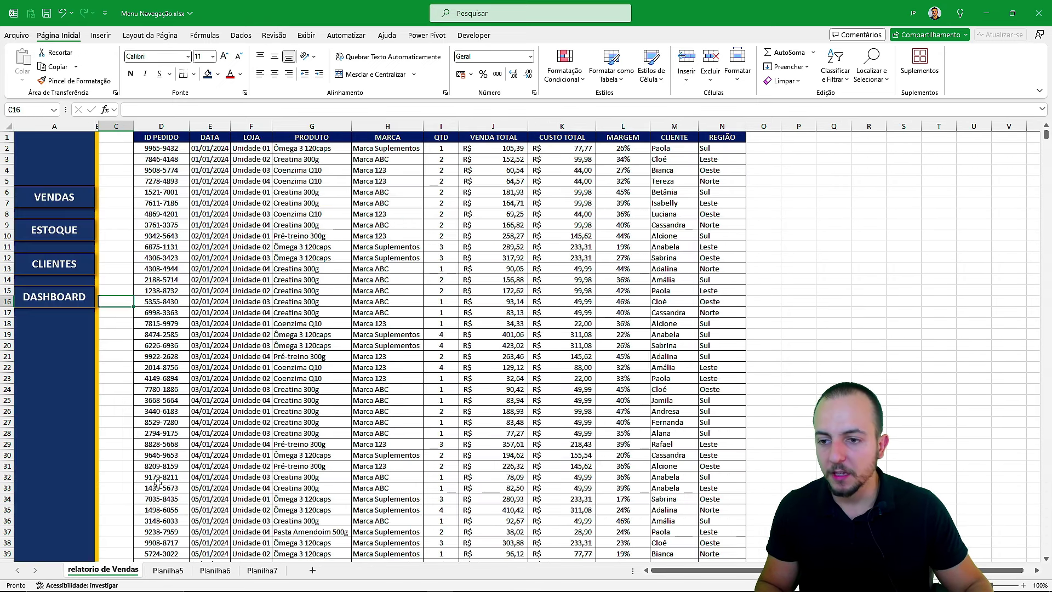
{"action": "left_click", "coordinate": [206, 368]}
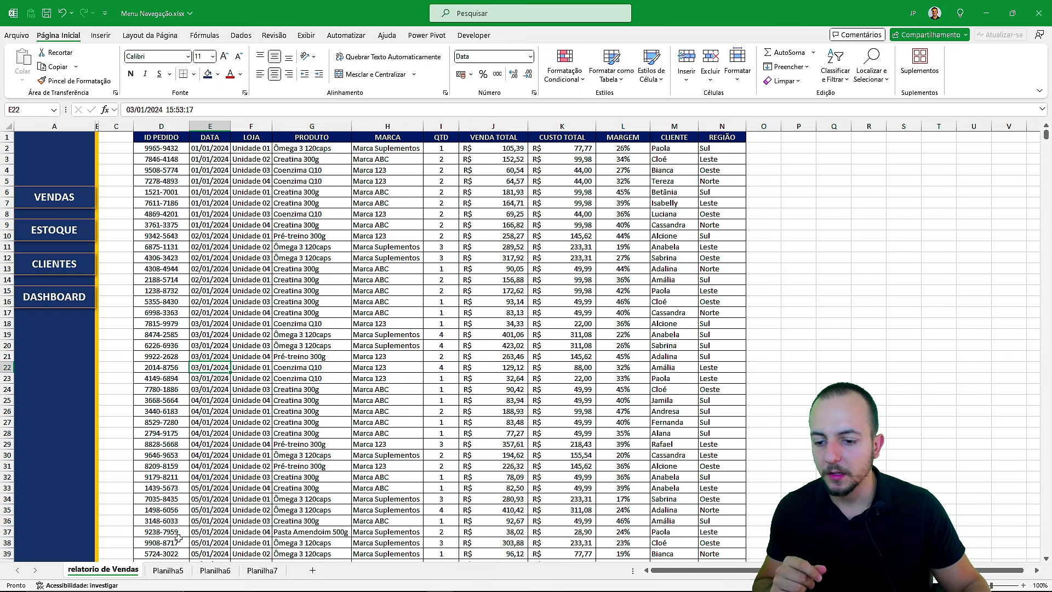
{"action": "left_click", "coordinate": [177, 570]}
{"action": "left_click", "coordinate": [214, 571]}
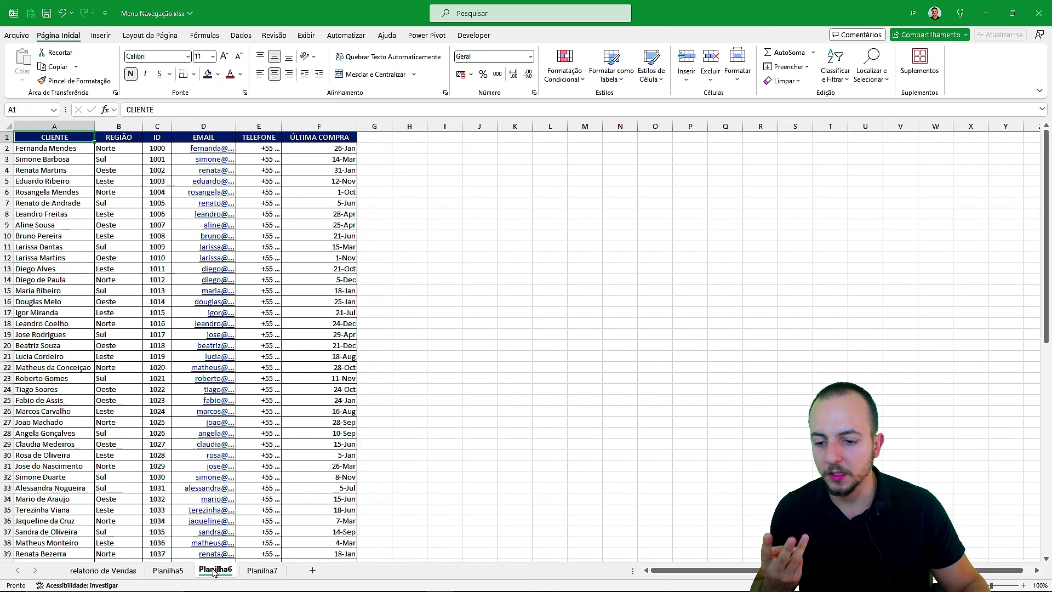
{"action": "left_click", "coordinate": [168, 570]}
{"action": "left_click", "coordinate": [103, 571]}
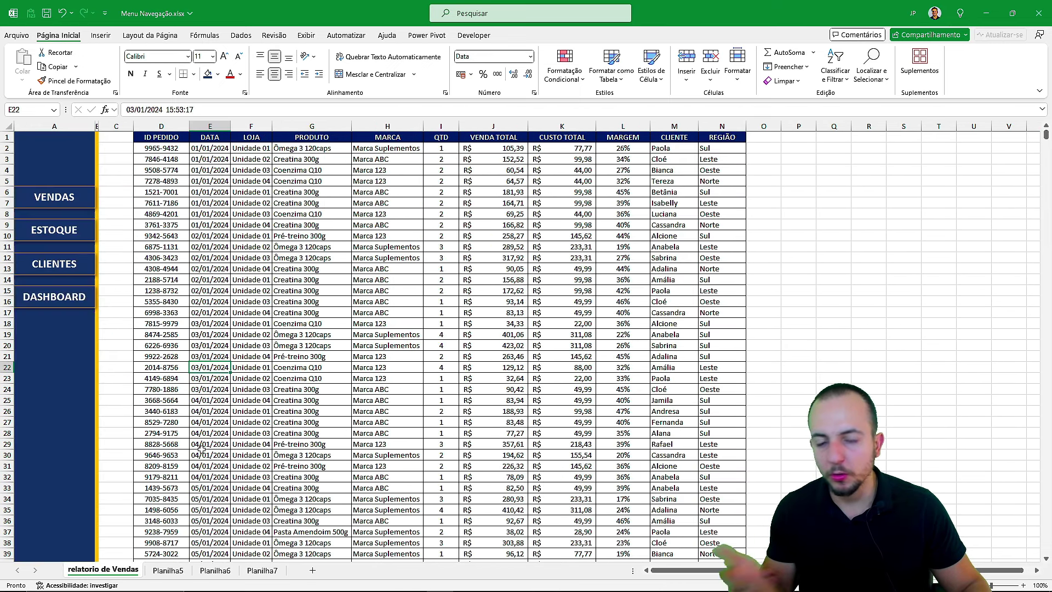
{"action": "left_click", "coordinate": [38, 138]}
- Copy sidebar columns A to C from the sales sheet
{"action": "key", "text": "Down"}
{"action": "key", "text": "Down"}
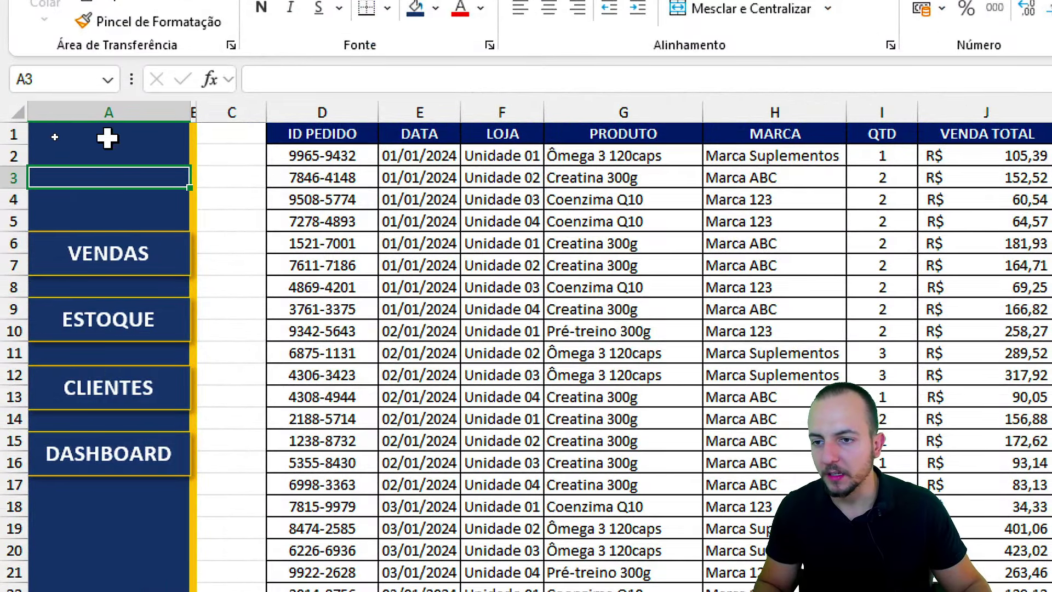
{"action": "left_click", "coordinate": [118, 115]}
{"action": "left_click_drag", "start_coordinate": [182, 112], "coordinate": [202, 110]}
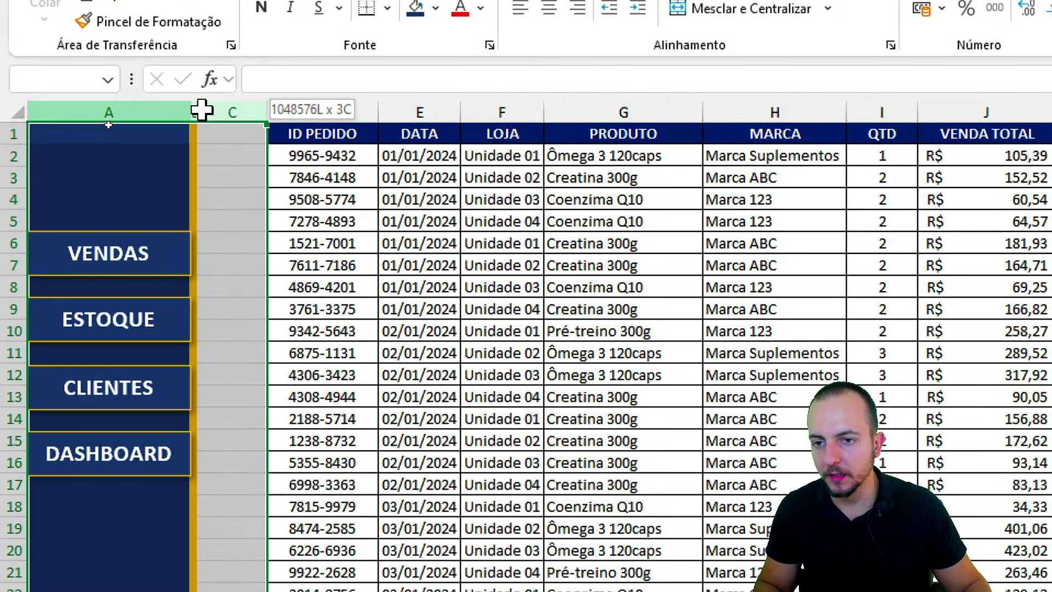
{"action": "key", "text": "ctrl+c"}
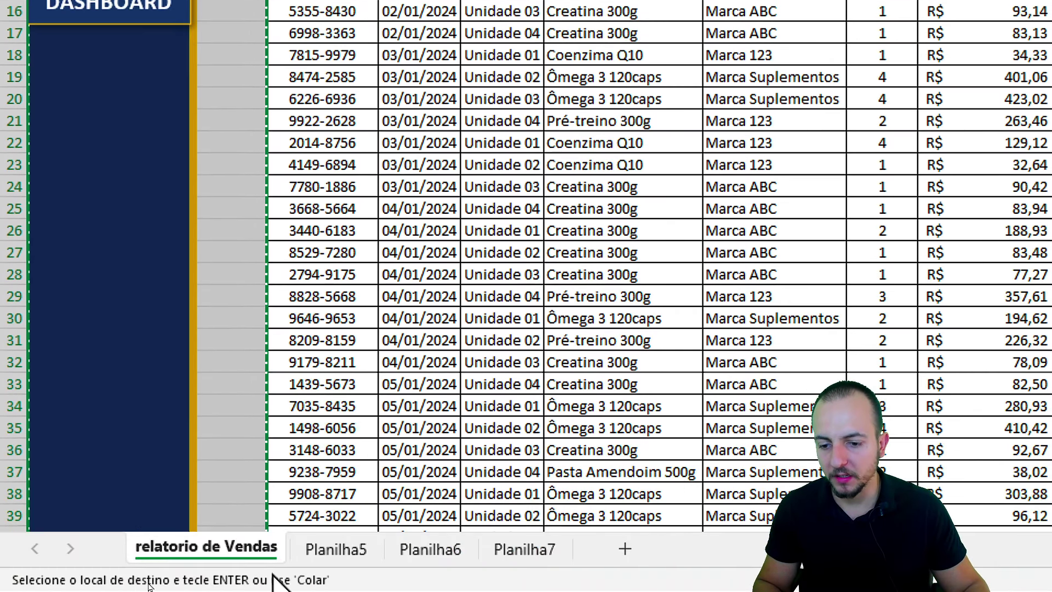
- Insert the copied sidebar columns before the inventory data on Planilha5
{"action": "left_click", "coordinate": [359, 560]}
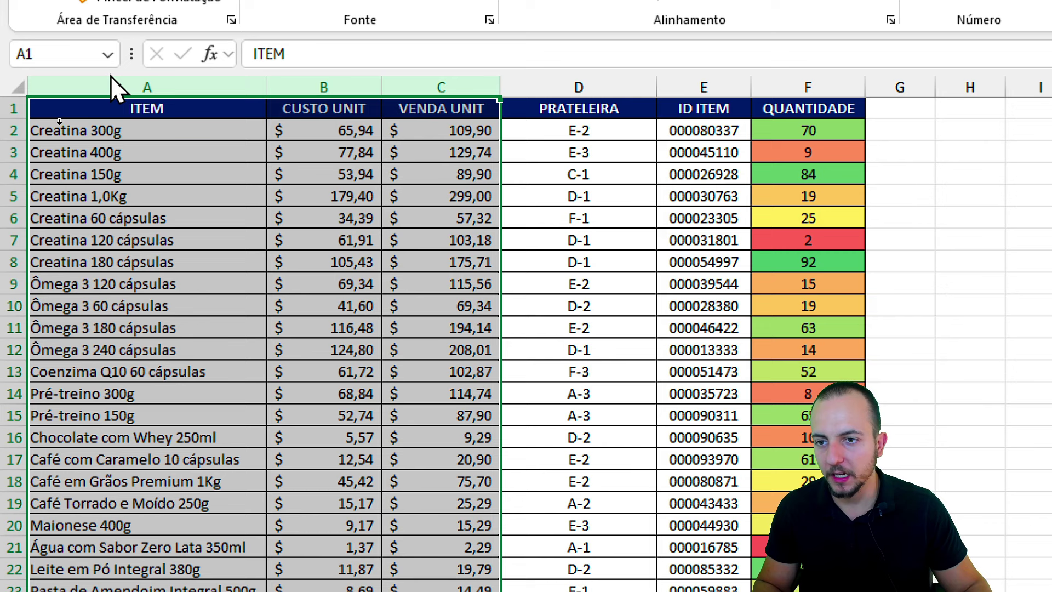
{"action": "left_click", "coordinate": [164, 131]}
{"action": "left_click", "coordinate": [171, 82]}
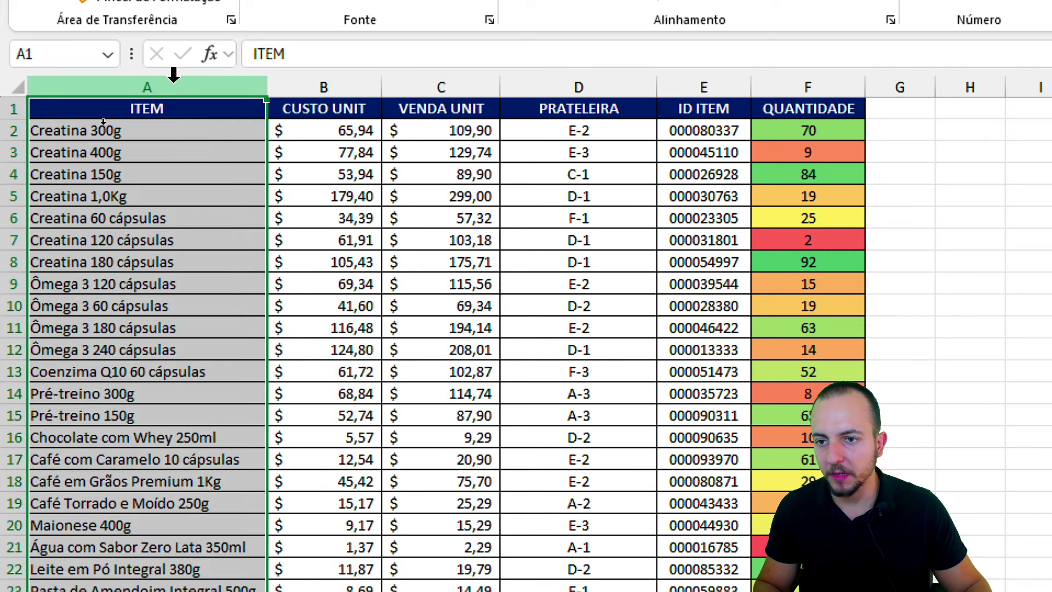
{"action": "left_click", "coordinate": [323, 82]}
{"action": "left_click", "coordinate": [159, 82]}
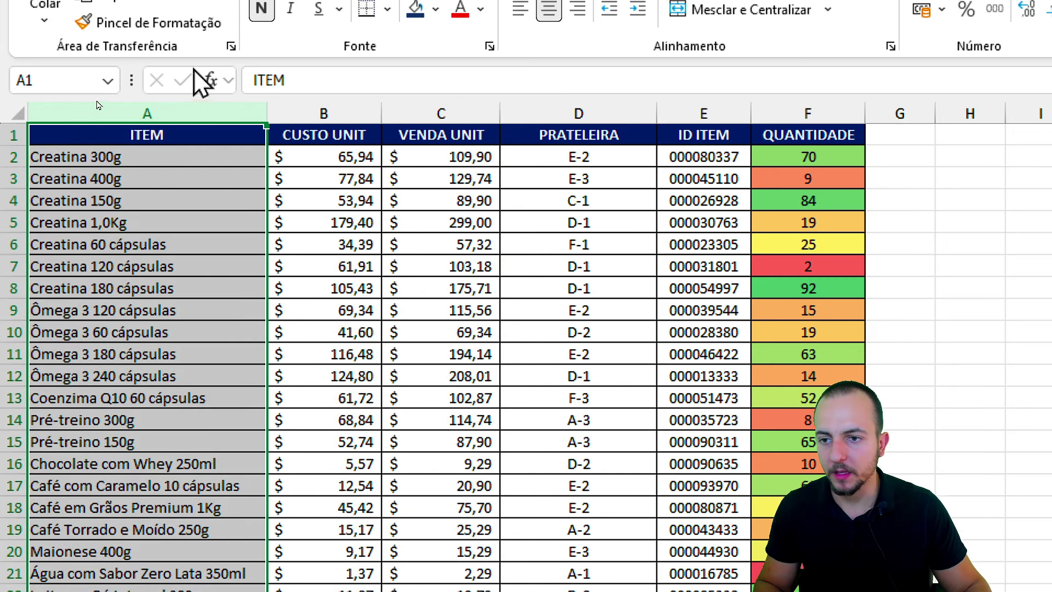
{"action": "key", "text": "ctrl+plus"}
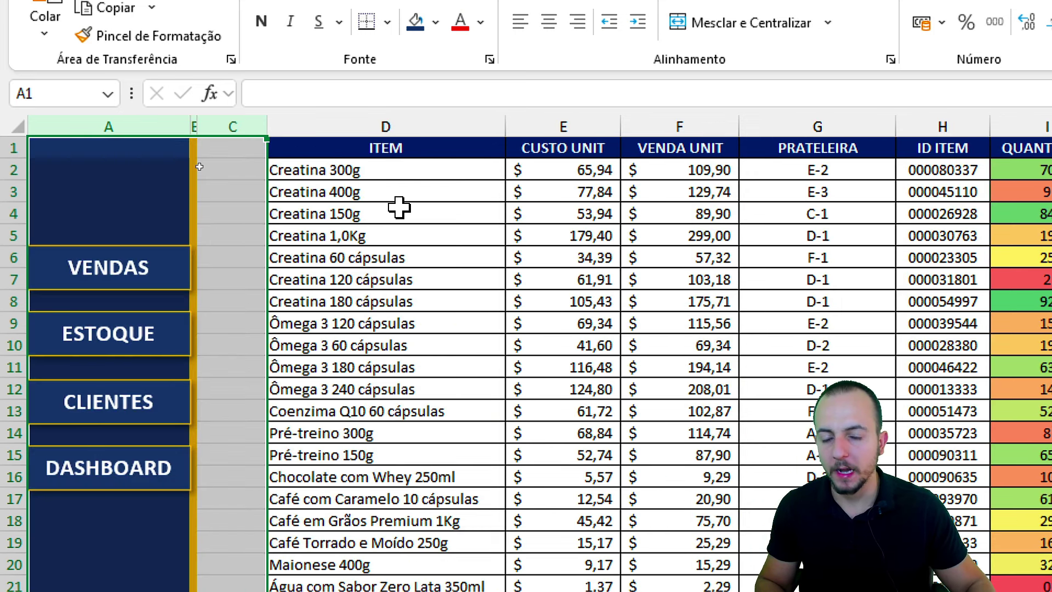
- Insert the sidebar columns before the clients table on Planilha6
{"action": "key", "text": "ctrl+c"}
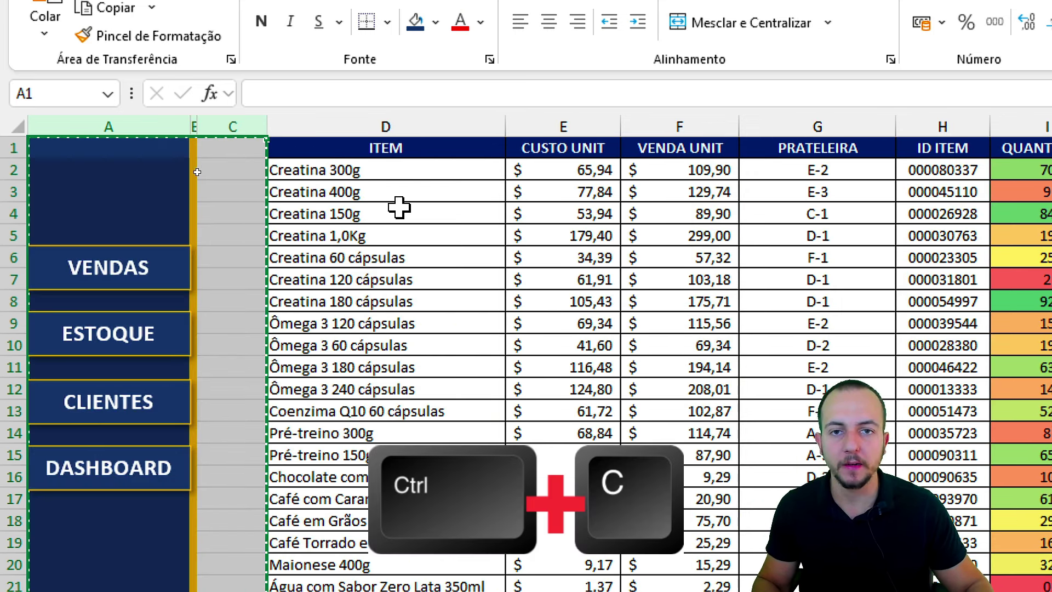
{"action": "scroll", "coordinate": [399, 207], "scroll_direction": "down", "scroll_amount": 3}
{"action": "scroll", "coordinate": [384, 329], "scroll_direction": "down", "scroll_amount": 3}
{"action": "left_click", "coordinate": [431, 548]}
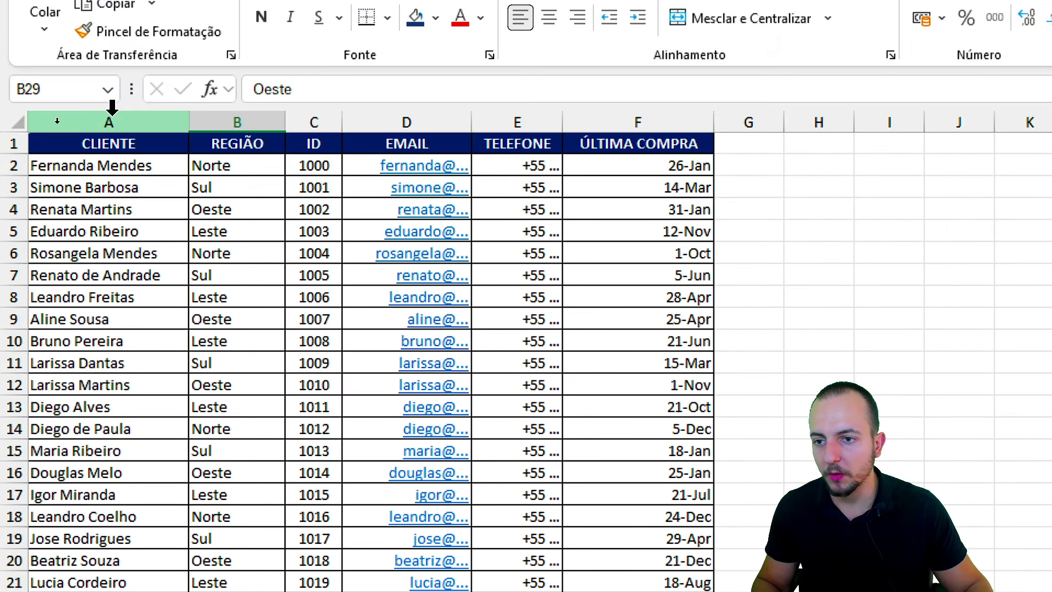
{"action": "left_click", "coordinate": [110, 121]}
{"action": "key", "text": "ctrl+plus"}
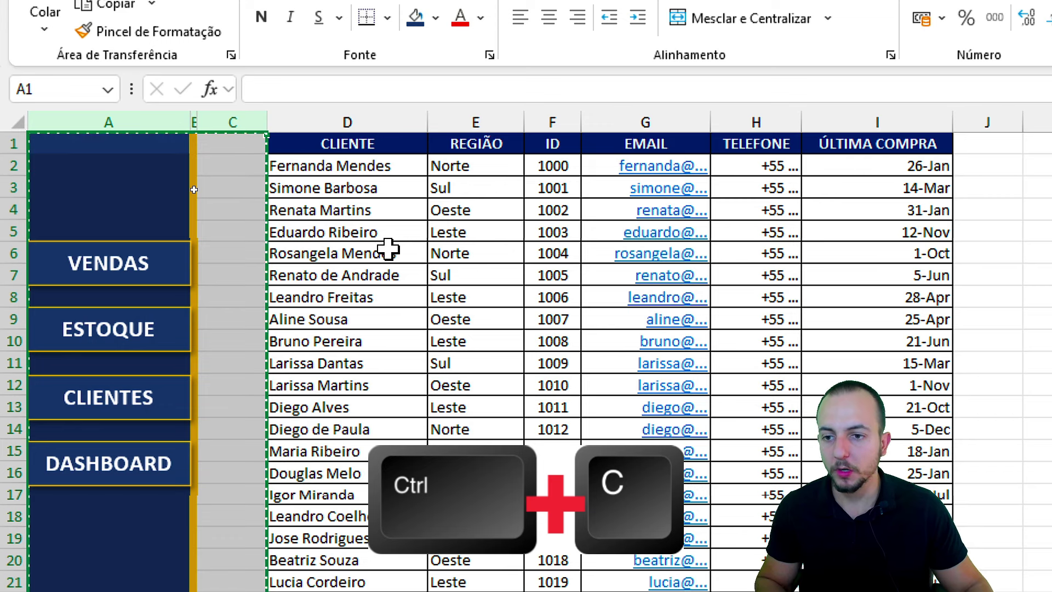
- Insert the sidebar columns before the dashboard on Planilha7
{"action": "scroll", "coordinate": [353, 513], "scroll_direction": "down", "scroll_amount": 5}
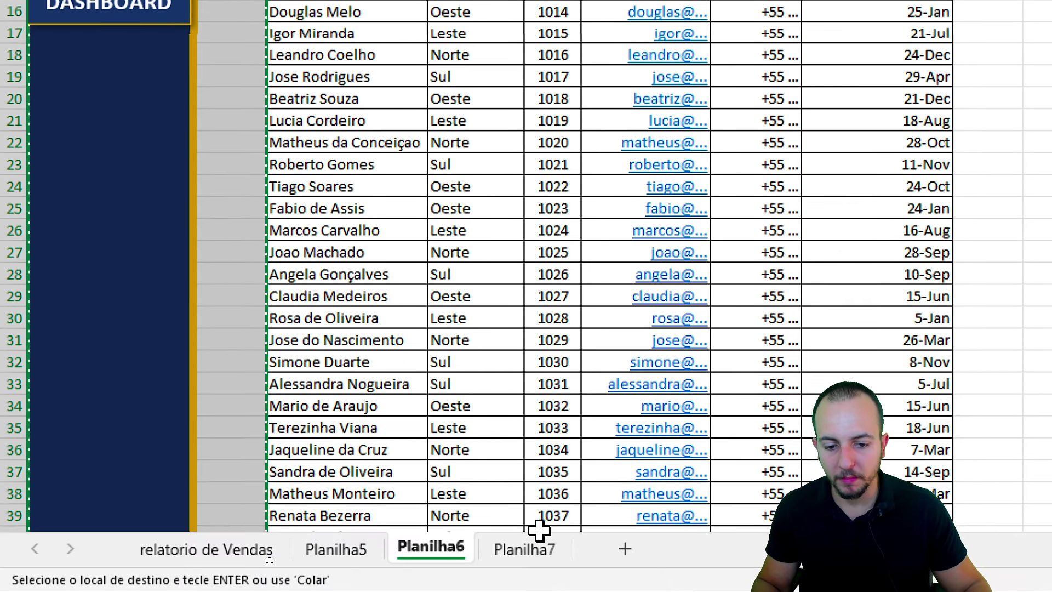
{"action": "left_click", "coordinate": [525, 547]}
{"action": "scroll", "coordinate": [180, 485], "scroll_direction": "up", "scroll_amount": 5}
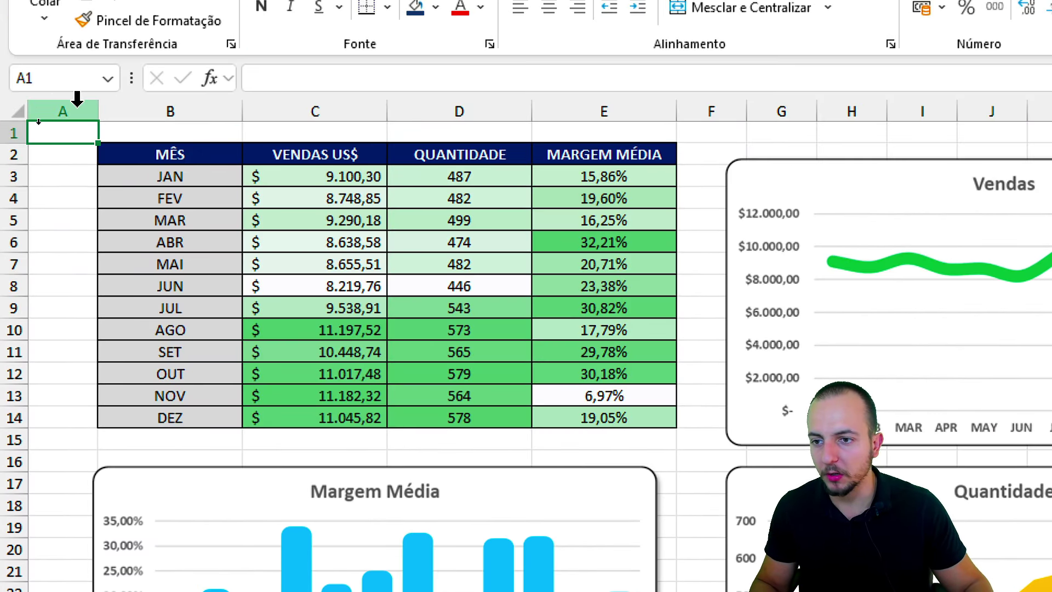
{"action": "left_click", "coordinate": [77, 104]}
{"action": "key", "text": "ctrl+plus"}
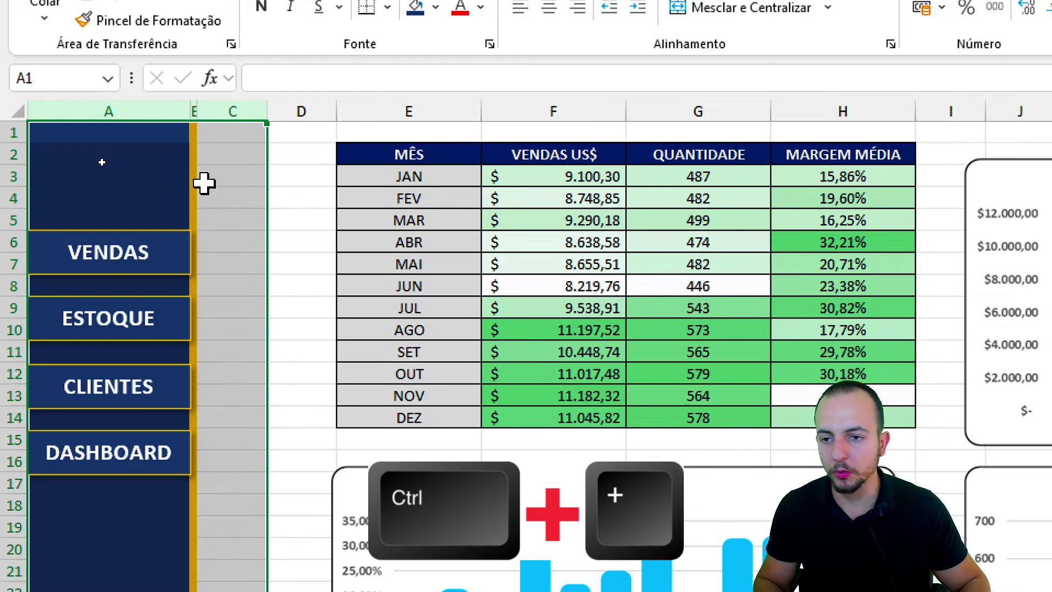
{"action": "left_click", "coordinate": [305, 174]}
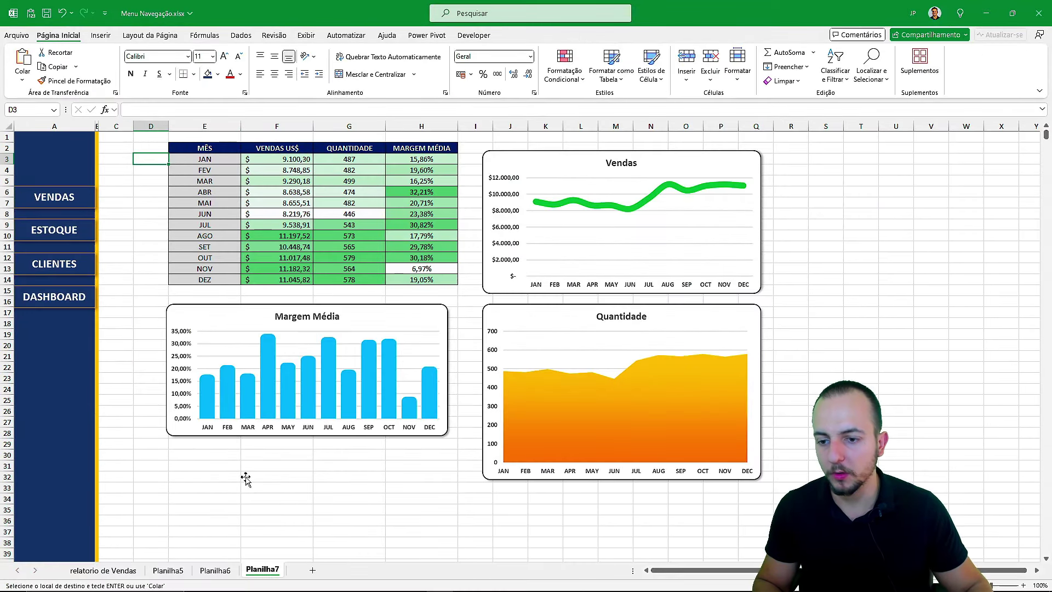
- Try each sidebar button across the stock, clients and dashboard sheets, ending on relatorio de Vendas
{"action": "left_click", "coordinate": [215, 572]}
{"action": "left_click", "coordinate": [123, 571]}
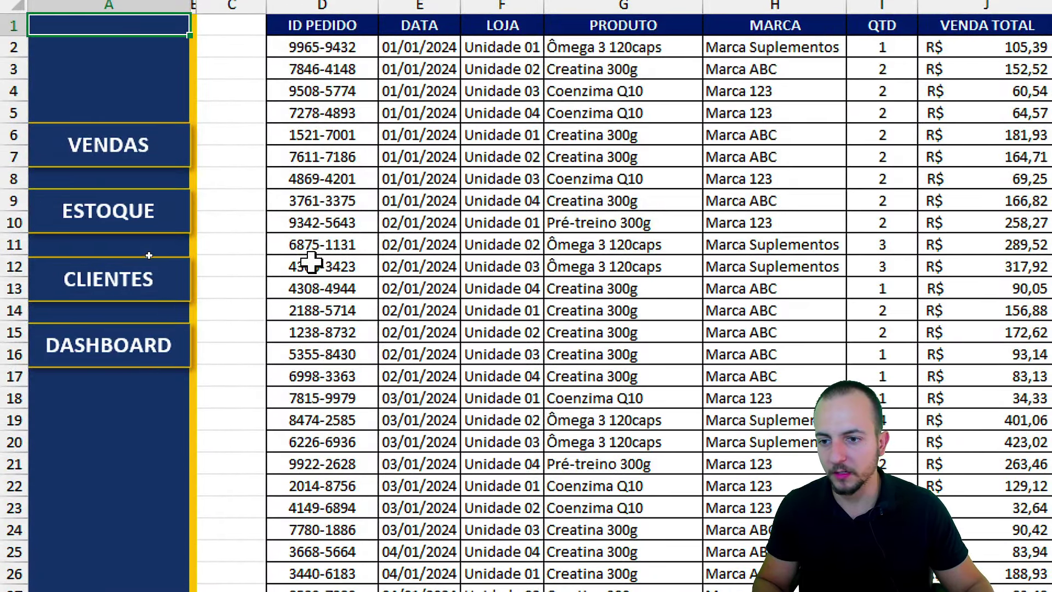
{"action": "left_click", "coordinate": [196, 222]}
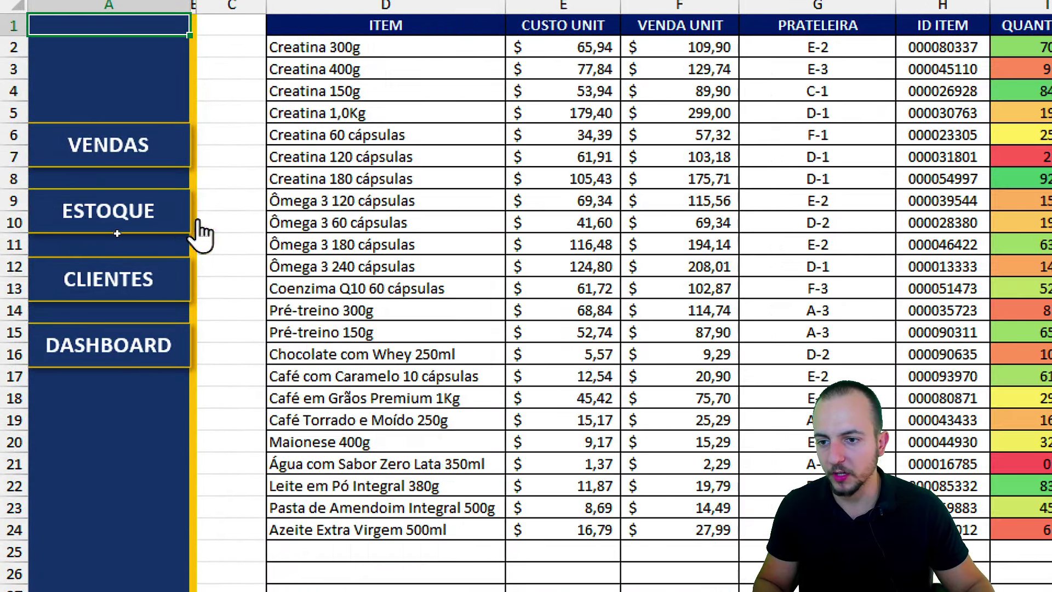
{"action": "left_click", "coordinate": [189, 295]}
{"action": "left_click", "coordinate": [156, 357]}
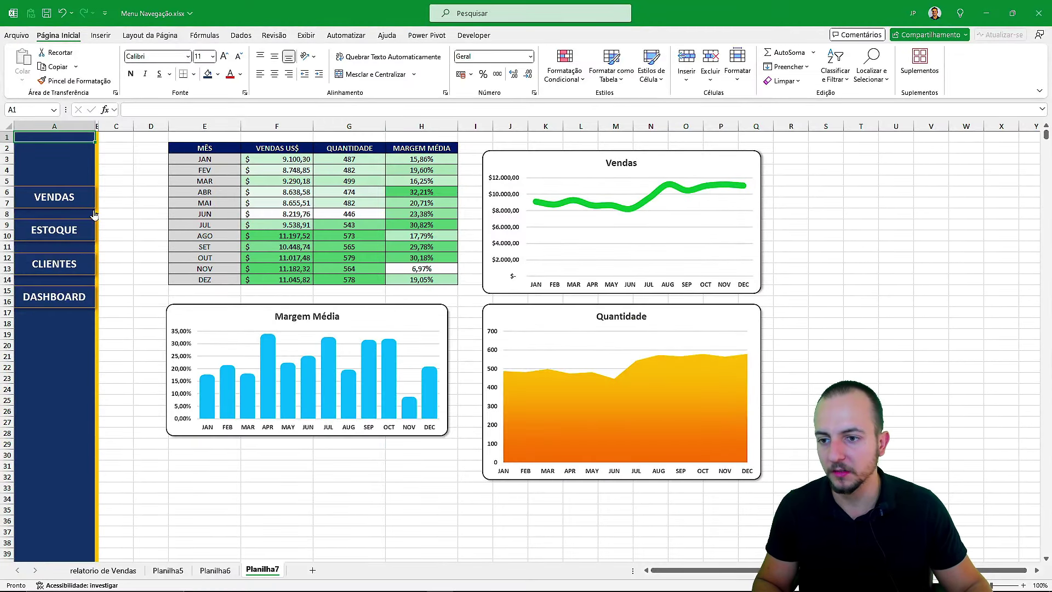
{"action": "left_click", "coordinate": [88, 198]}
{"action": "left_click", "coordinate": [85, 233]}
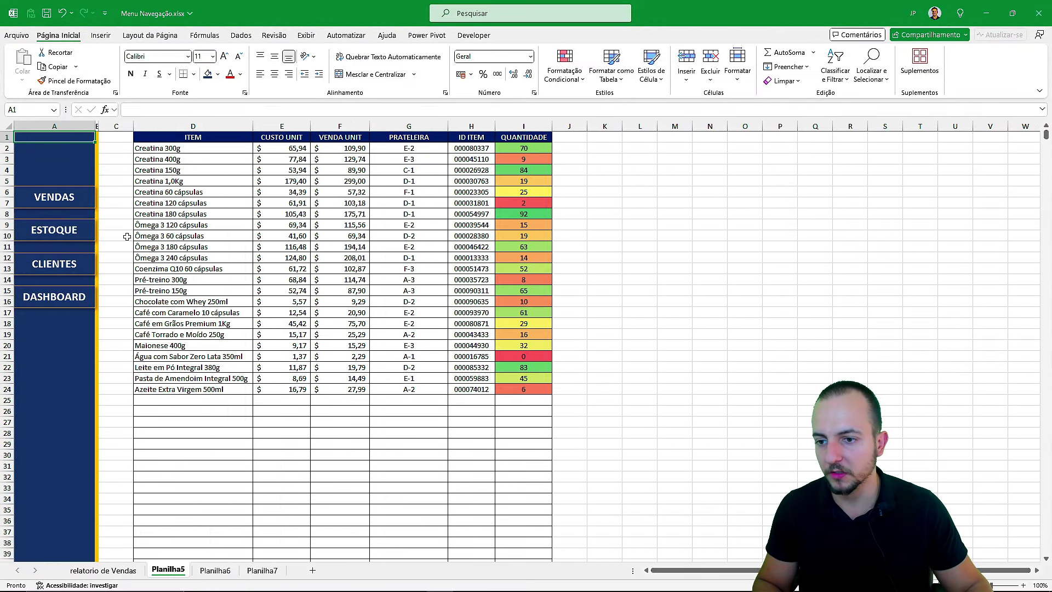
{"action": "left_click", "coordinate": [88, 266]}
{"action": "left_click", "coordinate": [77, 299]}
{"action": "left_click", "coordinate": [88, 268]}
{"action": "left_click", "coordinate": [92, 235]}
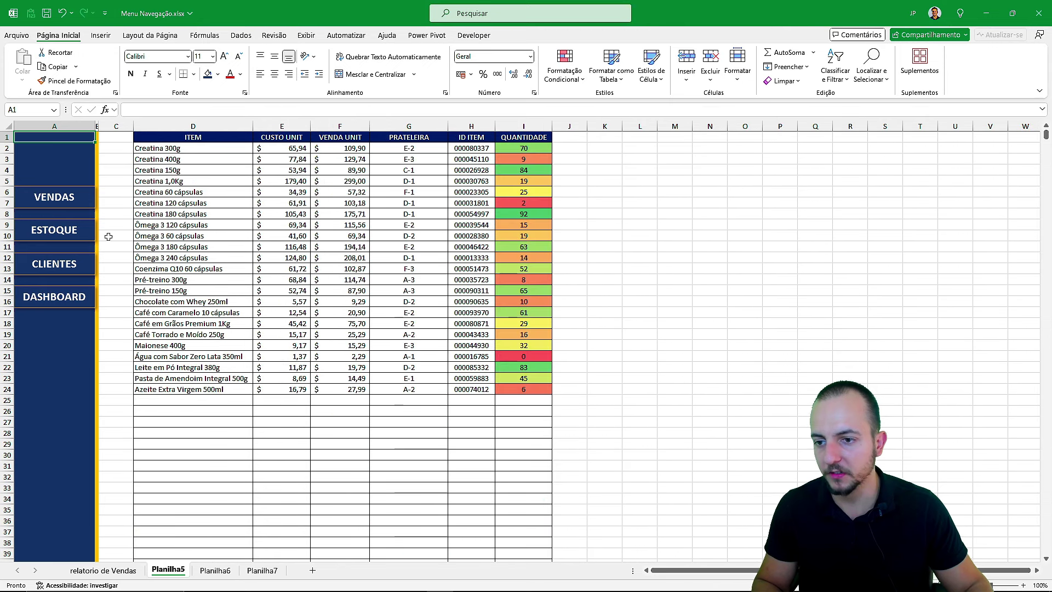
{"action": "left_click", "coordinate": [94, 203]}
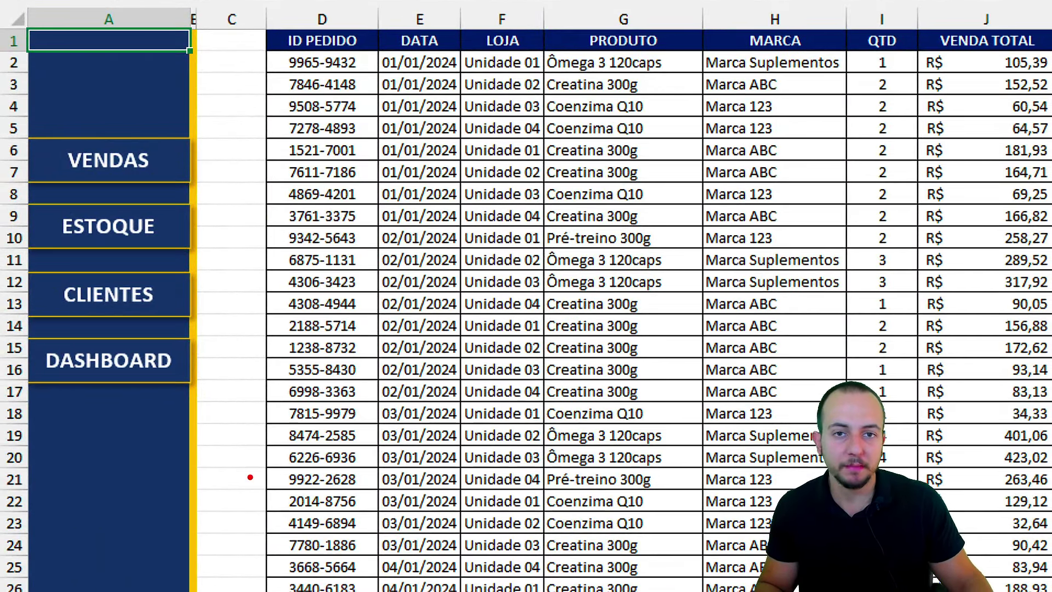
{"action": "left_click_drag", "start_coordinate": [11, 117], "coordinate": [221, 411]}
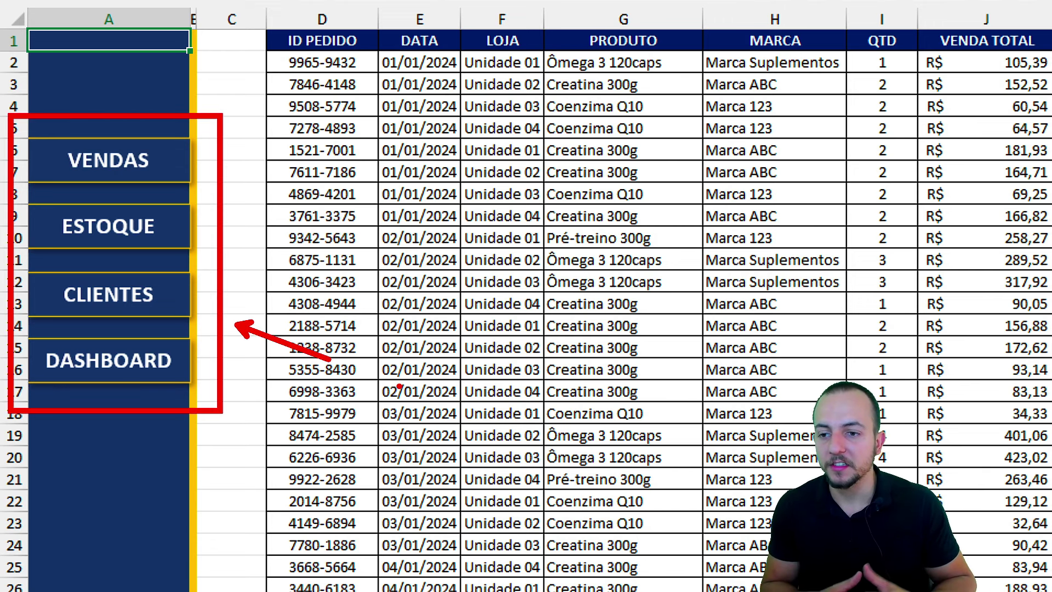
{"action": "key", "text": "e"}
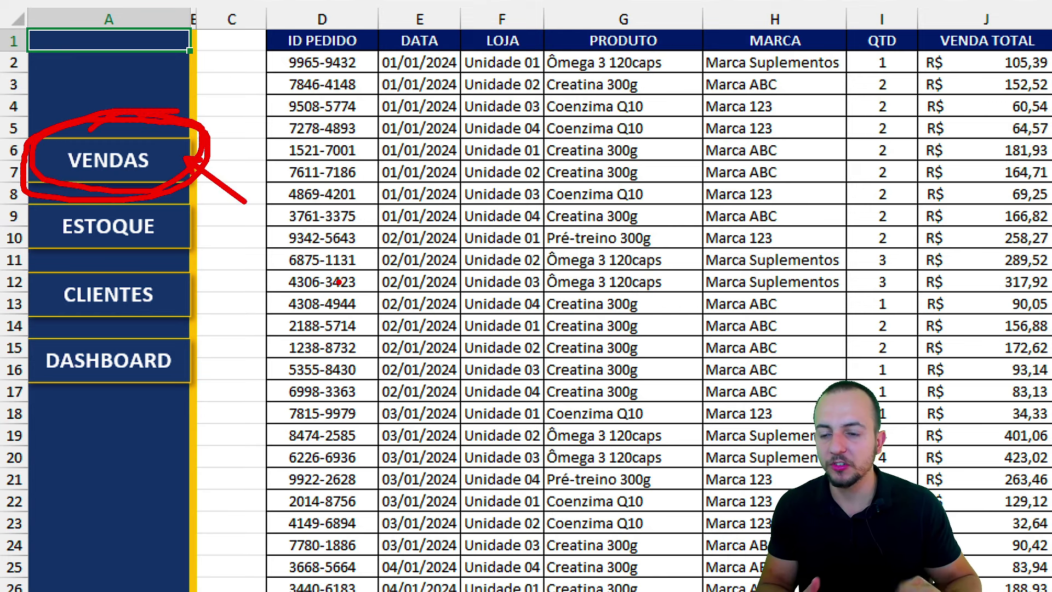
{"action": "key", "text": "Escape"}
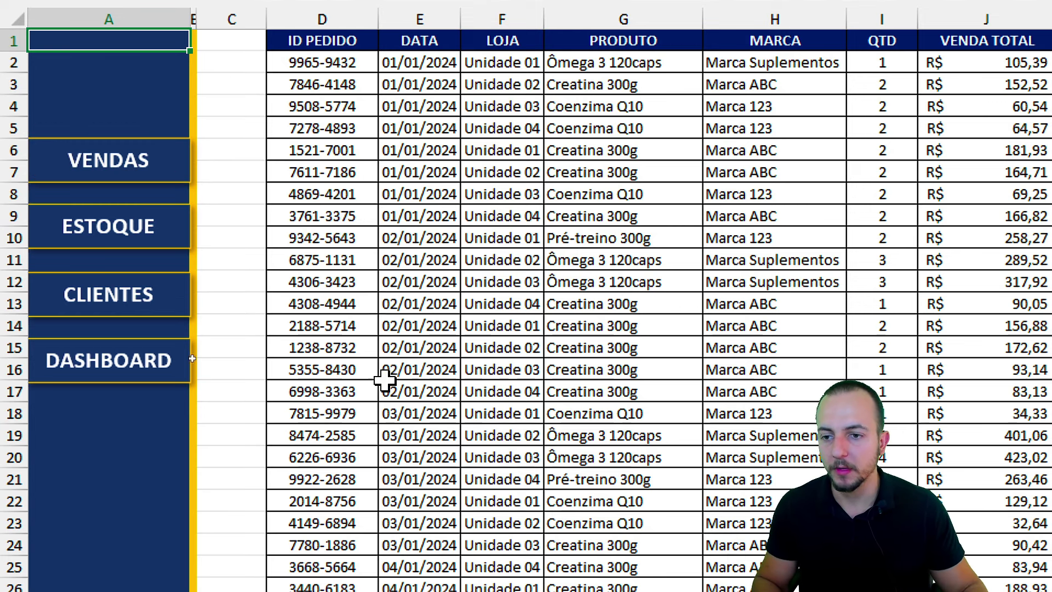
{"action": "scroll", "coordinate": [383, 376], "scroll_direction": "down", "scroll_amount": 5}
{"action": "scroll", "coordinate": [310, 335], "scroll_direction": "up", "scroll_amount": 5}
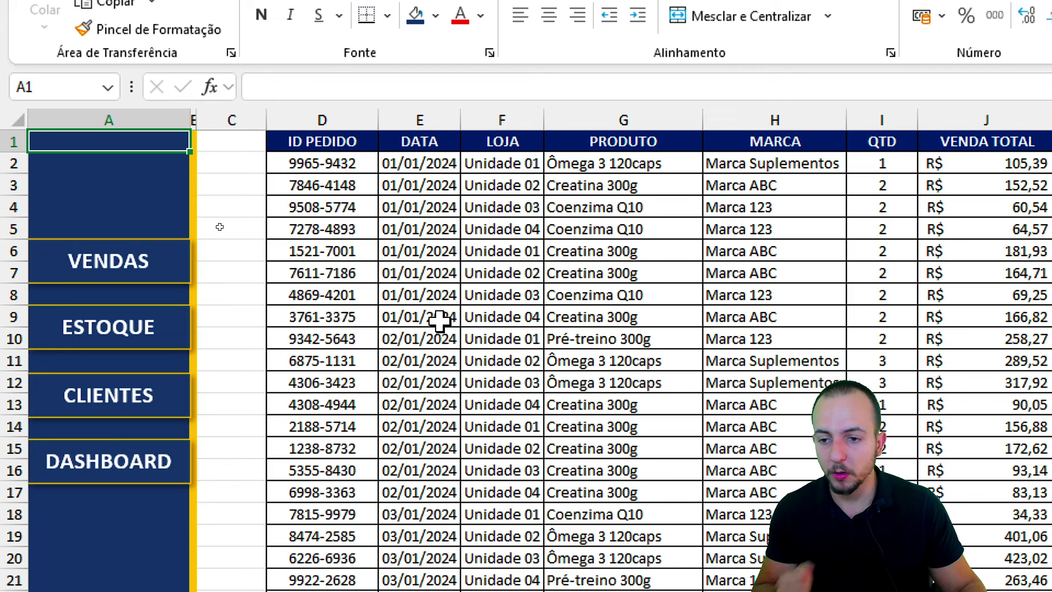
- Fill the VENDAS button yellow and make its text dark navy
{"action": "right_click", "coordinate": [149, 255]}
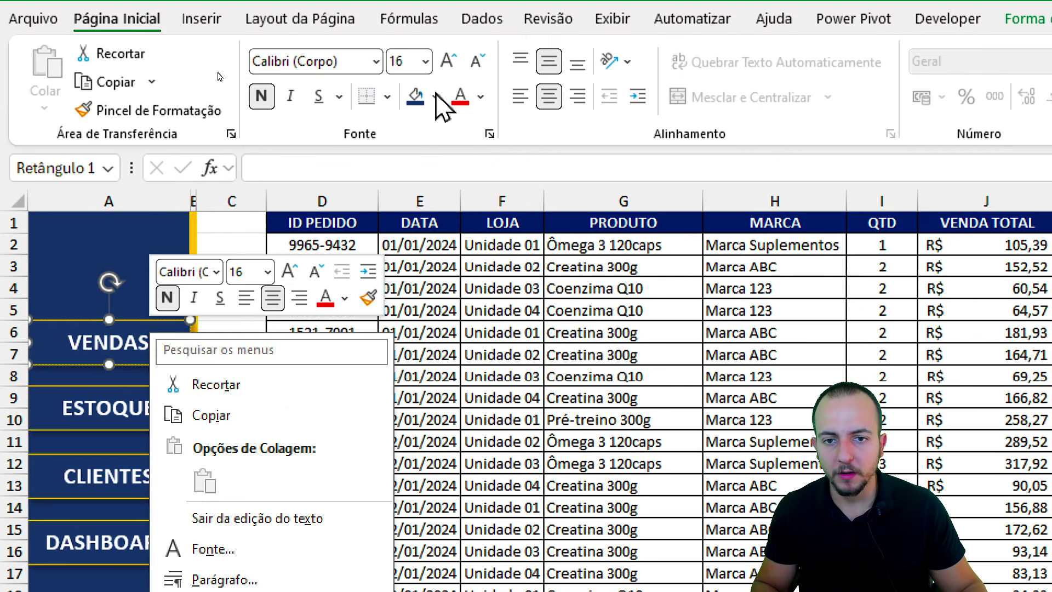
{"action": "left_click", "coordinate": [435, 16]}
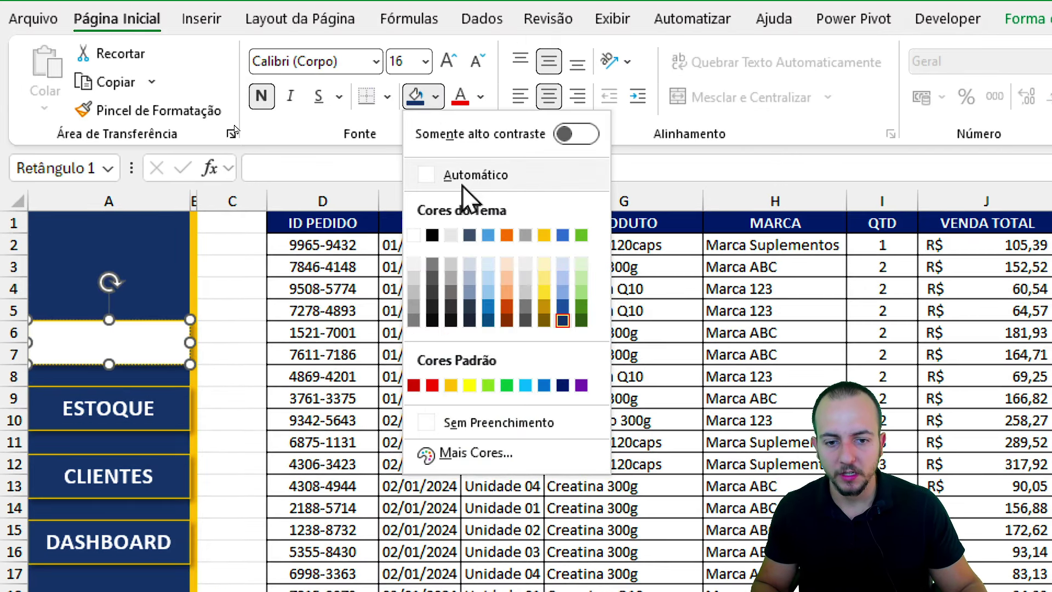
{"action": "left_click", "coordinate": [451, 386]}
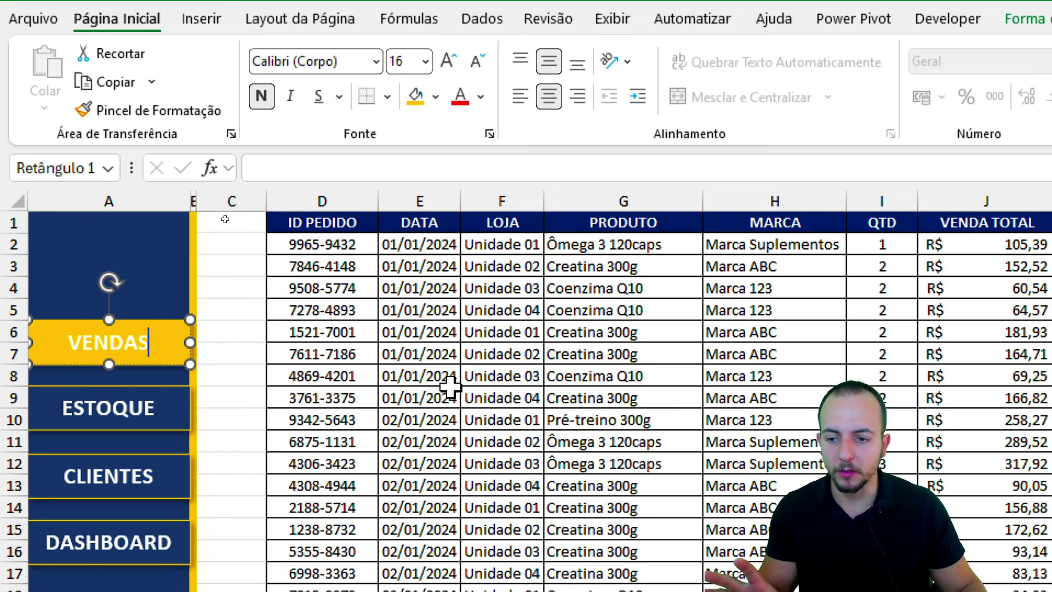
{"action": "left_click", "coordinate": [481, 97]}
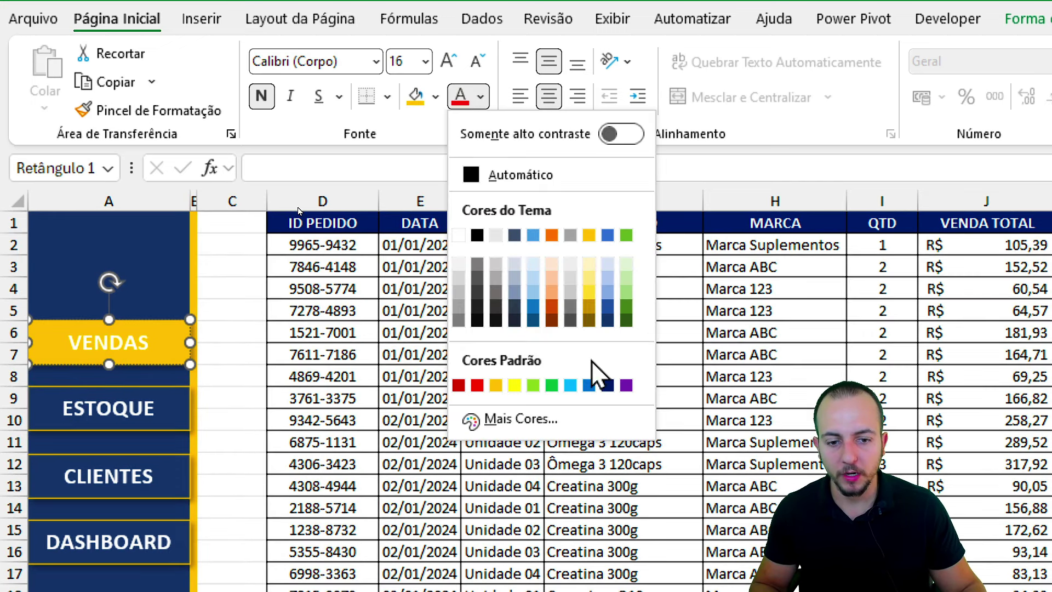
{"action": "left_click", "coordinate": [609, 385]}
- Add a yellow glow to the VENDAS button via Shape Effects
{"action": "double_click", "coordinate": [81, 335]}
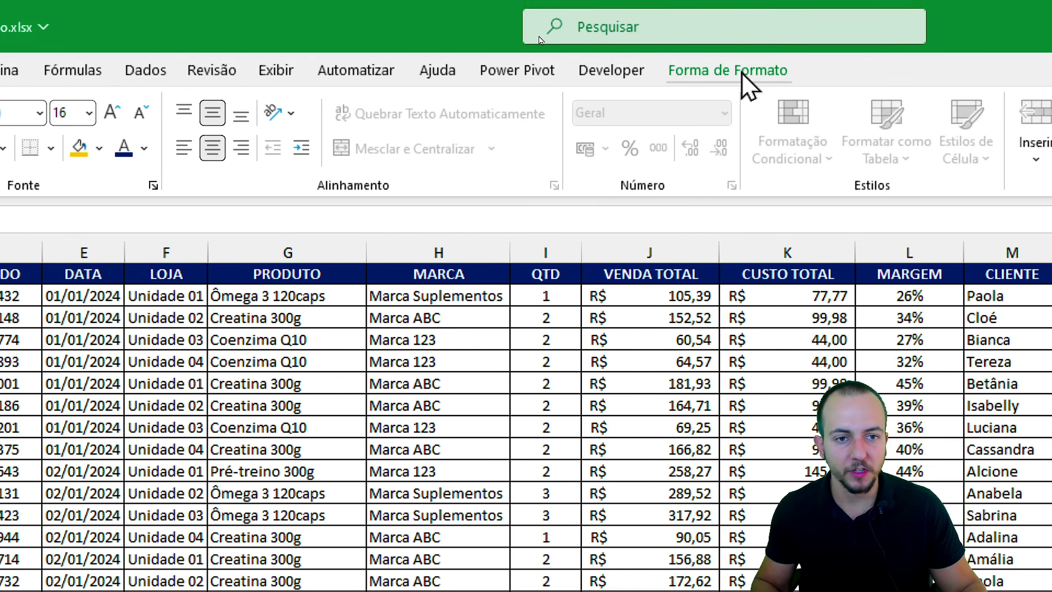
{"action": "left_click", "coordinate": [748, 83]}
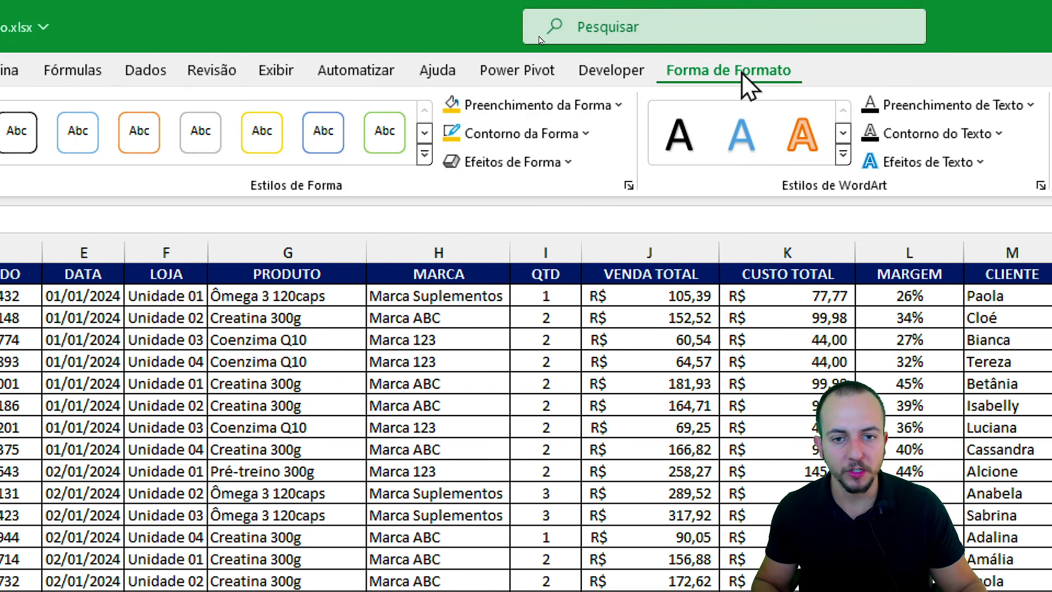
{"action": "left_click", "coordinate": [559, 162]}
{"action": "mouse_move", "coordinate": [527, 344]}
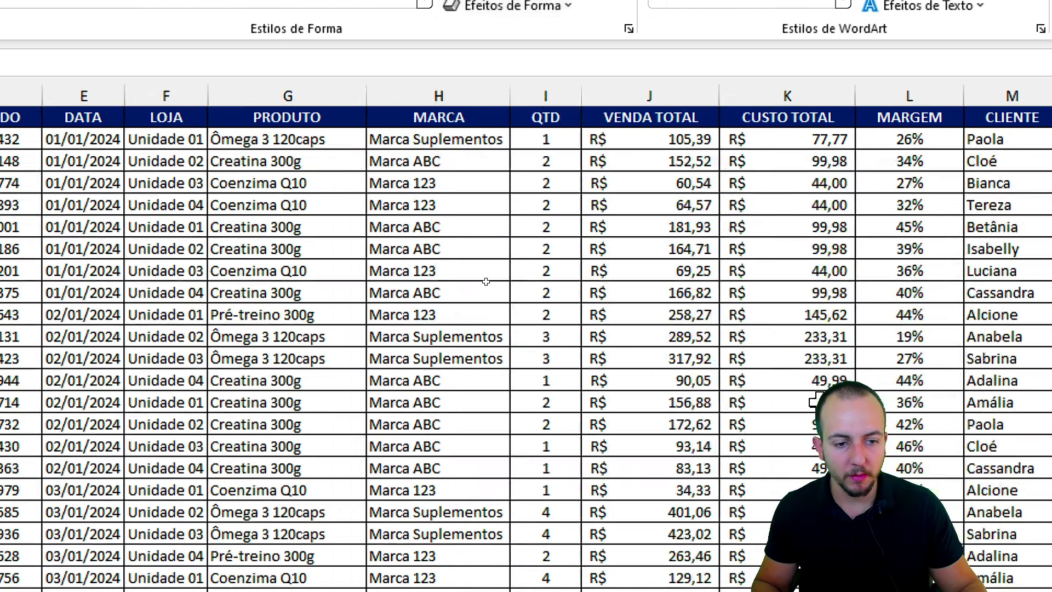
{"action": "left_click", "coordinate": [408, 424]}
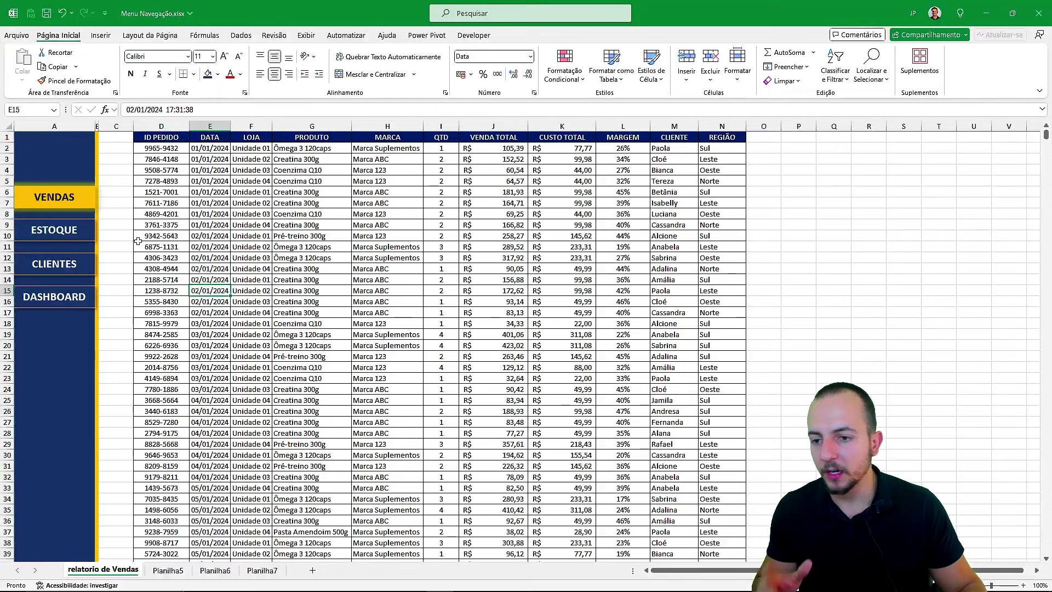
- Give the ESTOQUE button a gold glow on the Planilha5 stock sheet
{"action": "left_click", "coordinate": [88, 239]}
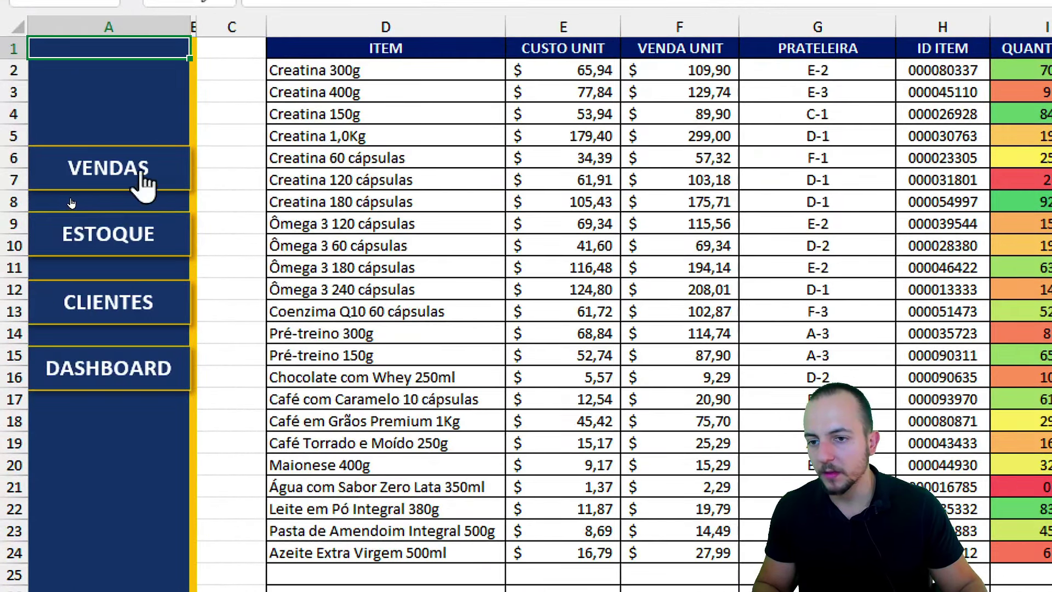
{"action": "left_click", "coordinate": [141, 175]}
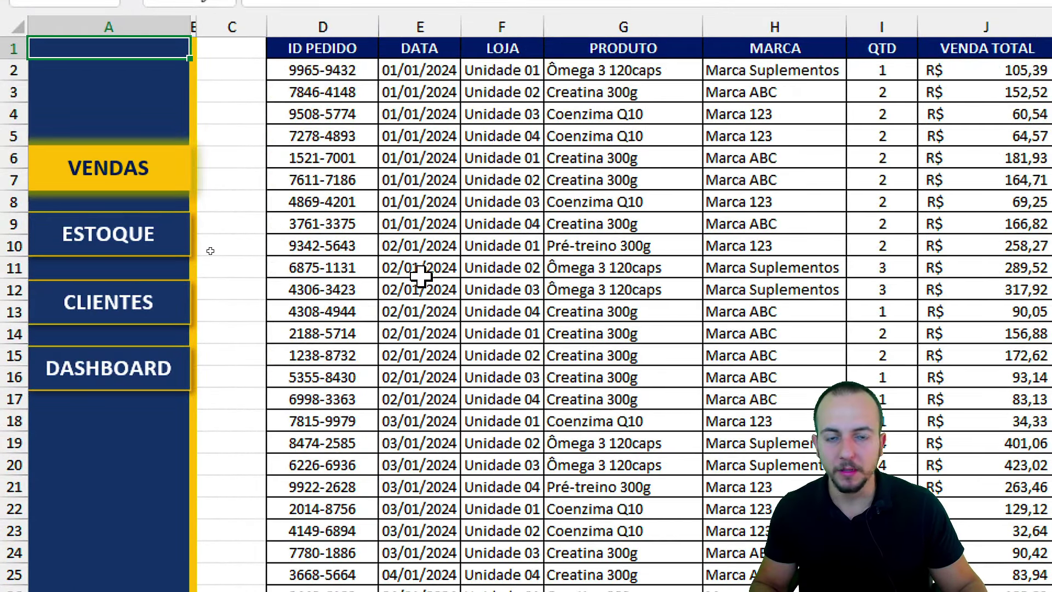
{"action": "left_click", "coordinate": [108, 235]}
{"action": "right_click", "coordinate": [190, 245]}
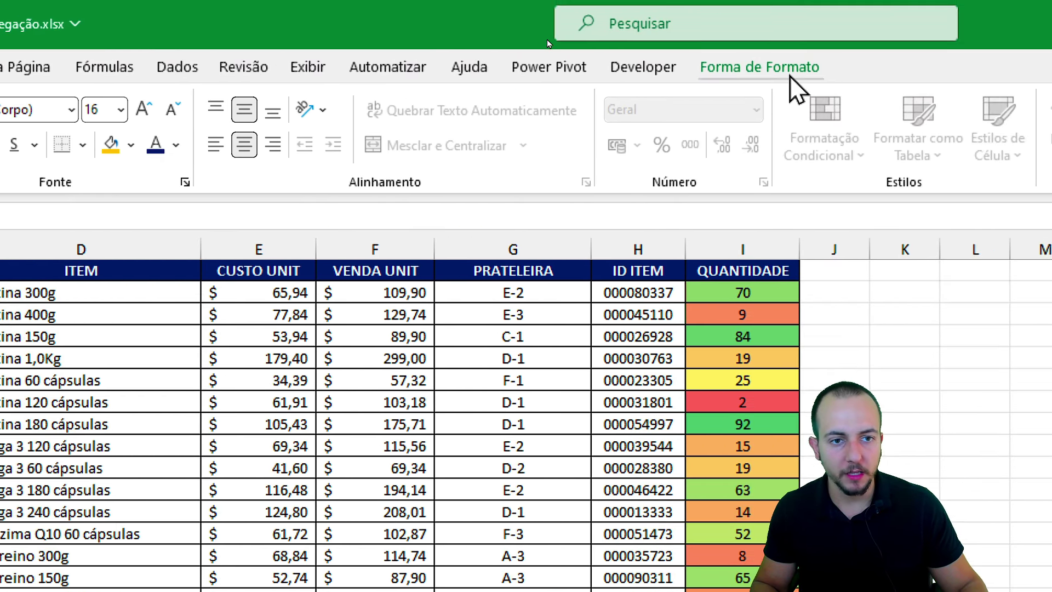
{"action": "left_click", "coordinate": [1029, 4]}
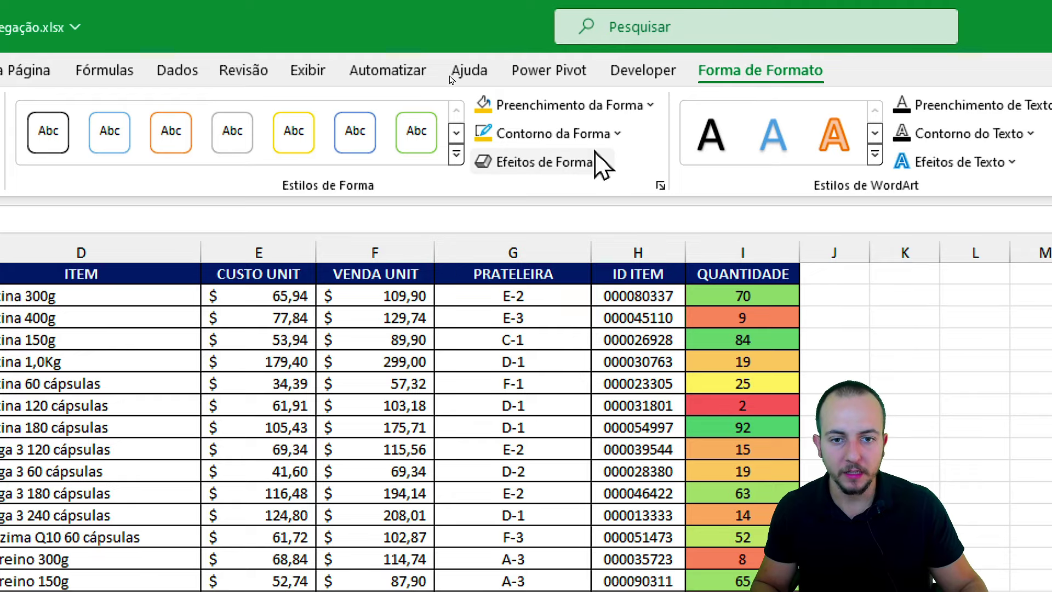
{"action": "left_click", "coordinate": [599, 160]}
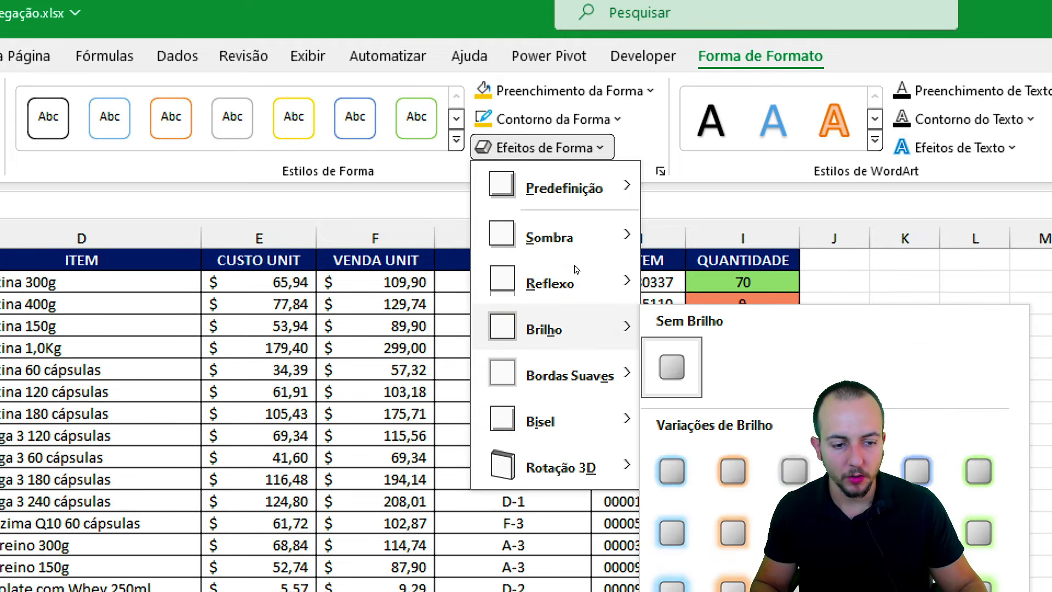
{"action": "left_click", "coordinate": [856, 485]}
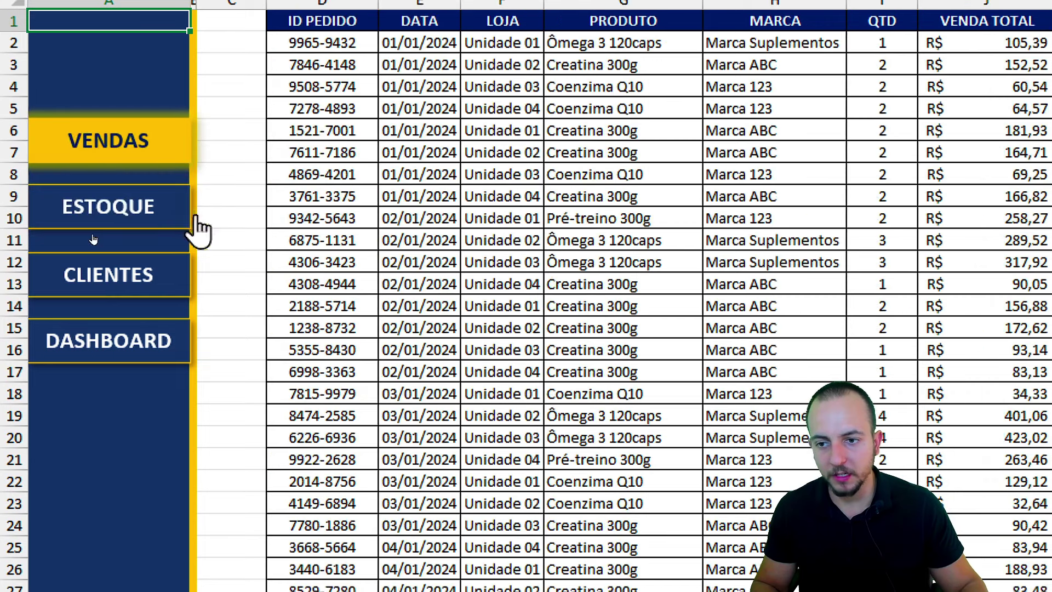
- Fill the CLIENTES button yellow with a yellow glow on the clients sheet
{"action": "left_click", "coordinate": [96, 219]}
{"action": "left_click", "coordinate": [134, 273]}
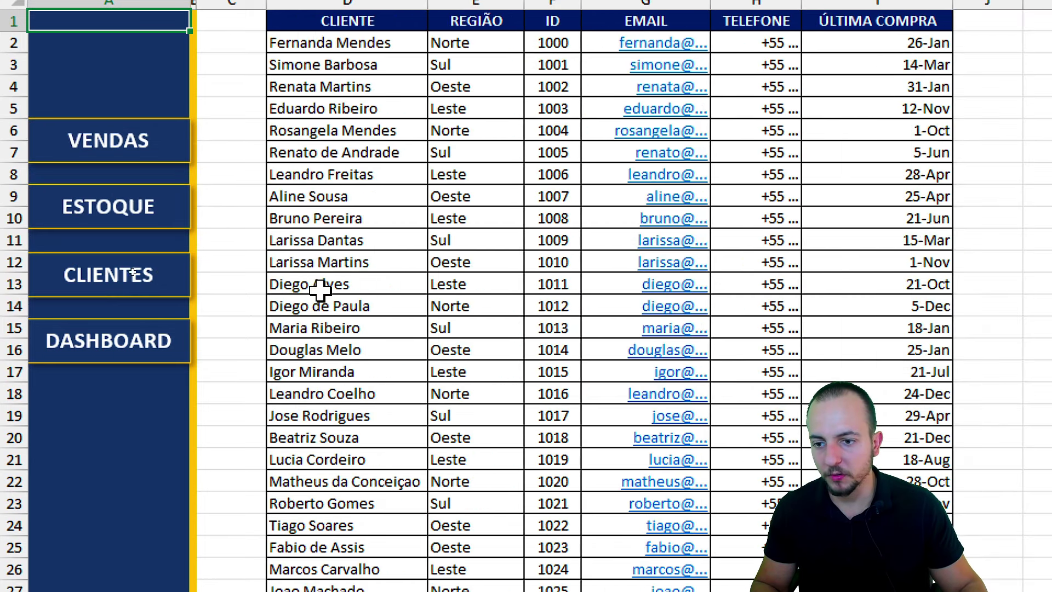
{"action": "right_click", "coordinate": [178, 285]}
{"action": "left_click", "coordinate": [415, 67]}
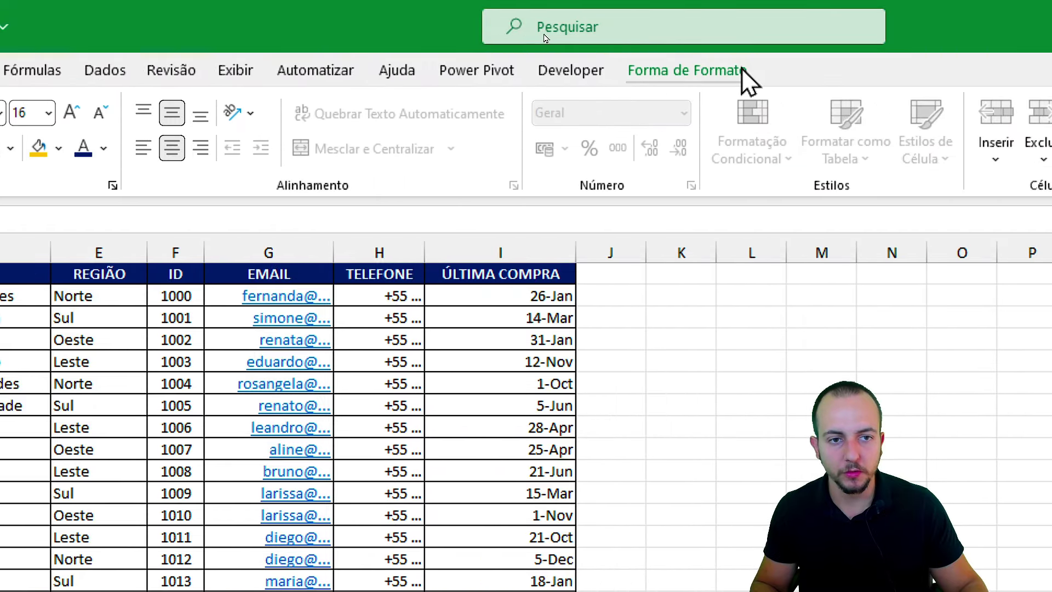
{"action": "left_click", "coordinate": [669, 70]}
{"action": "left_click", "coordinate": [488, 165]}
{"action": "mouse_move", "coordinate": [484, 343]}
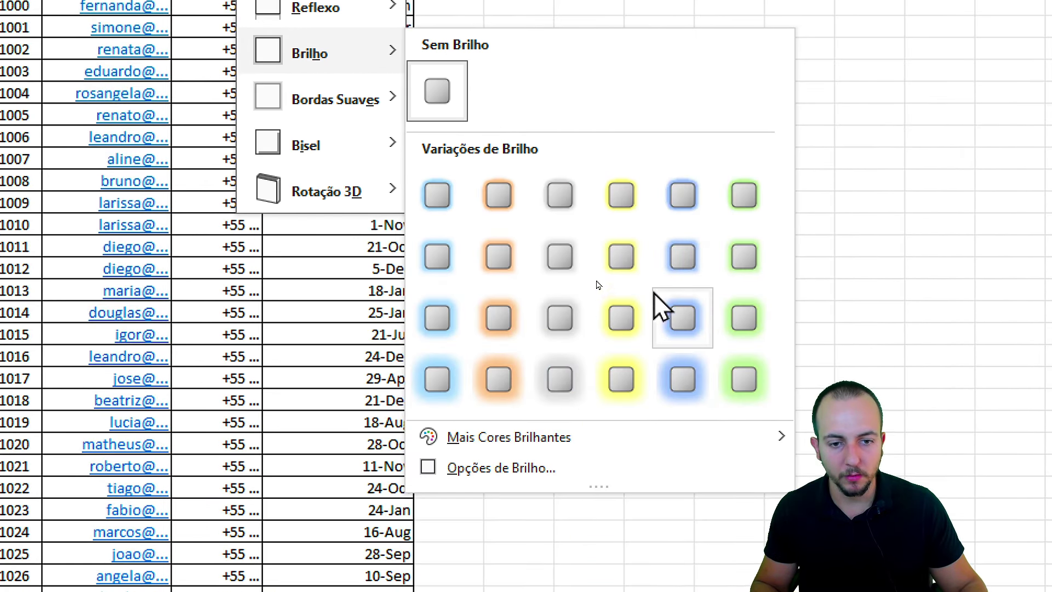
{"action": "left_click", "coordinate": [656, 296]}
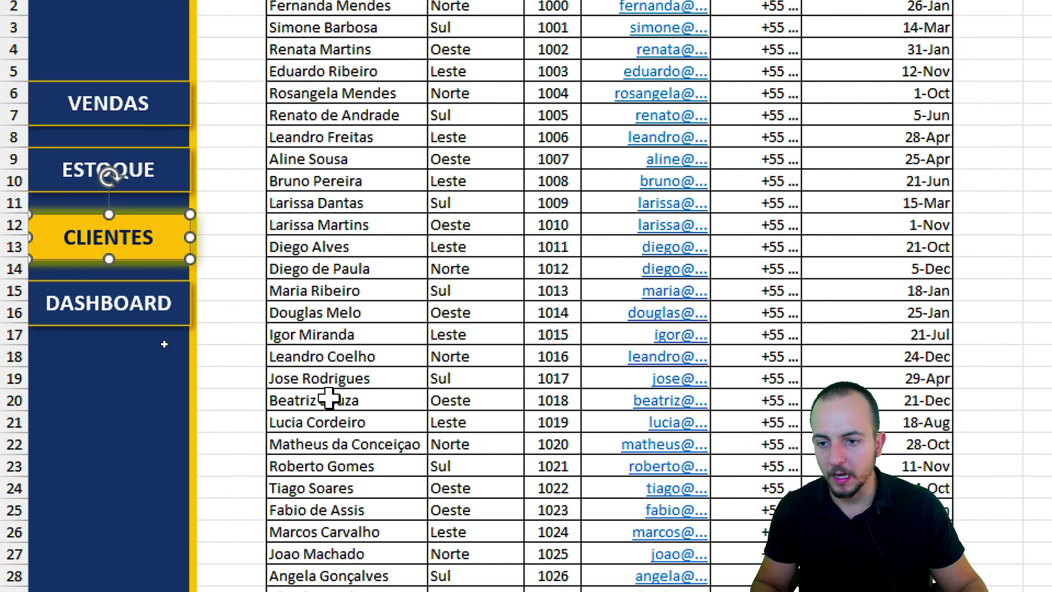
- Fill the DASHBOARD button yellow with a yellow glow on the dashboard sheet
{"action": "left_click", "coordinate": [177, 309]}
{"action": "right_click", "coordinate": [167, 301]}
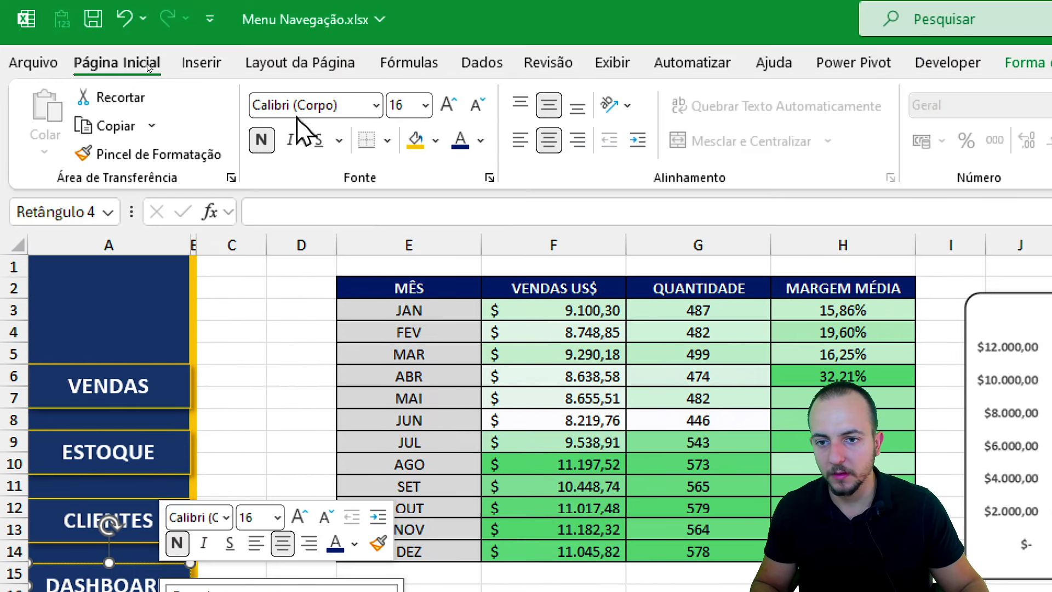
{"action": "left_click", "coordinate": [387, 140]}
{"action": "left_click", "coordinate": [416, 141]}
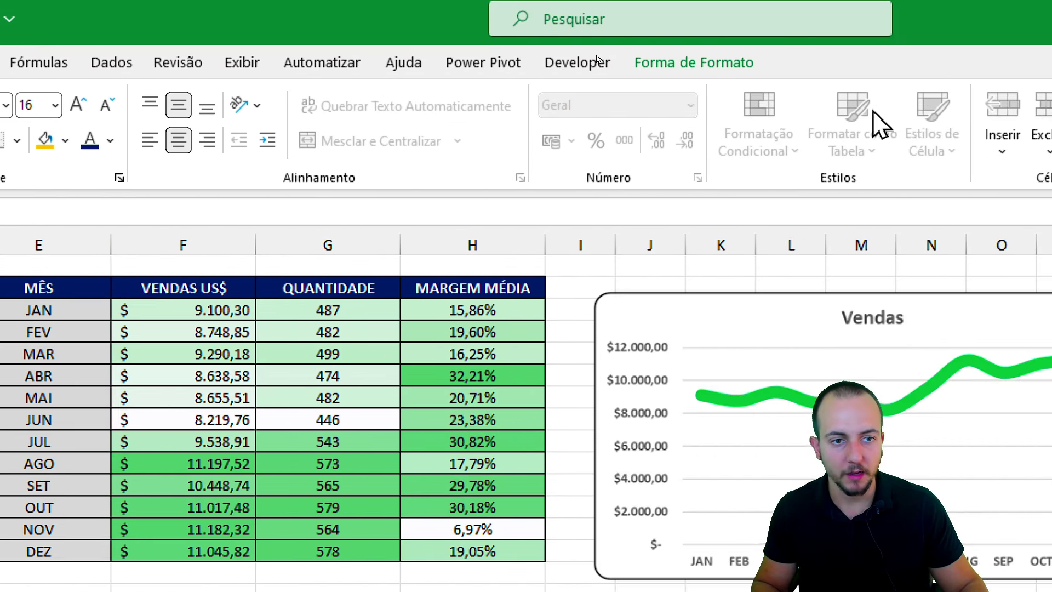
{"action": "left_click", "coordinate": [695, 63]}
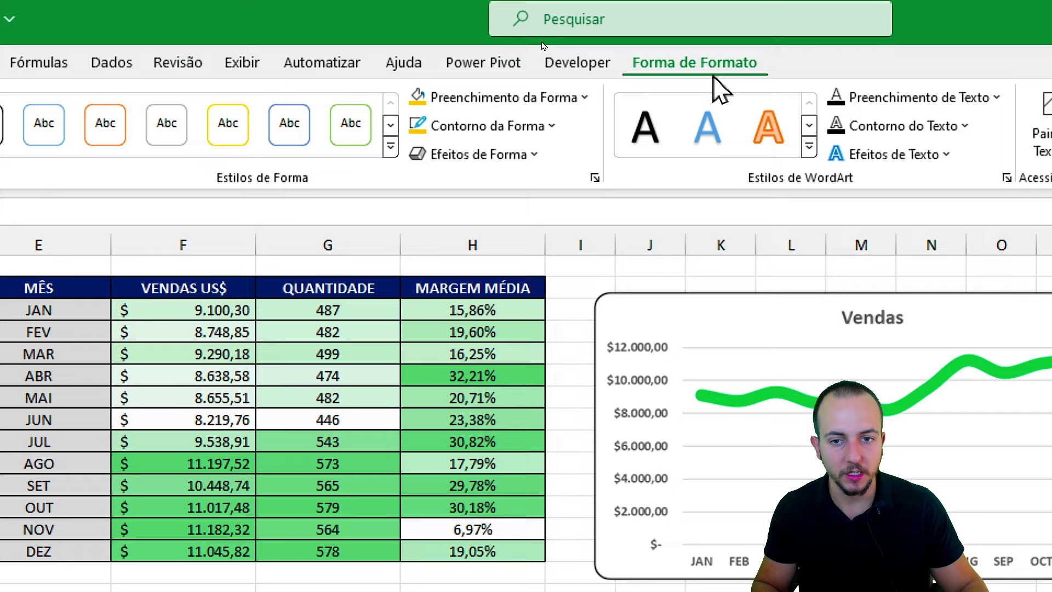
{"action": "left_click", "coordinate": [477, 154]}
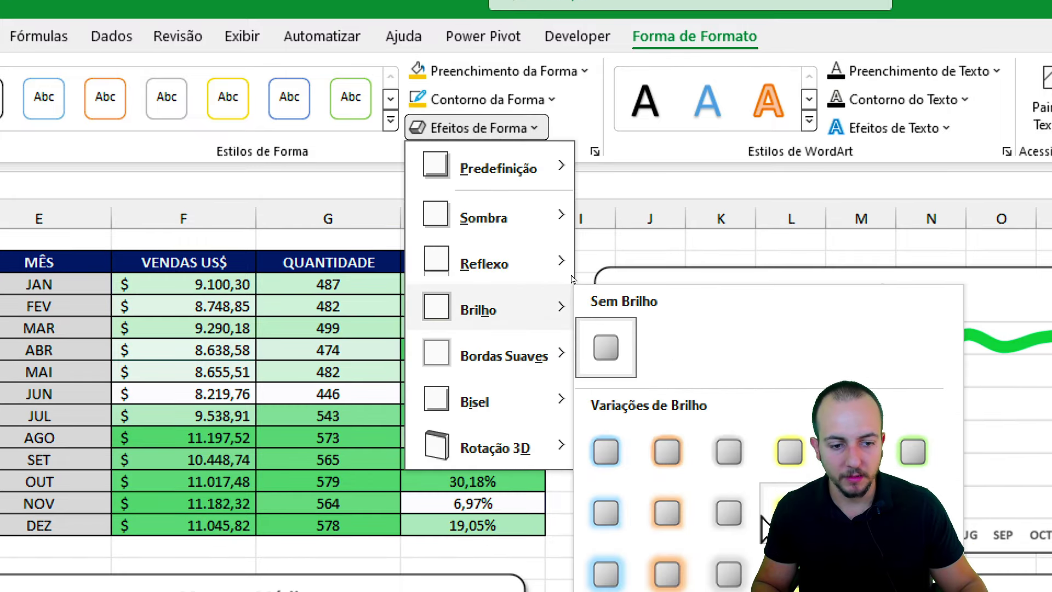
{"action": "left_click", "coordinate": [778, 502]}
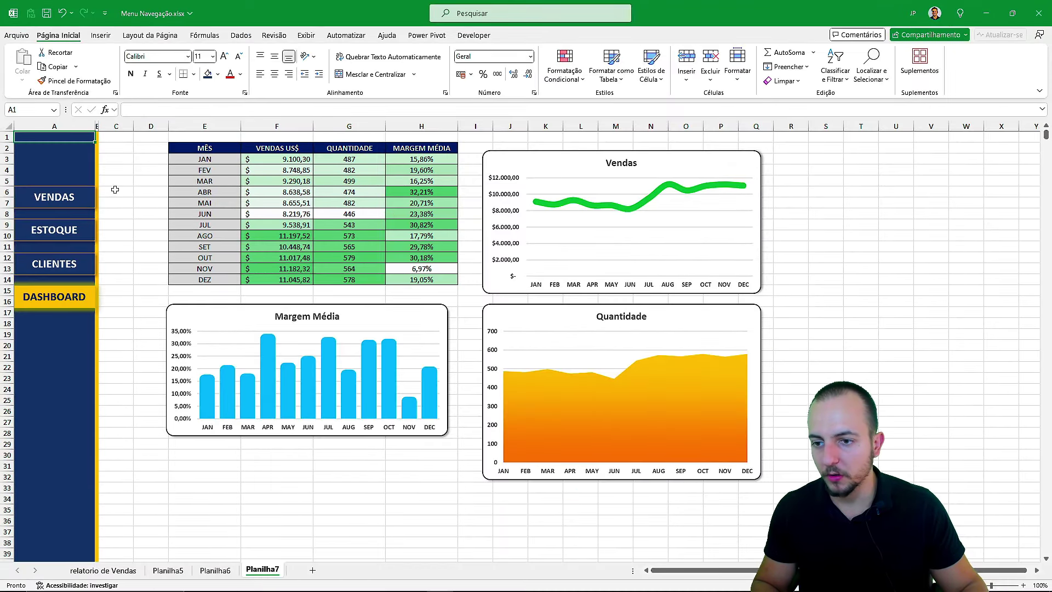
- Test the sidebar links by jumping between the sales, stock, dashboard and clients sheets
{"action": "left_click", "coordinate": [55, 197]}
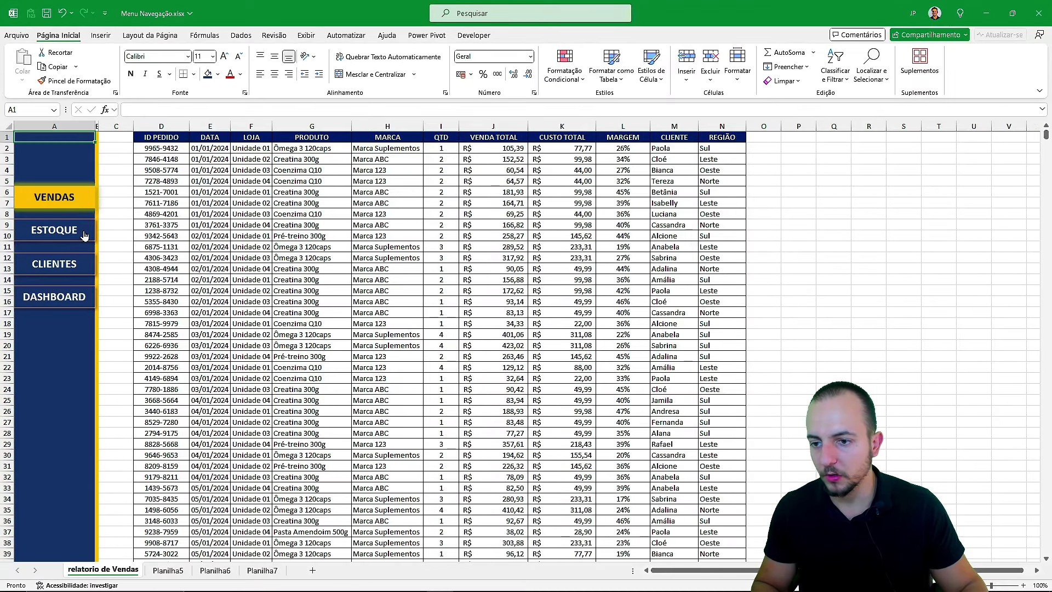
{"action": "left_click", "coordinate": [54, 230]}
{"action": "left_click", "coordinate": [54, 297]}
{"action": "left_click", "coordinate": [55, 263]}
{"action": "left_click", "coordinate": [84, 198]}
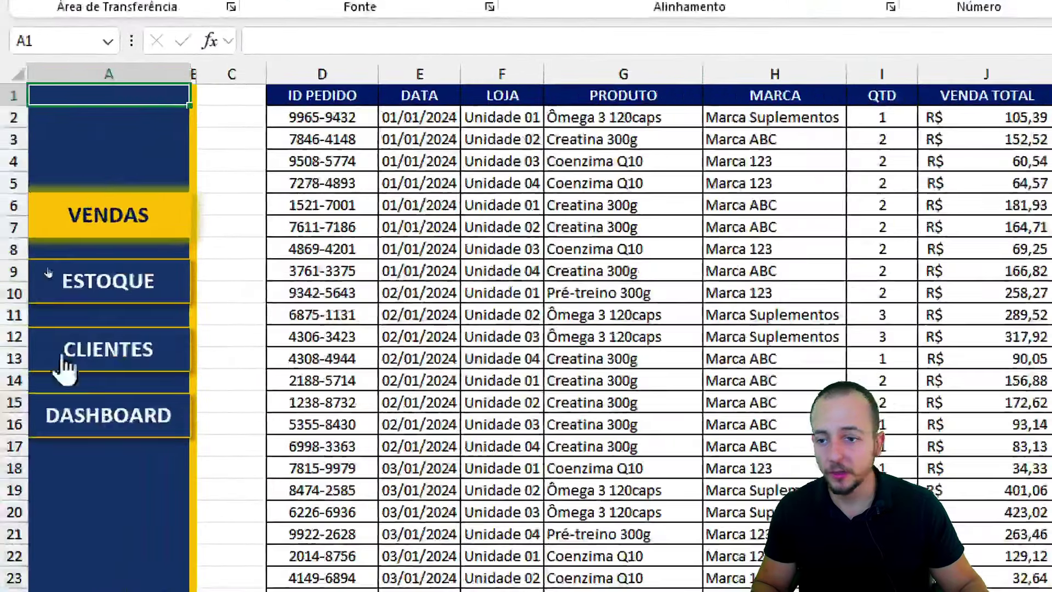
{"action": "left_click", "coordinate": [77, 235]}
{"action": "left_click", "coordinate": [77, 266]}
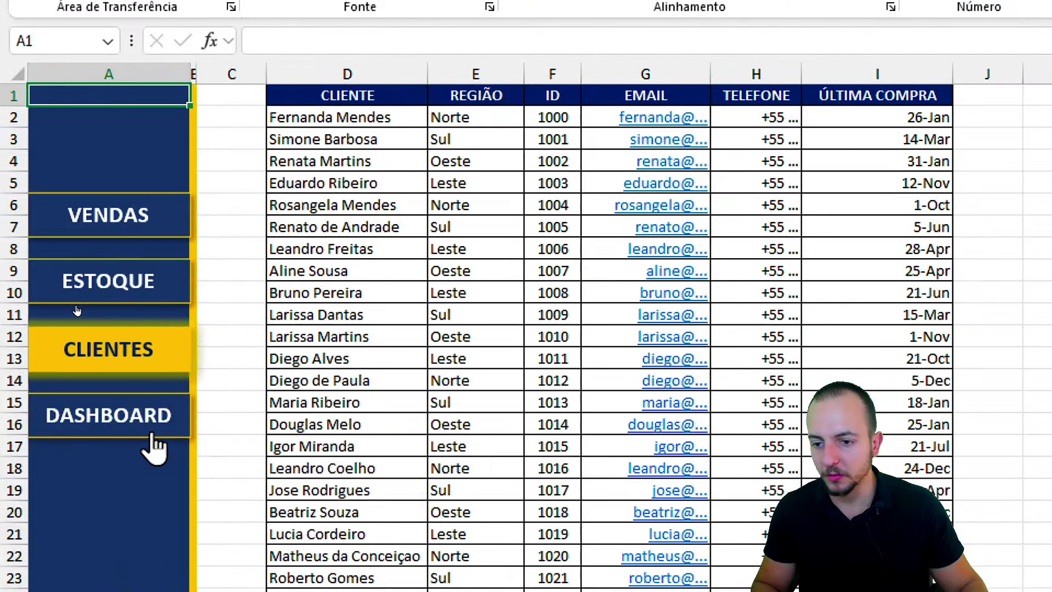
{"action": "left_click", "coordinate": [77, 300]}
{"action": "left_click", "coordinate": [77, 269]}
- Cycle through VENDAS, ESTOQUE, CLIENTES and DASHBOARD again, finishing on the dashboard sheet
{"action": "left_click", "coordinate": [178, 214]}
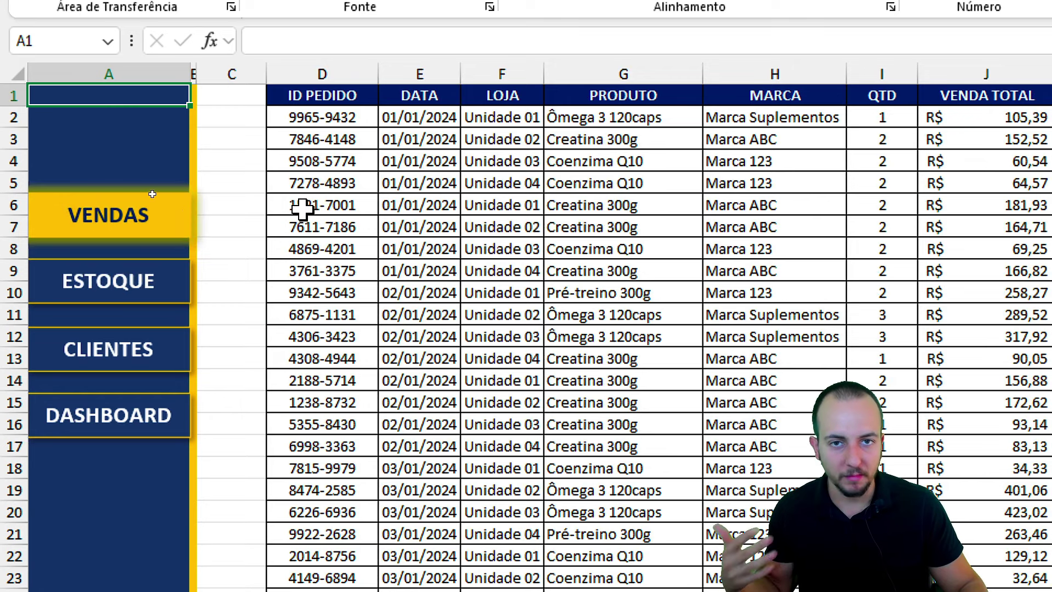
{"action": "left_click", "coordinate": [159, 290]}
{"action": "left_click", "coordinate": [172, 362]}
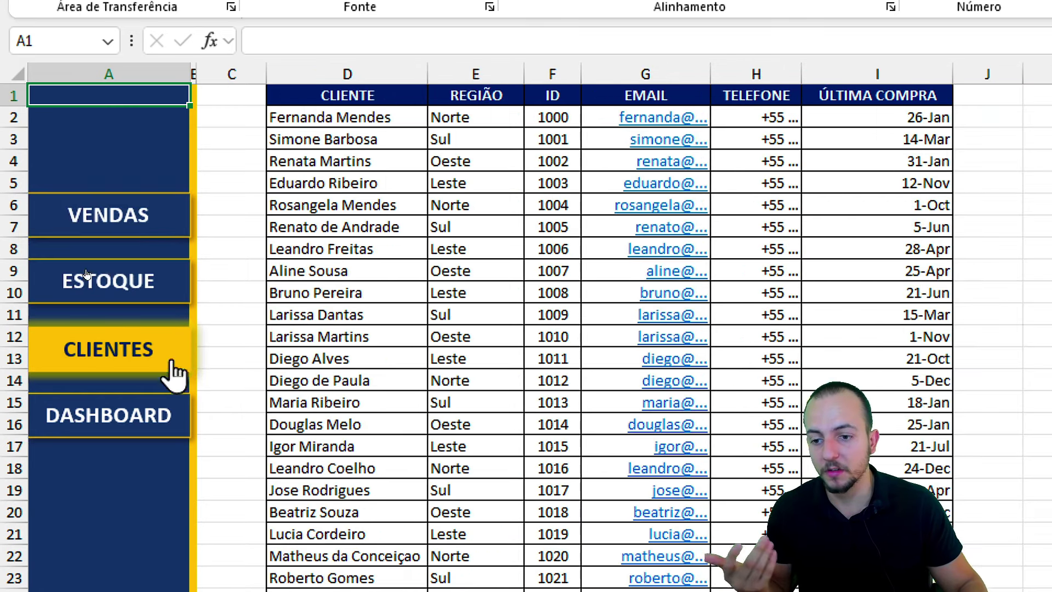
{"action": "left_click", "coordinate": [174, 421]}
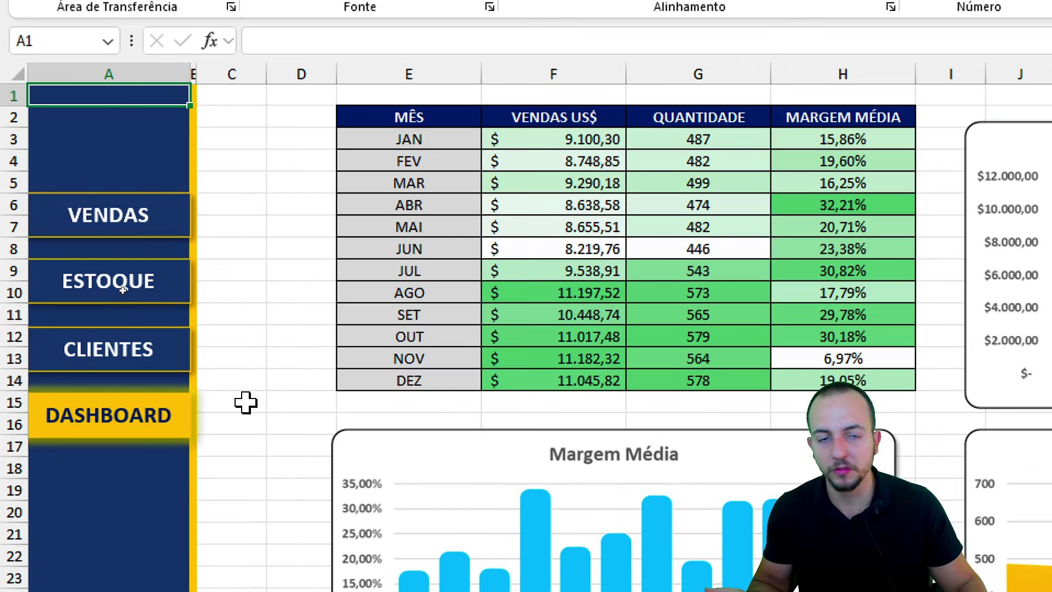
{"action": "left_click", "coordinate": [159, 356]}
{"action": "left_click", "coordinate": [175, 285]}
{"action": "left_click", "coordinate": [184, 216]}
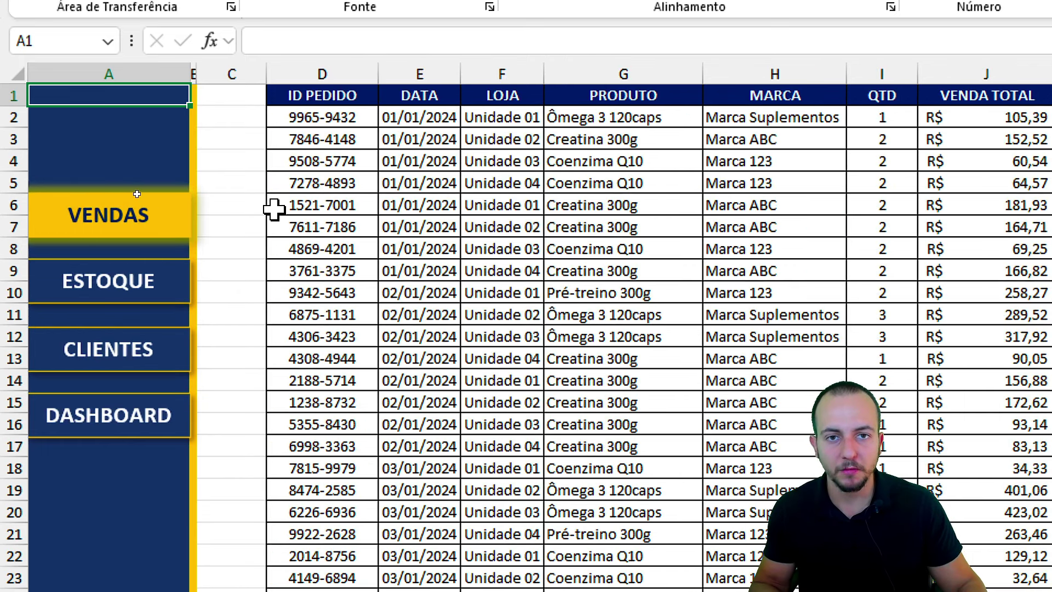
{"action": "left_click", "coordinate": [170, 310]}
{"action": "left_click", "coordinate": [176, 359]}
{"action": "left_click", "coordinate": [156, 416]}
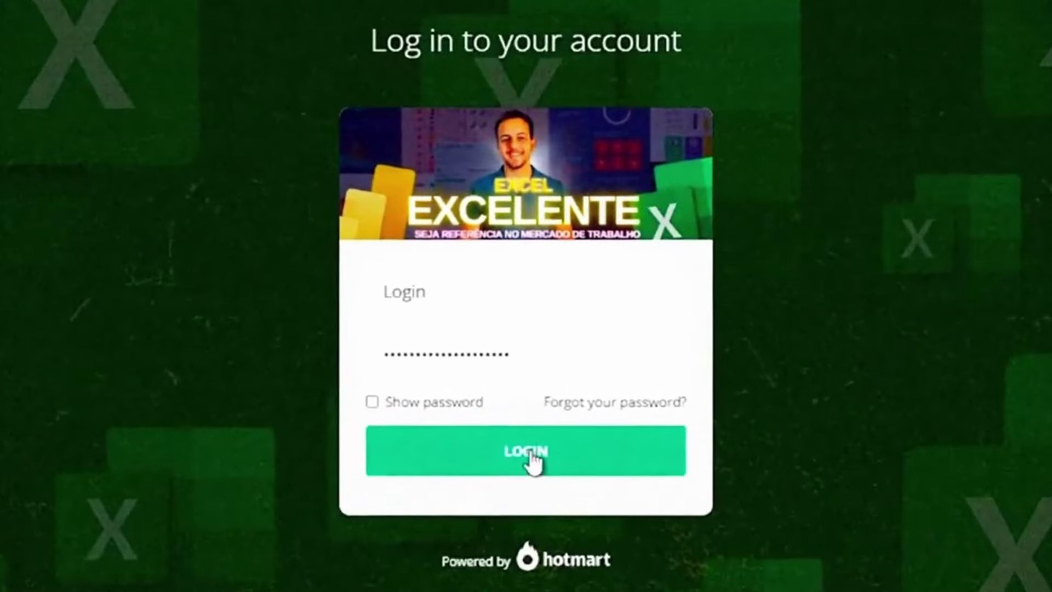
- Log in to Hotmart and scroll the Excel Excelente lesson list to 'Criando um Design e Layout 1'
{"action": "left_click", "coordinate": [529, 447]}
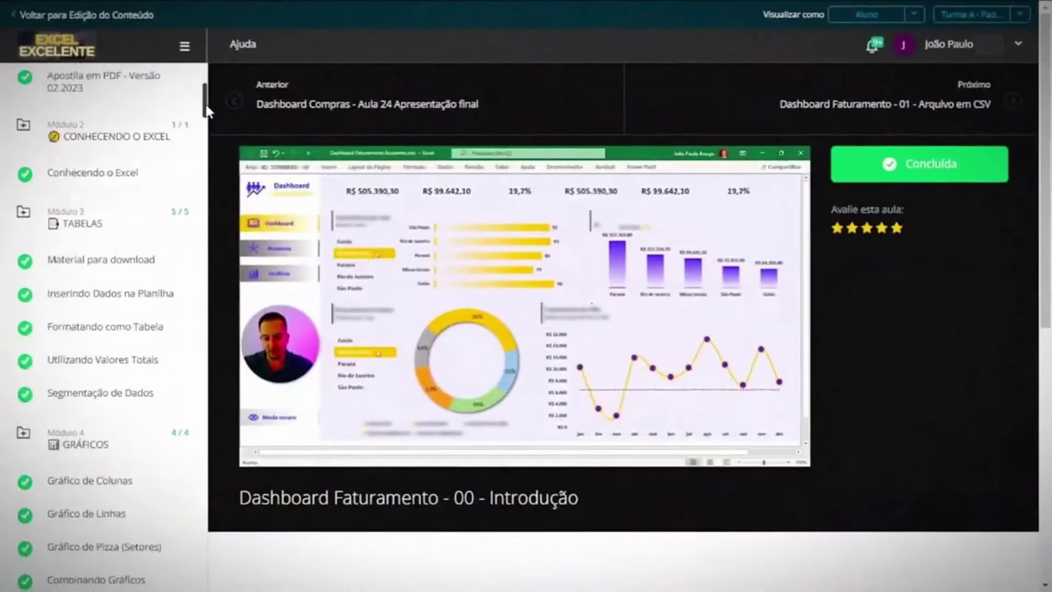
{"action": "left_click_drag", "start_coordinate": [206, 101], "coordinate": [202, 322]}
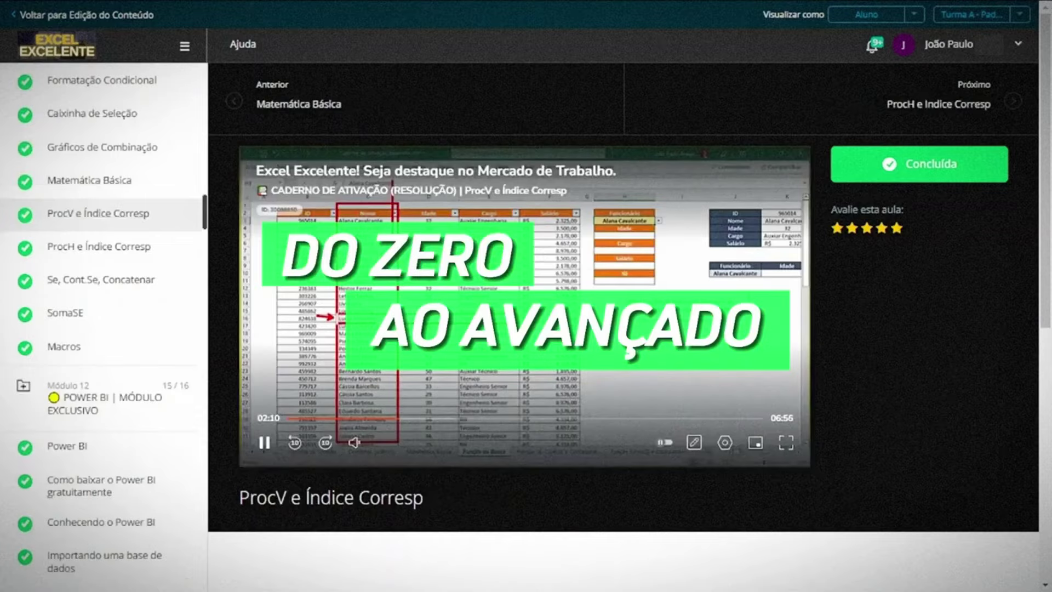
{"action": "left_click_drag", "start_coordinate": [209, 215], "coordinate": [208, 224]}
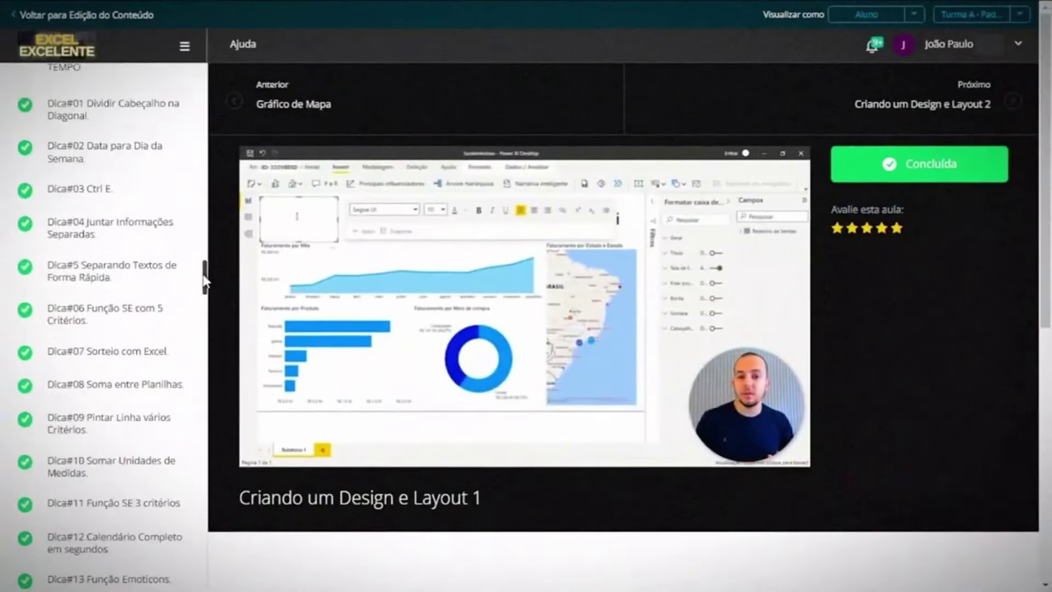
{"action": "left_click_drag", "start_coordinate": [205, 271], "coordinate": [203, 445]}
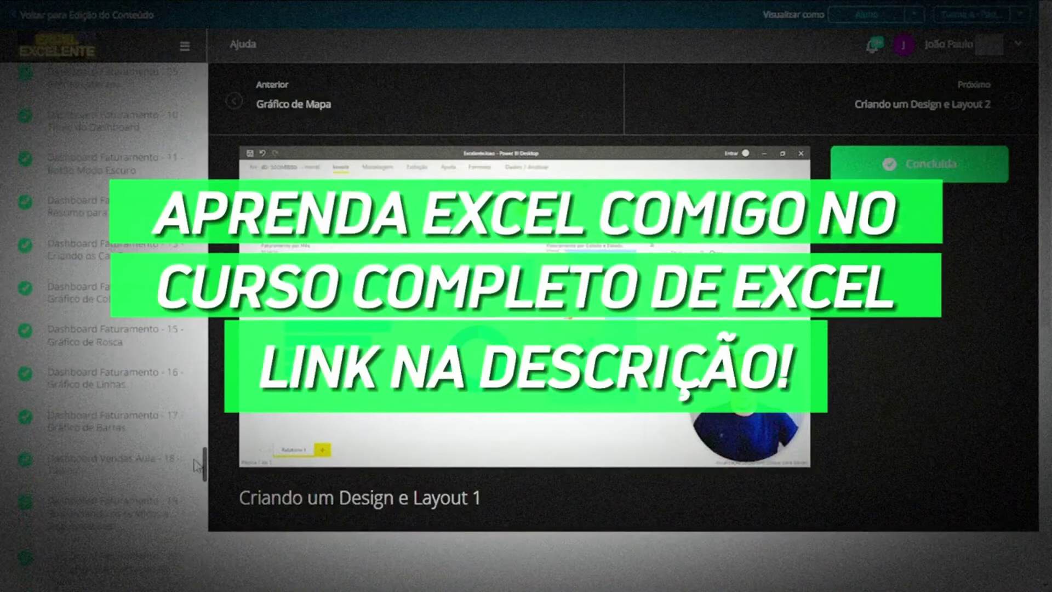